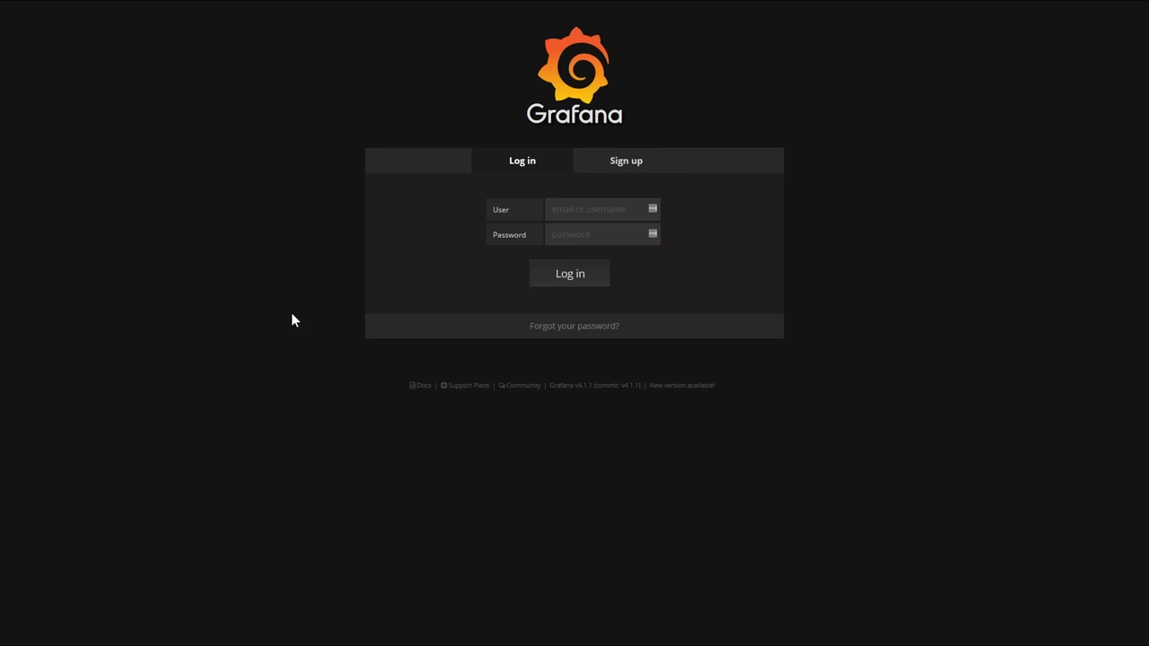
Log in to Grafana with the admin username and password.
left_click(571, 216)
key("Tab")
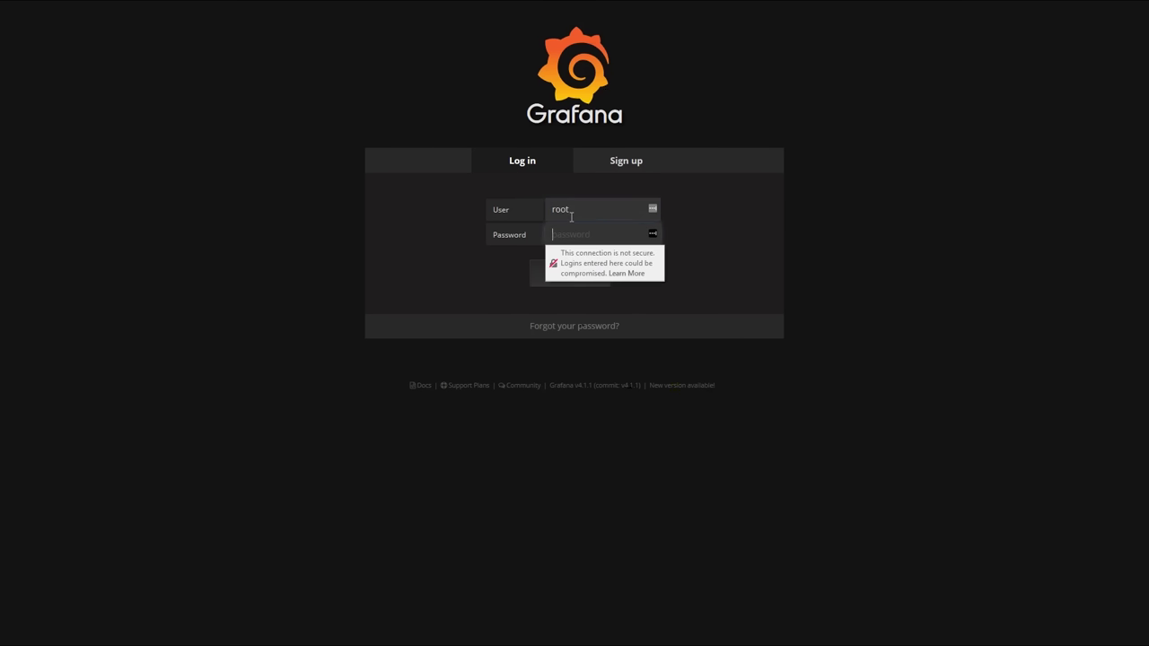
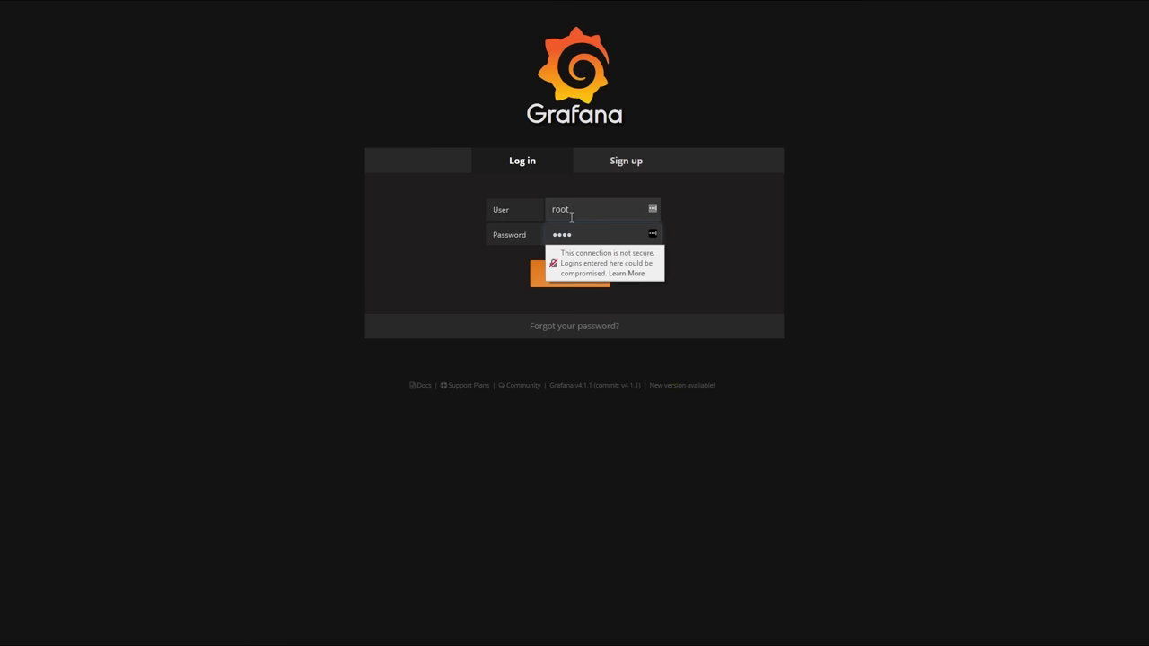
key("Return")
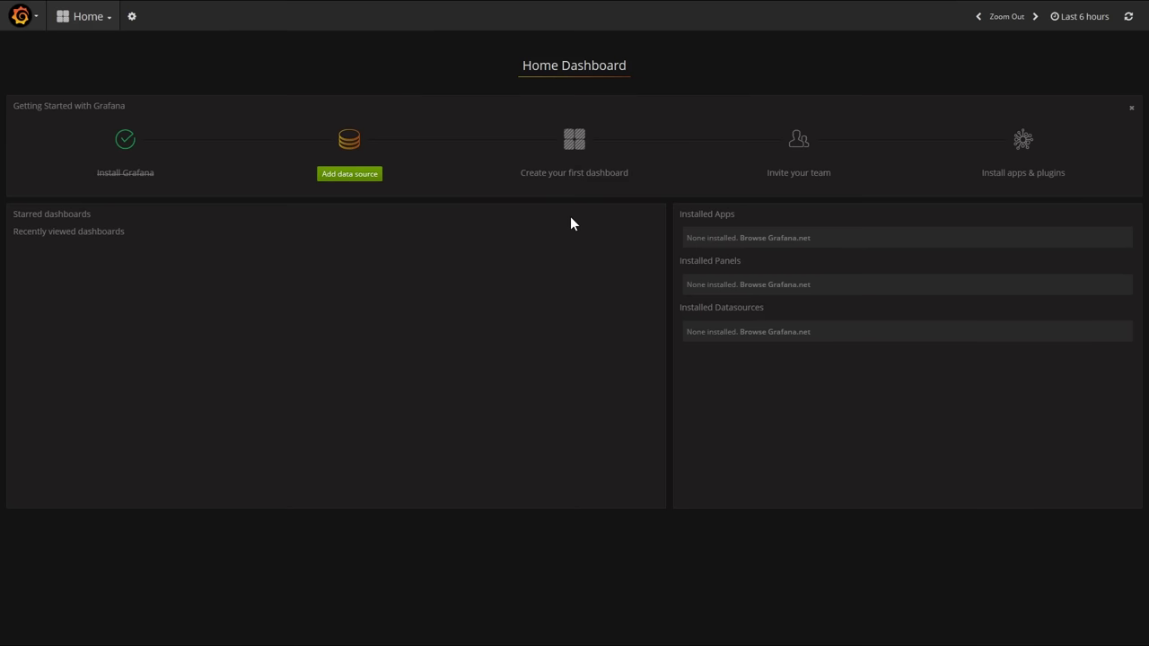
Add a new InfluxDB data source named 'Home Assistant'.
left_click(356, 178)
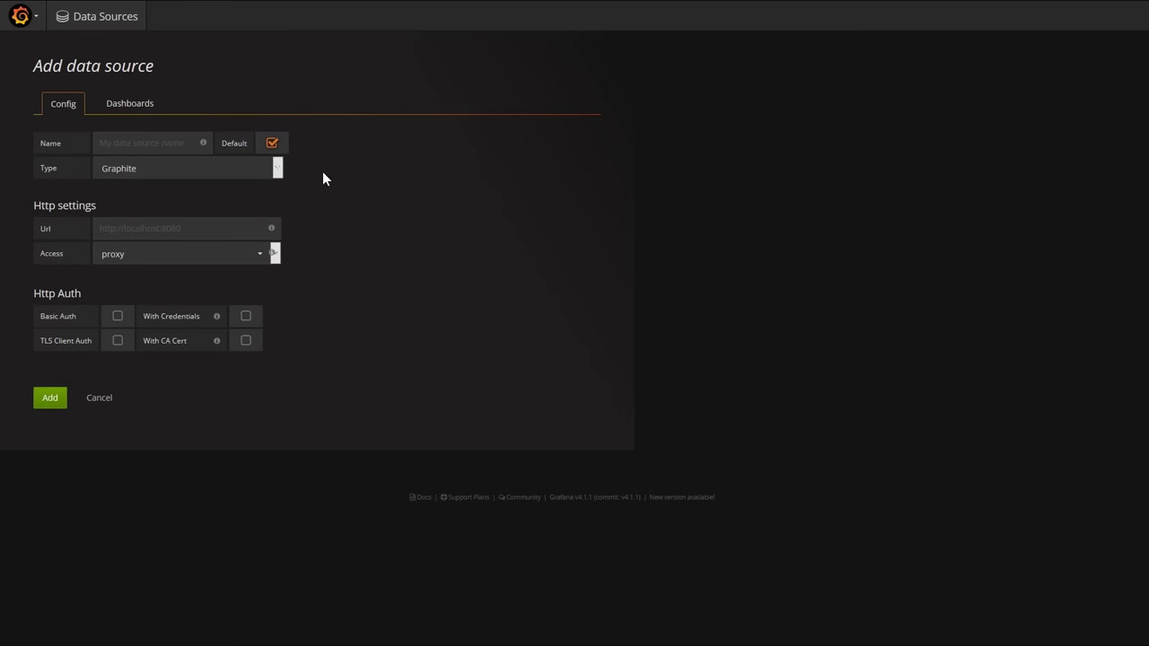
left_click(203, 172)
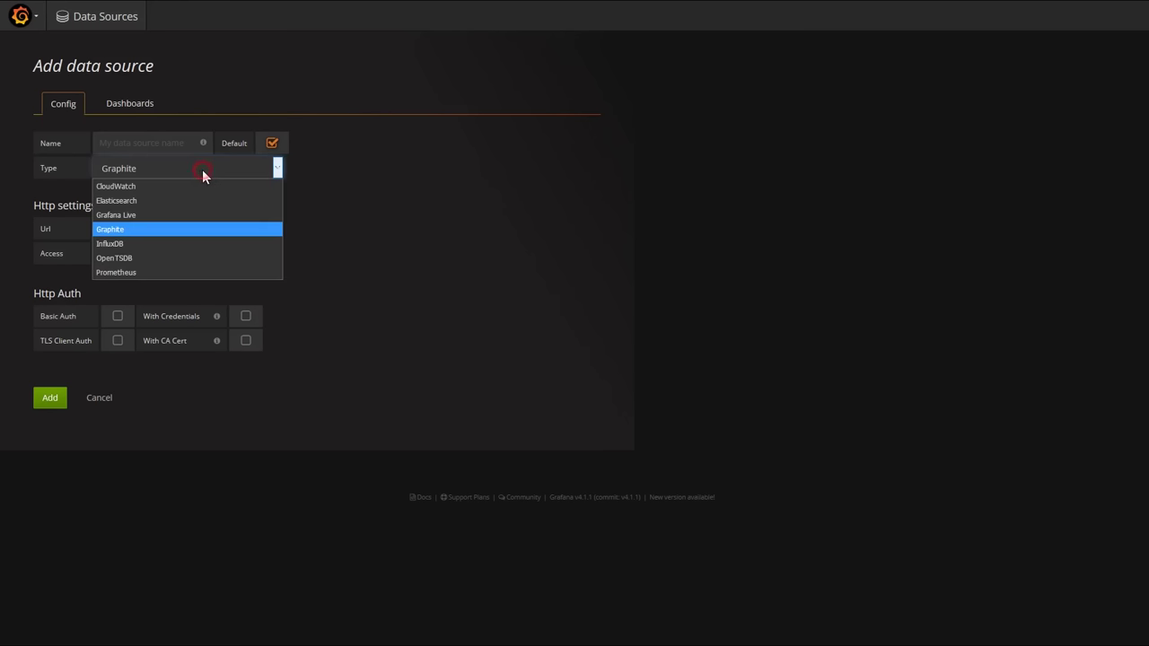
left_click(145, 240)
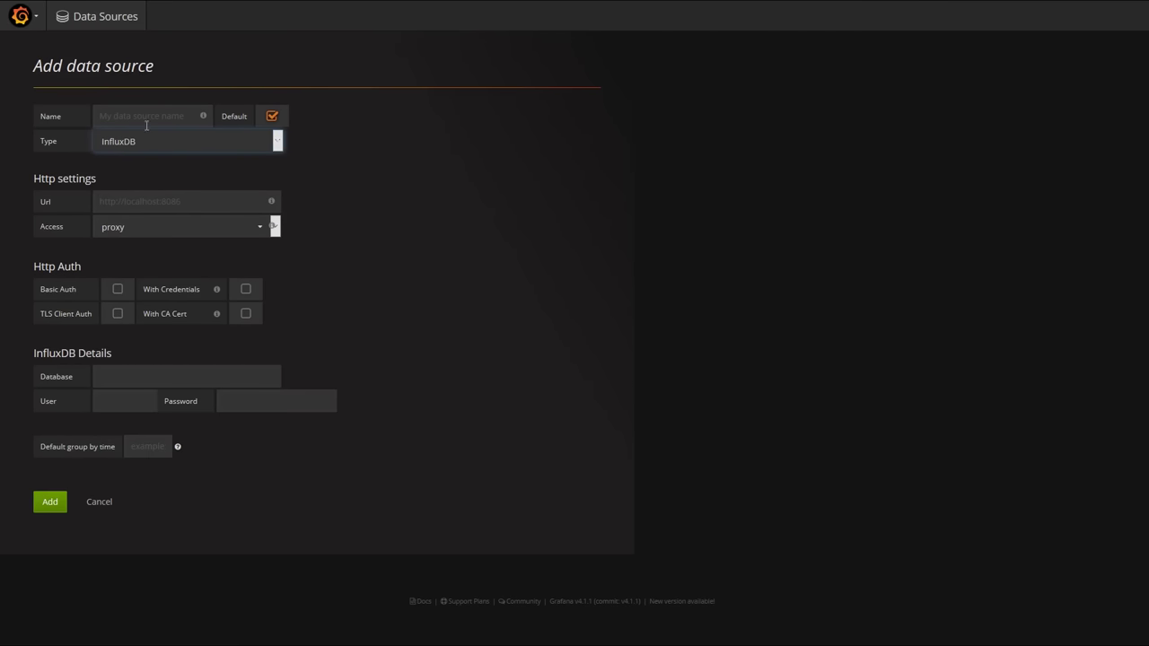
left_click(146, 126)
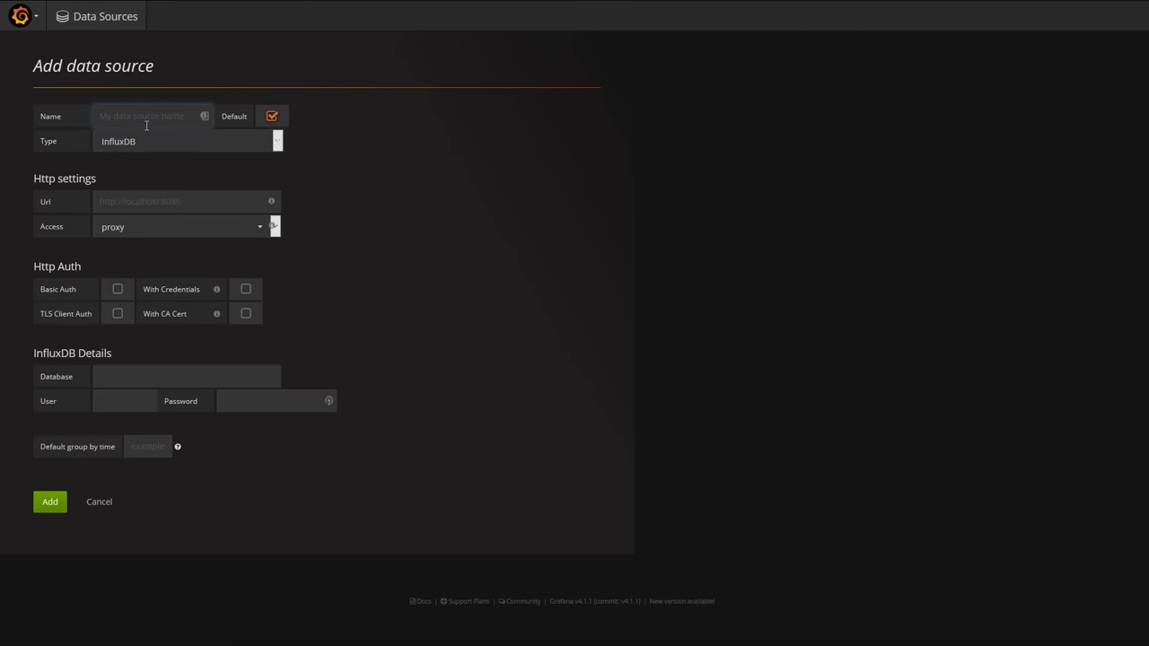
type("Home Assistant")
left_click(141, 373)
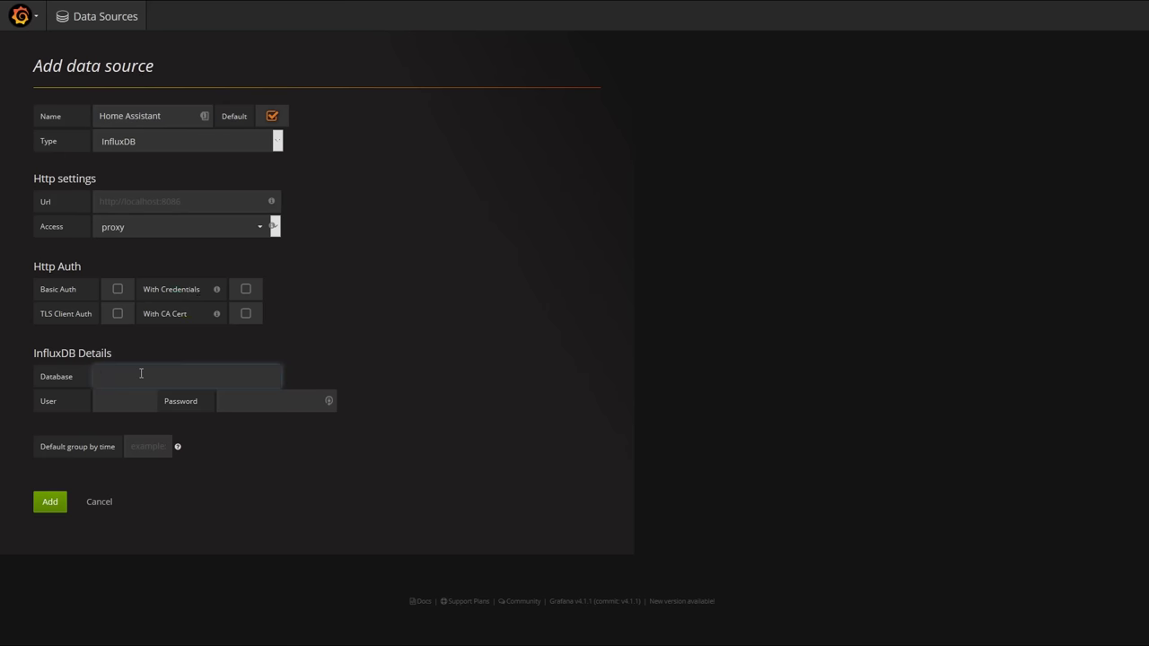
left_click(163, 202)
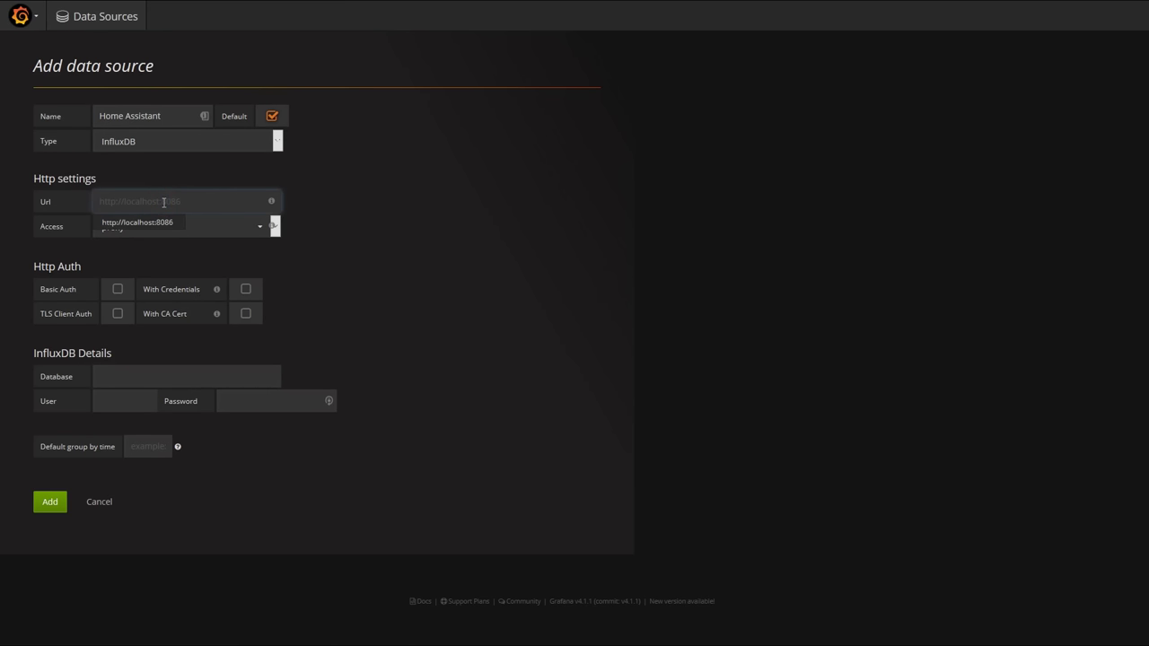
left_click(155, 230)
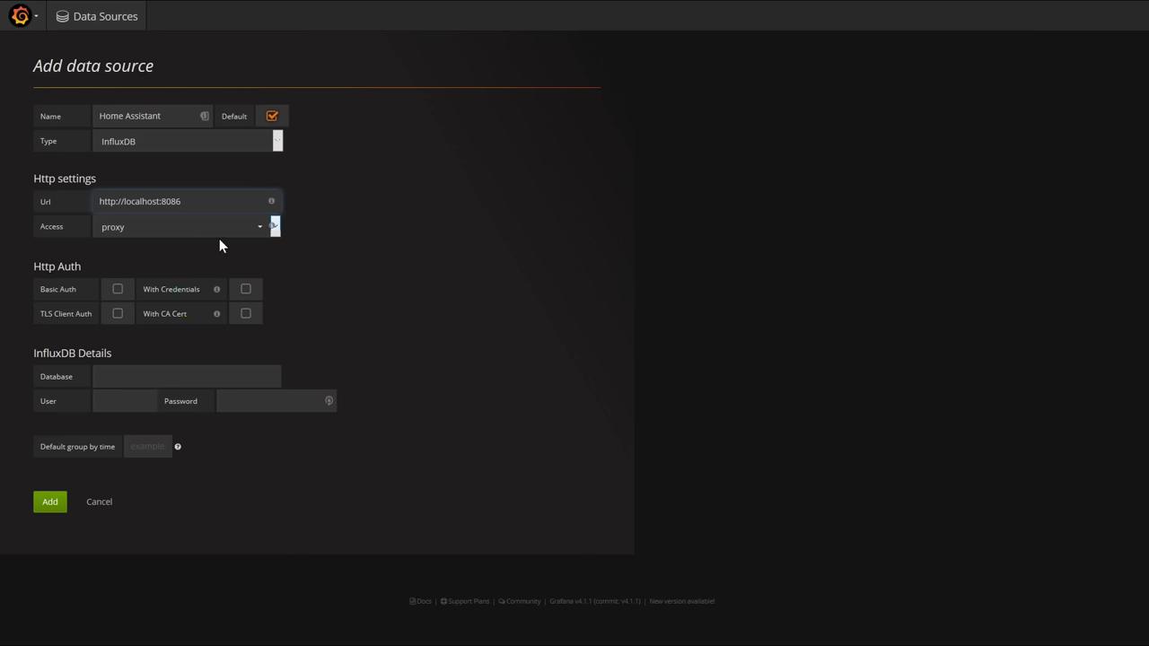
left_click(129, 377)
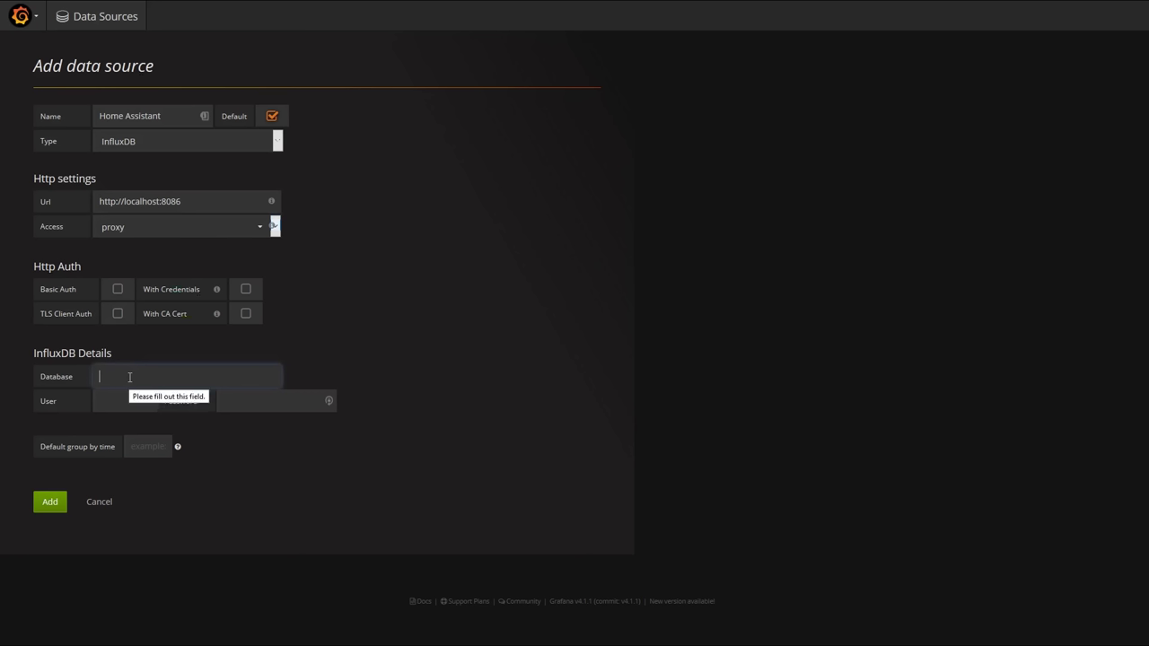
Enter database home_assistant and save the data source, confirming it works.
type("home_assistant")
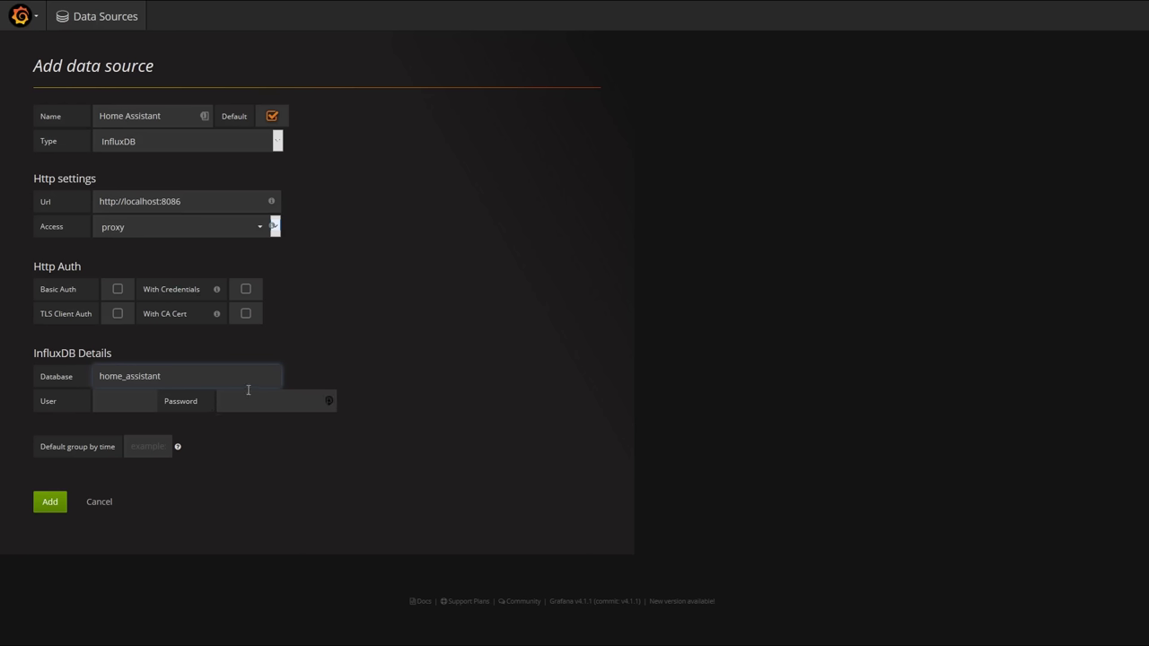
left_click(50, 502)
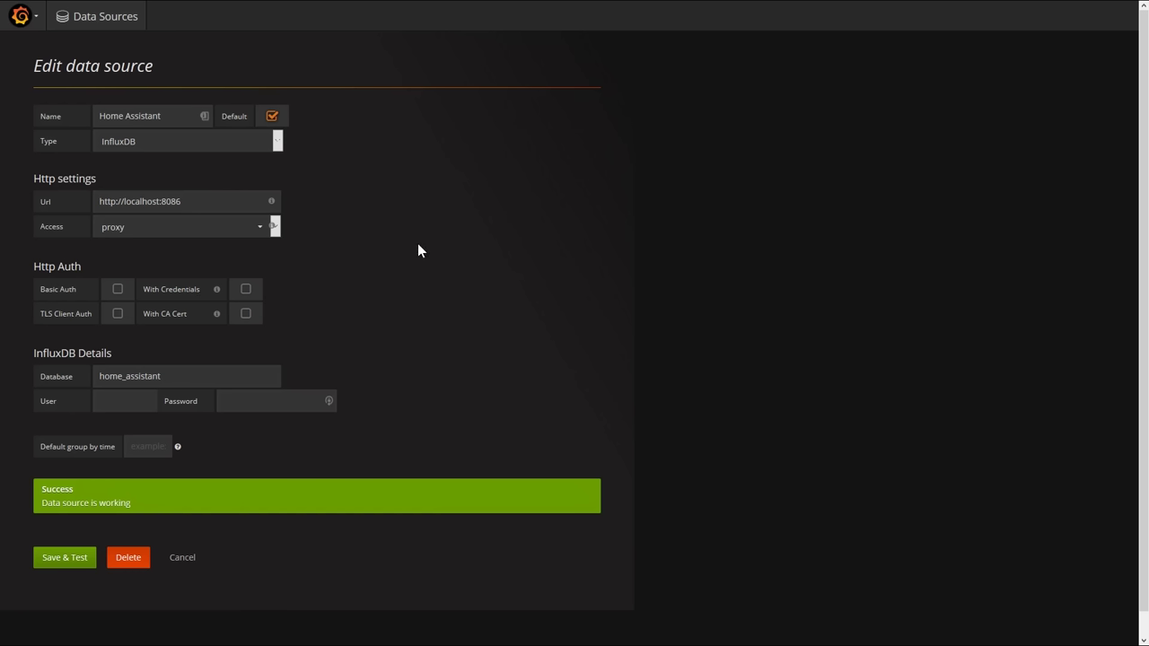
Return to the Home dashboard through the main menu and create a new dashboard.
left_click(40, 22)
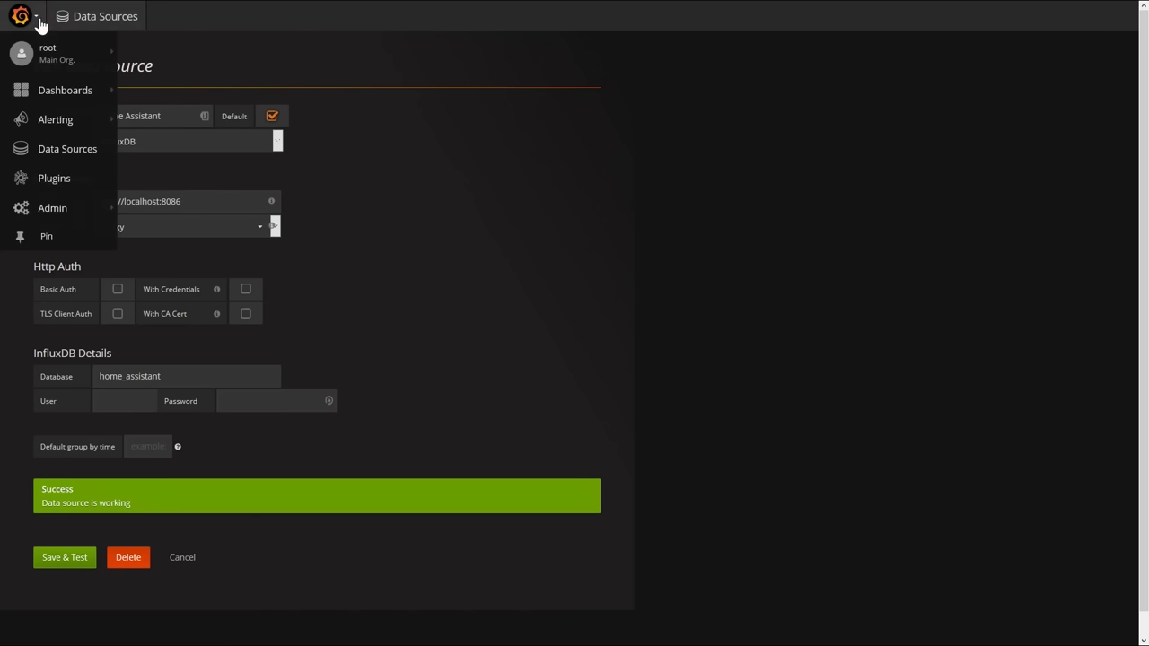
left_click(27, 90)
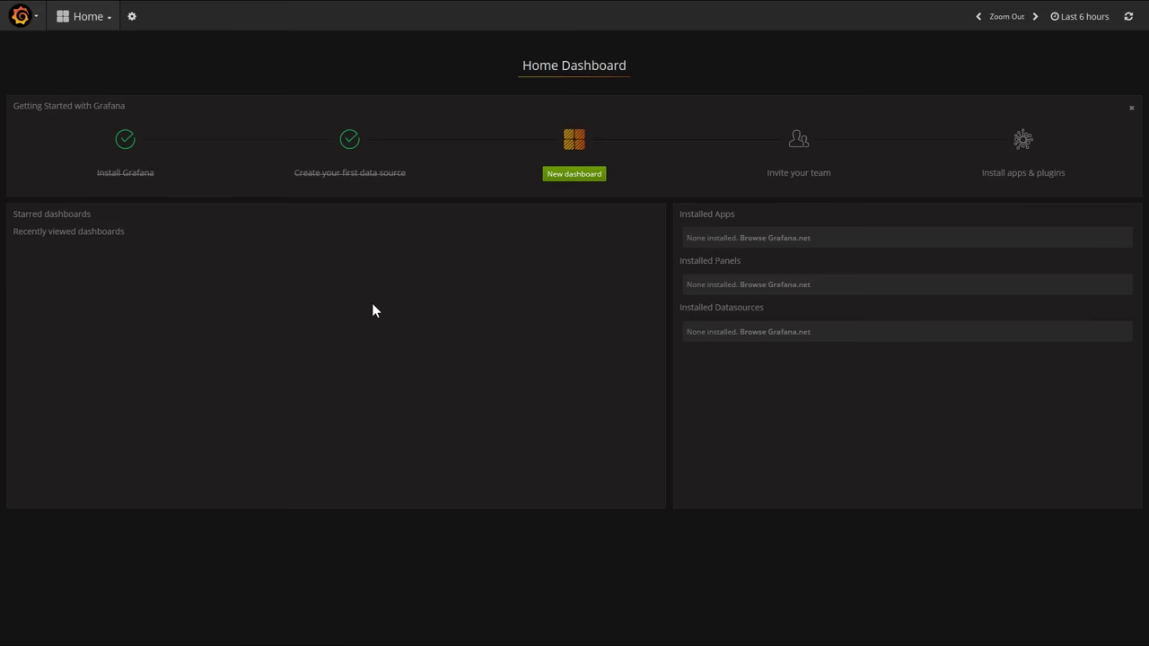
left_click(578, 176)
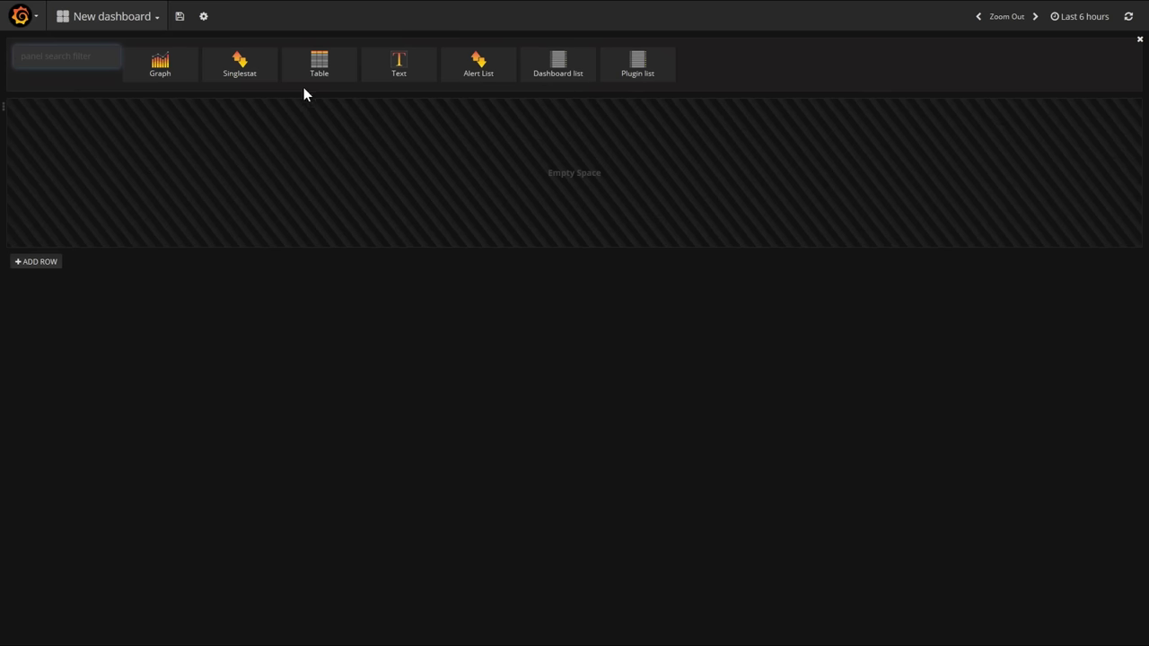
Add a Graph panel to the empty row and open it for editing.
left_click_drag(159, 74, 402, 191)
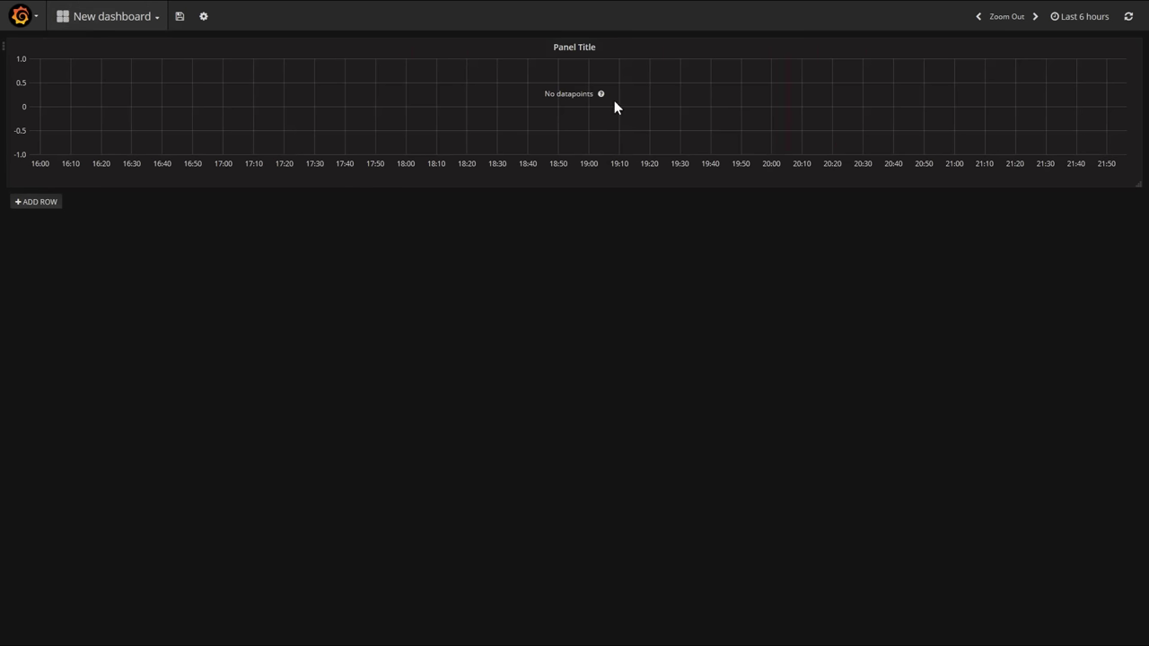
left_click(576, 54)
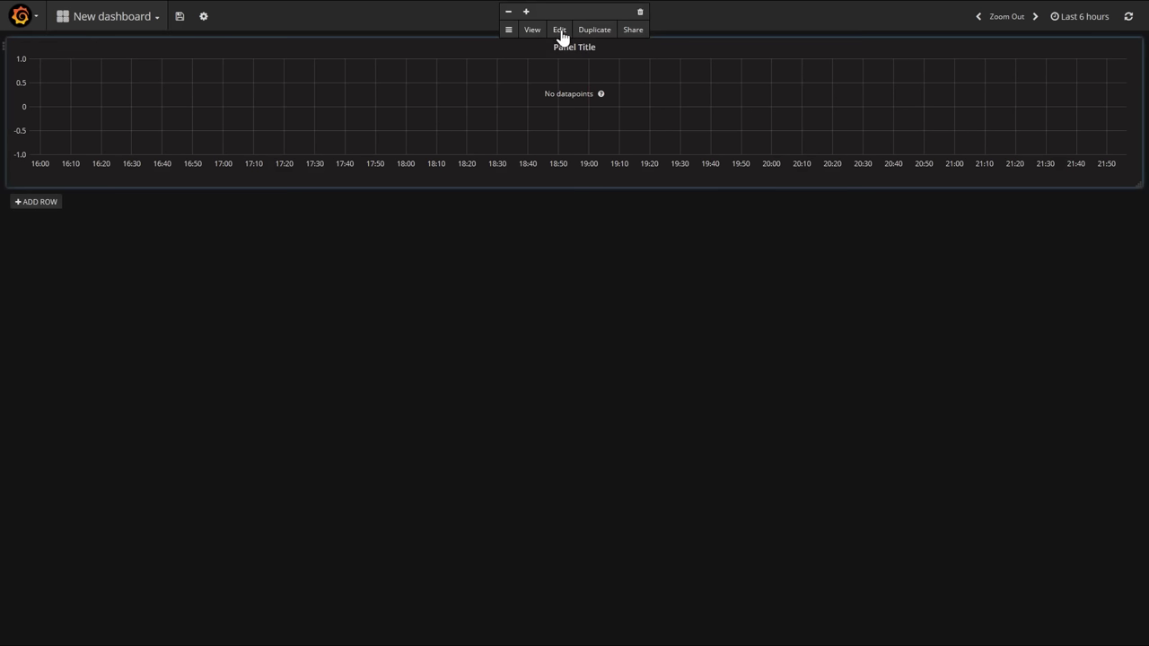
left_click(560, 31)
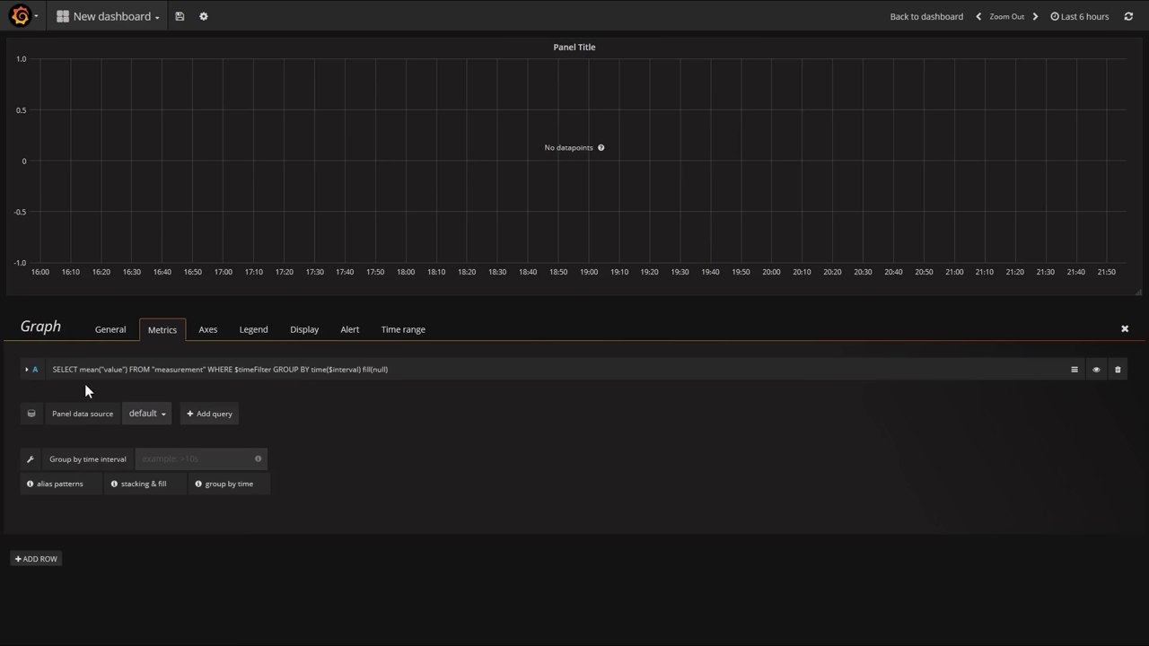
Make query A read the °C measurement so the graph plots temperatures.
left_click(28, 374)
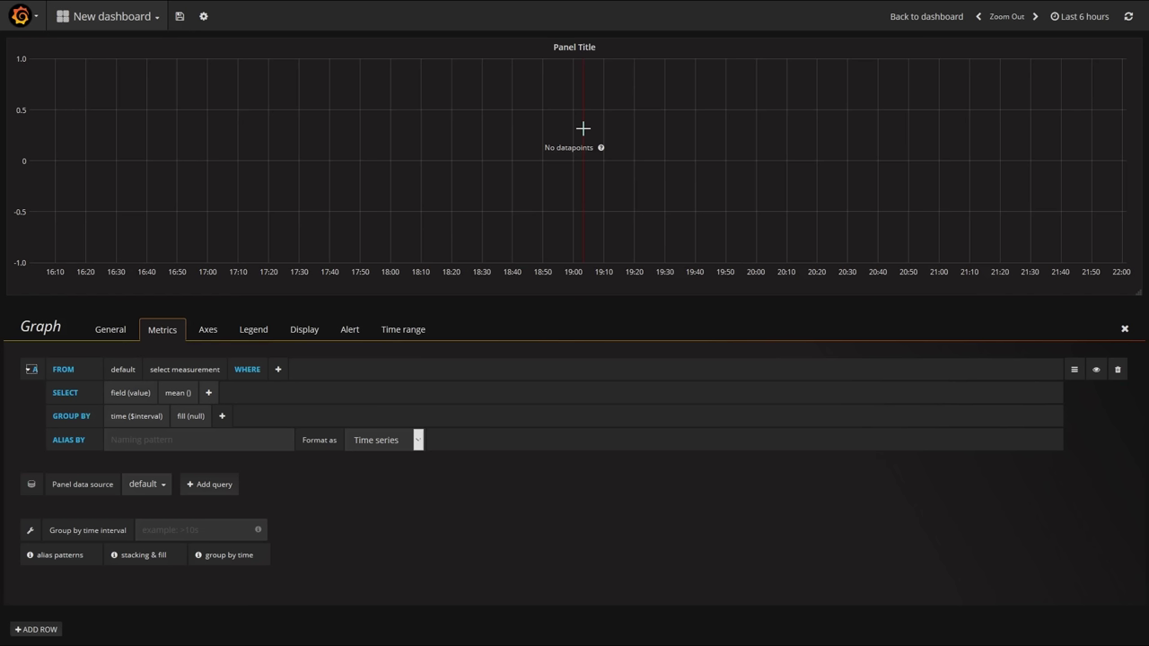
left_click(179, 379)
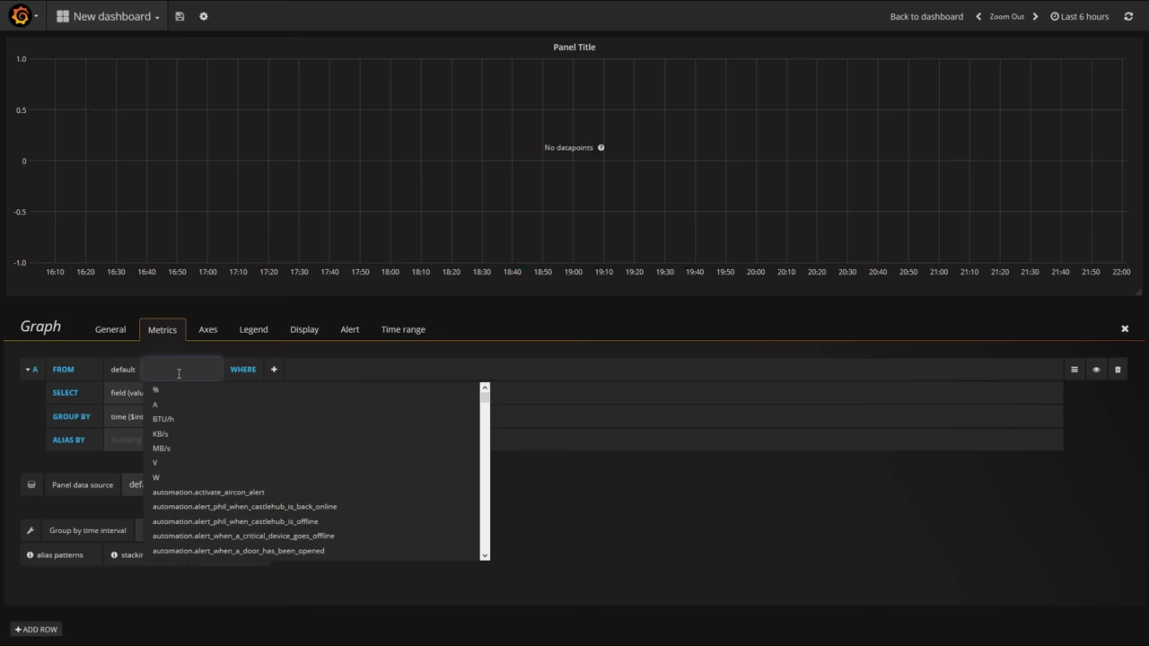
type("C")
left_click(158, 387)
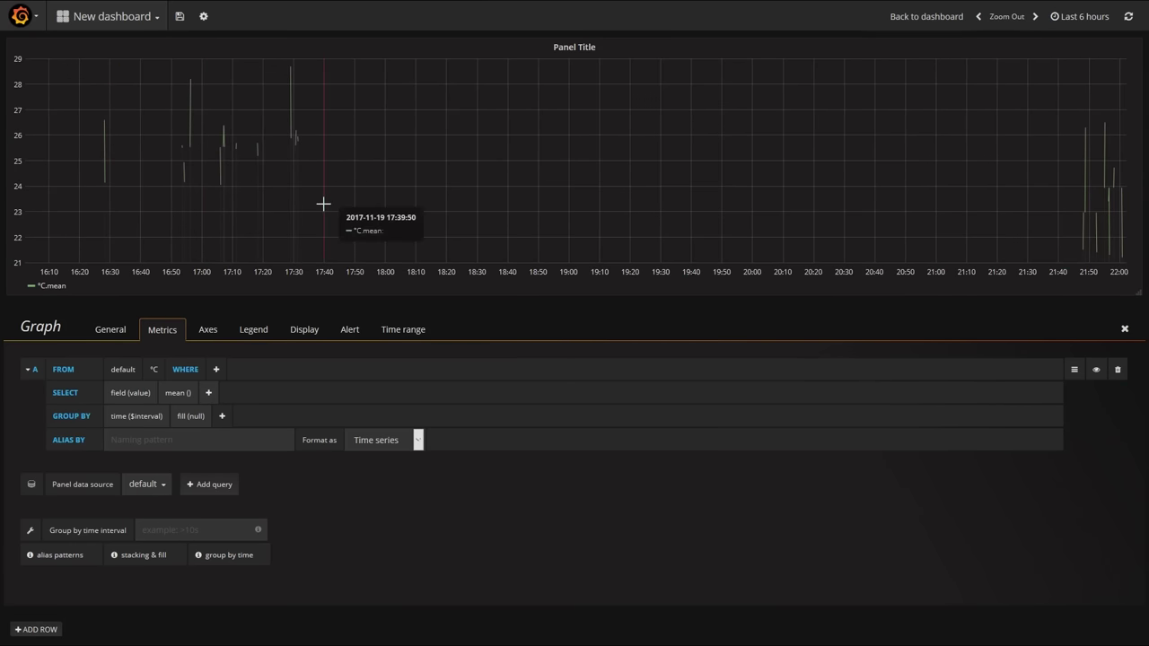
Add a WHERE entity_id condition and filter its tag values with 'da'.
left_click(215, 369)
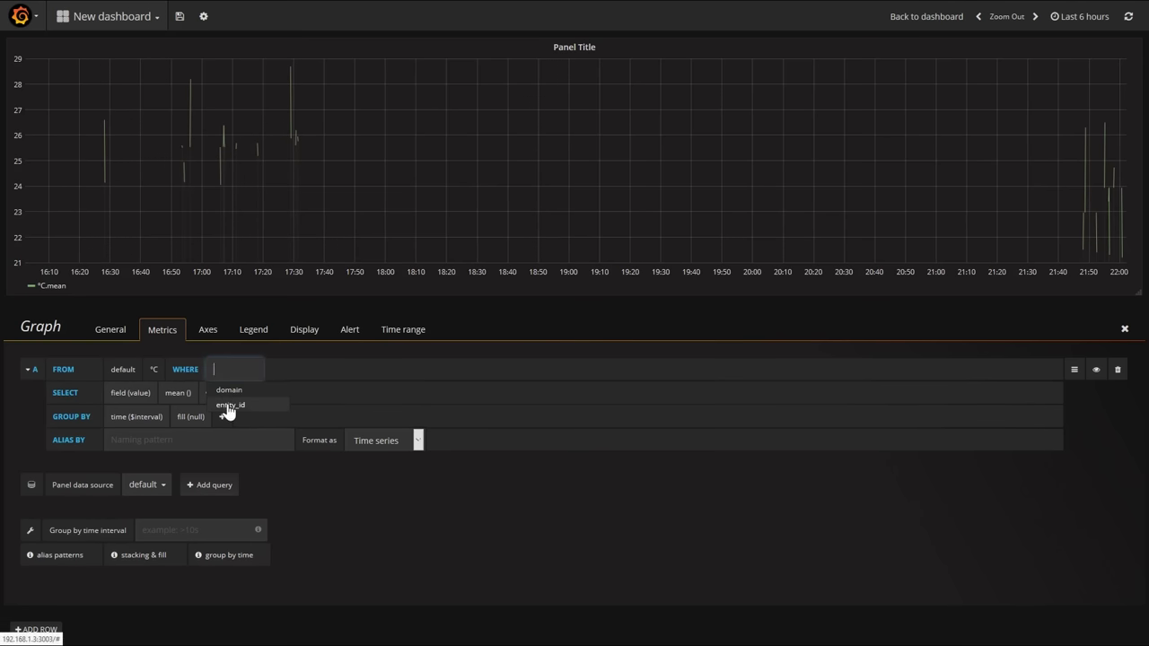
left_click(230, 405)
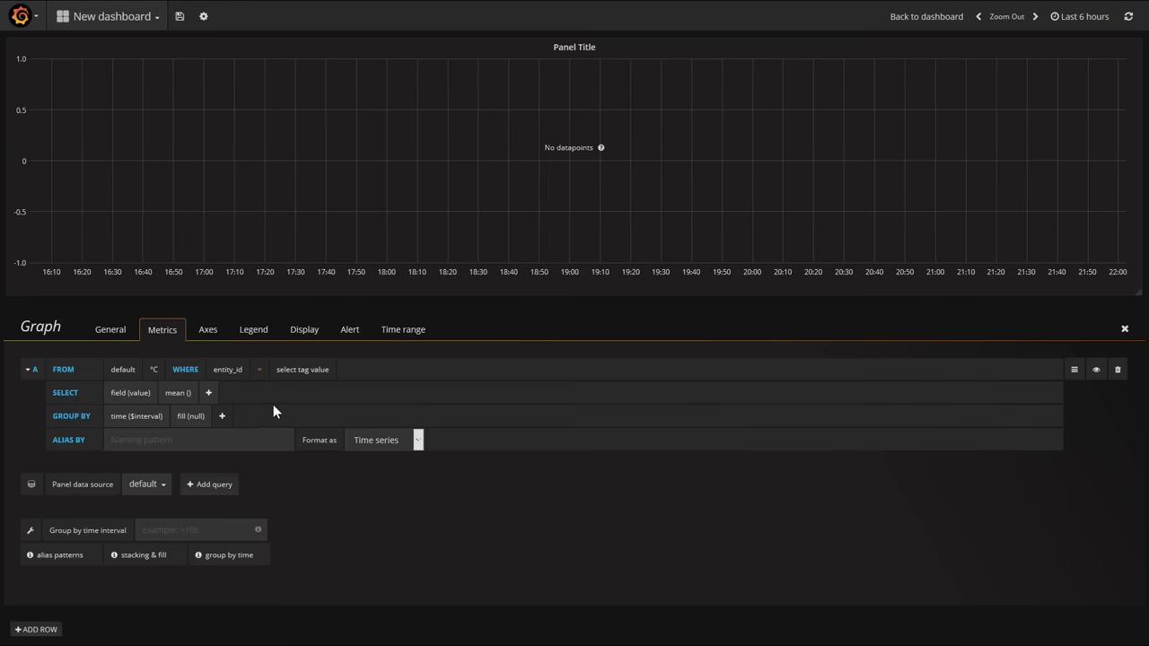
left_click(309, 375)
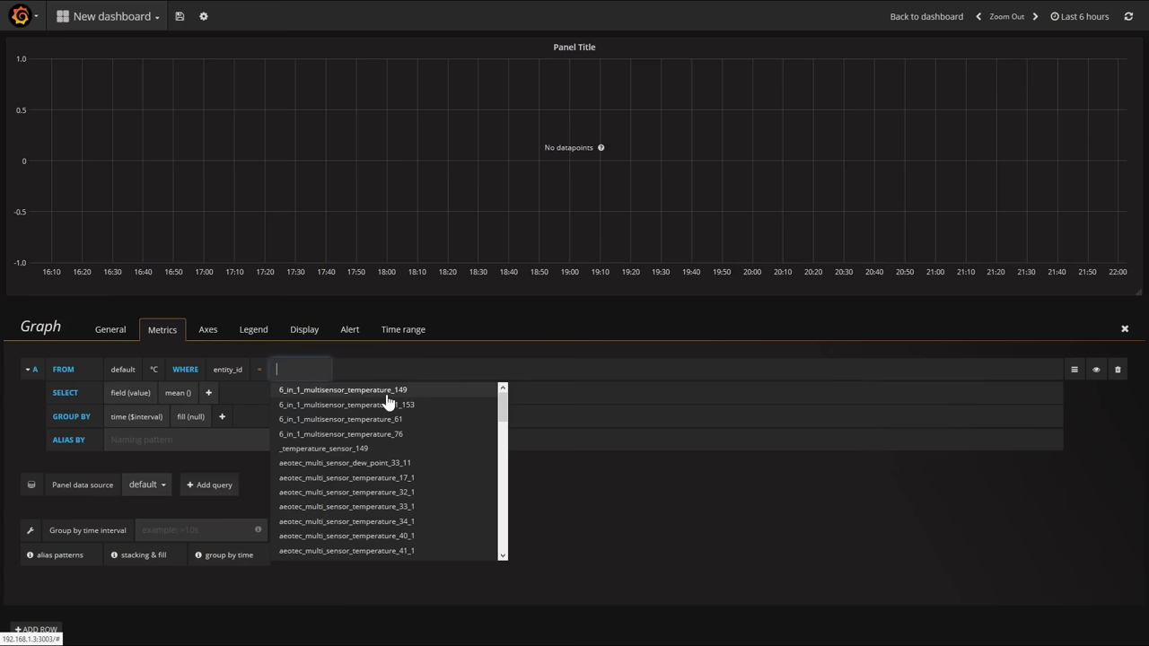
type("da")
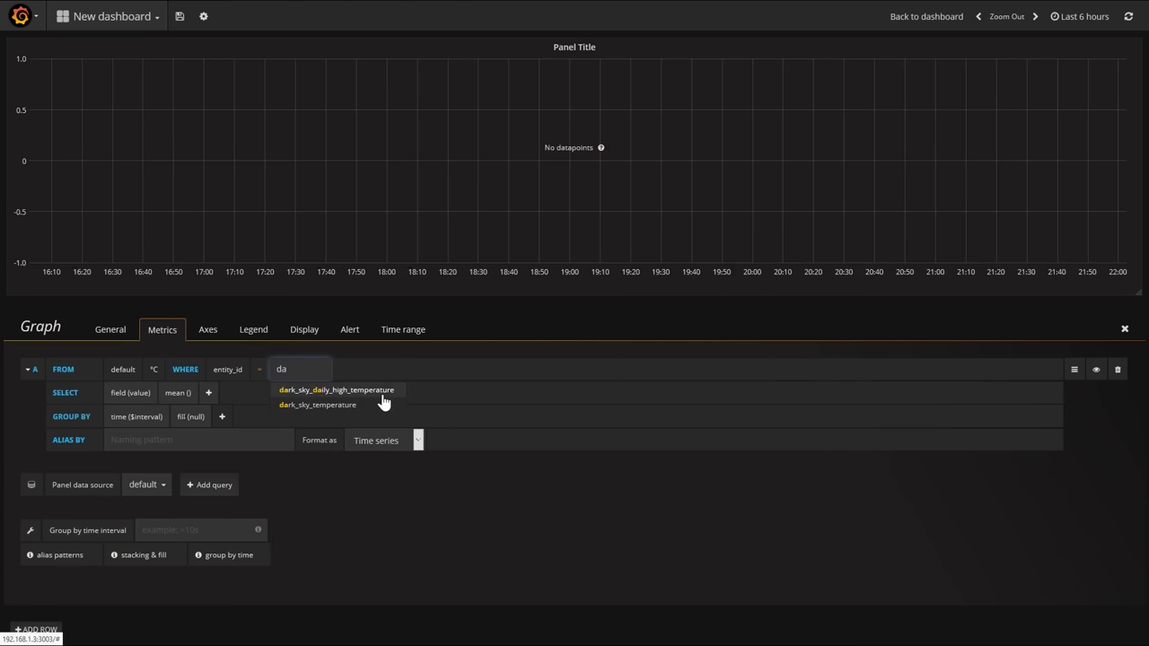
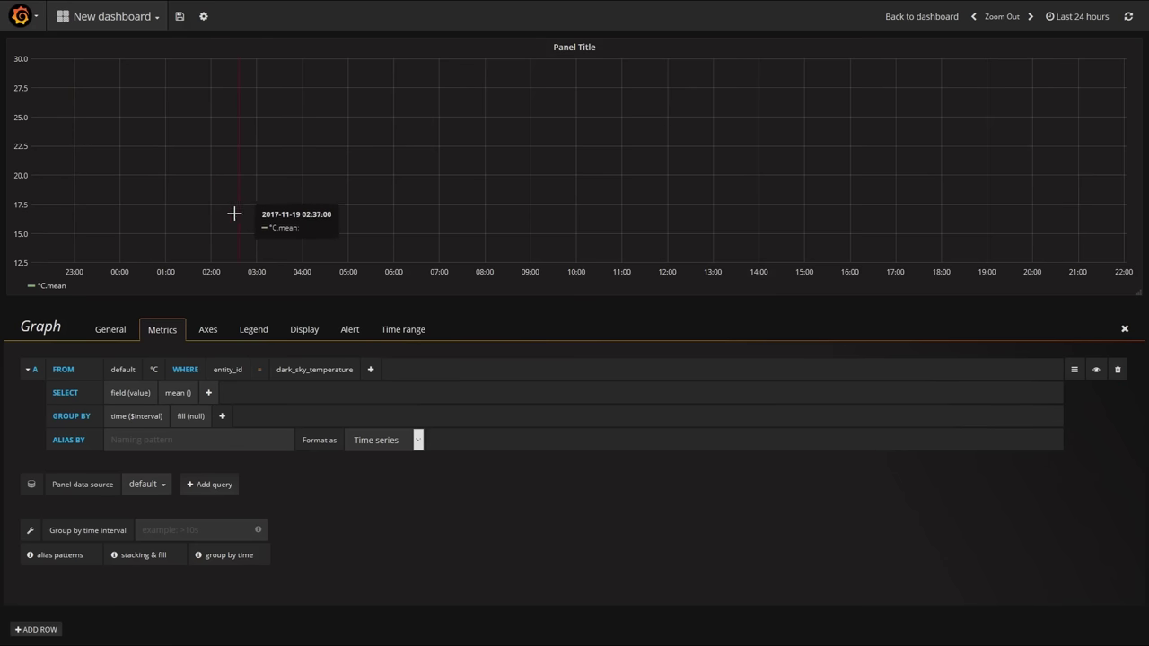
Try 10m, 15m, 1s and 1m grouping intervals on the temperature query, settling on 10m.
left_click(140, 426)
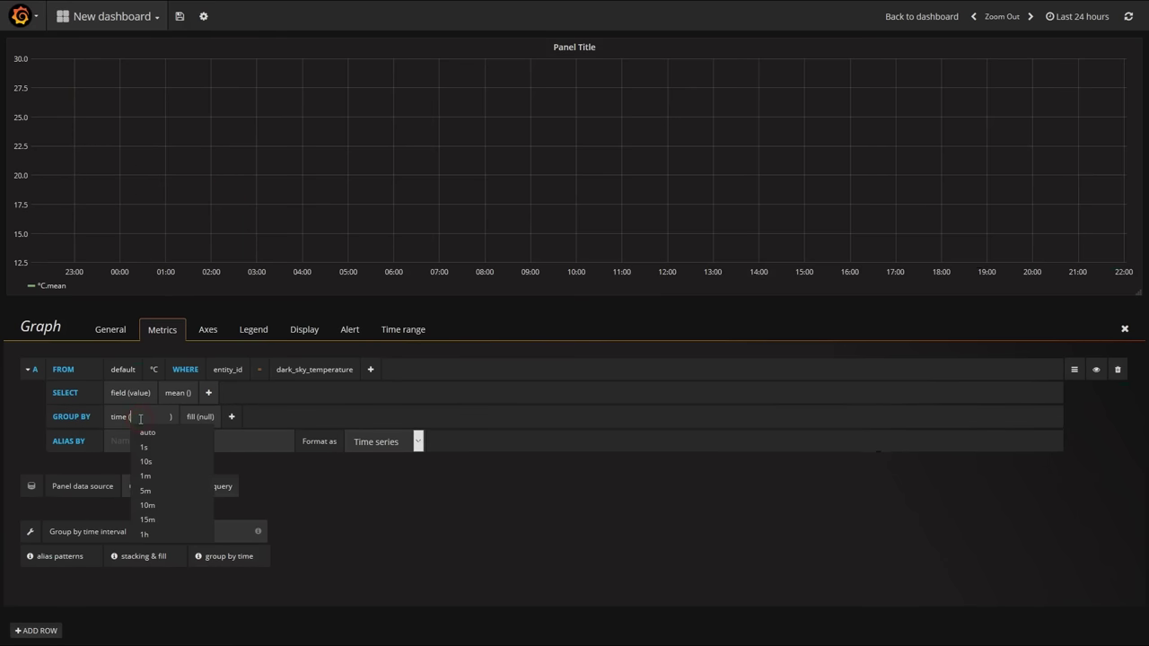
left_click(146, 506)
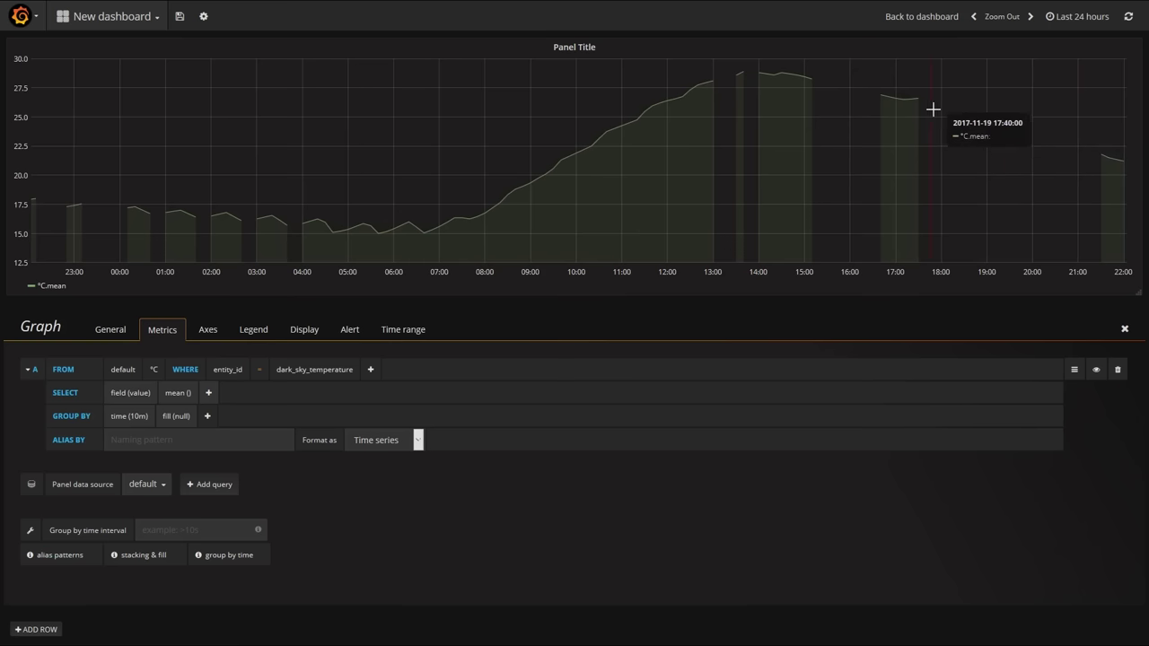
left_click(129, 416)
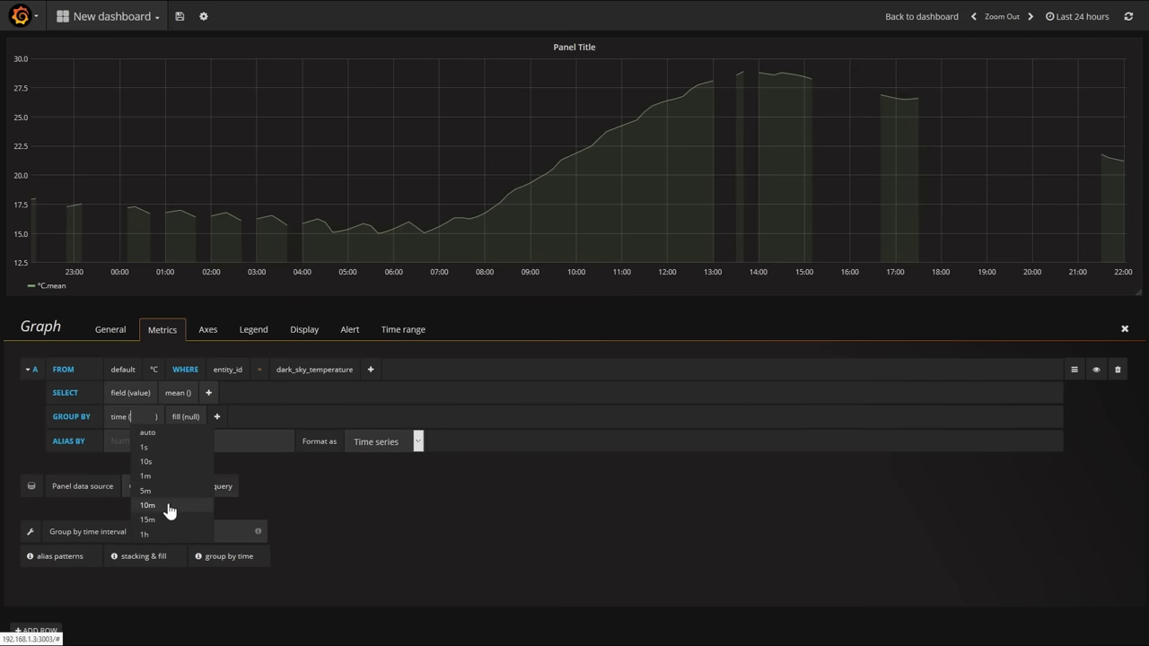
left_click(167, 508)
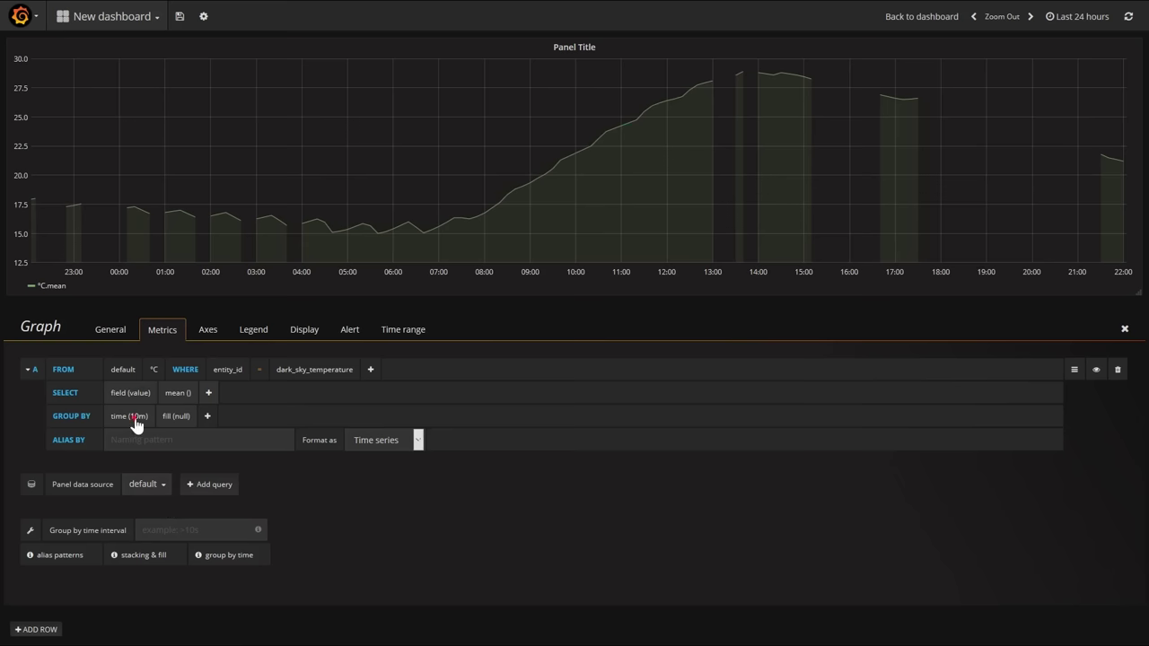
left_click(131, 416)
left_click(157, 524)
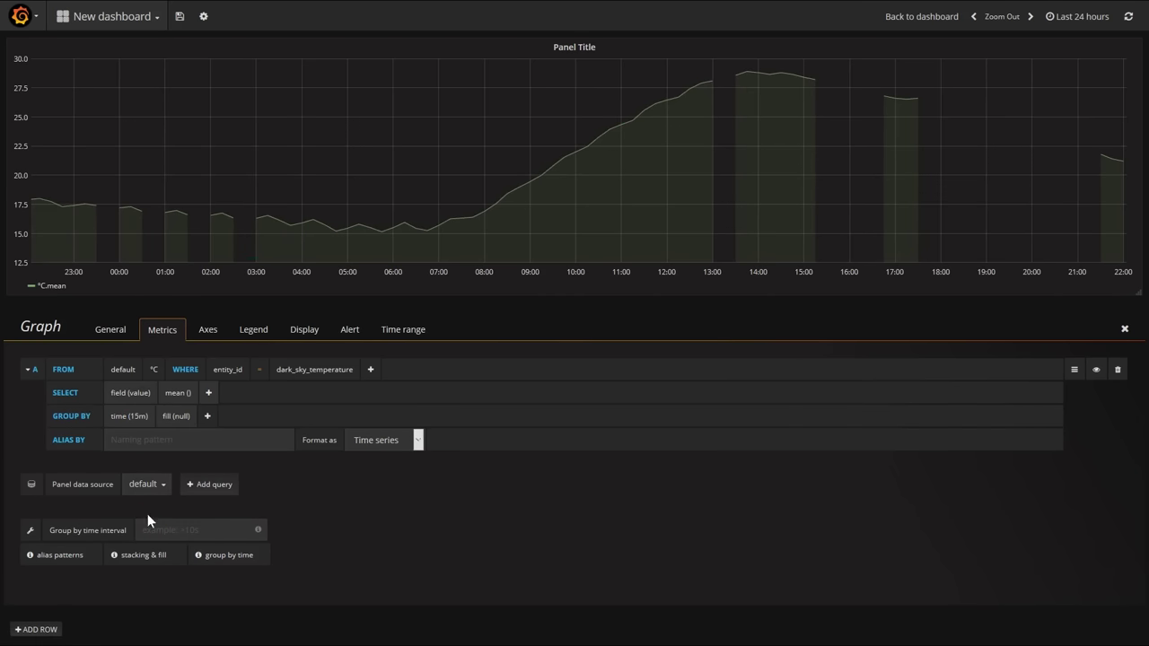
left_click(133, 416)
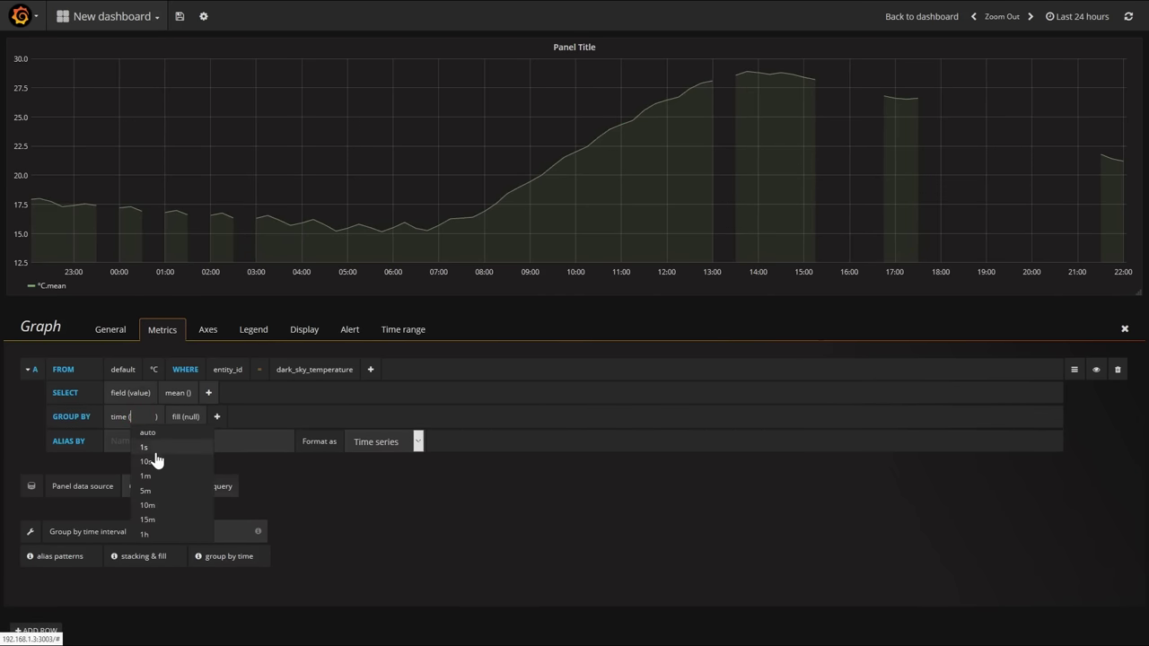
left_click(154, 455)
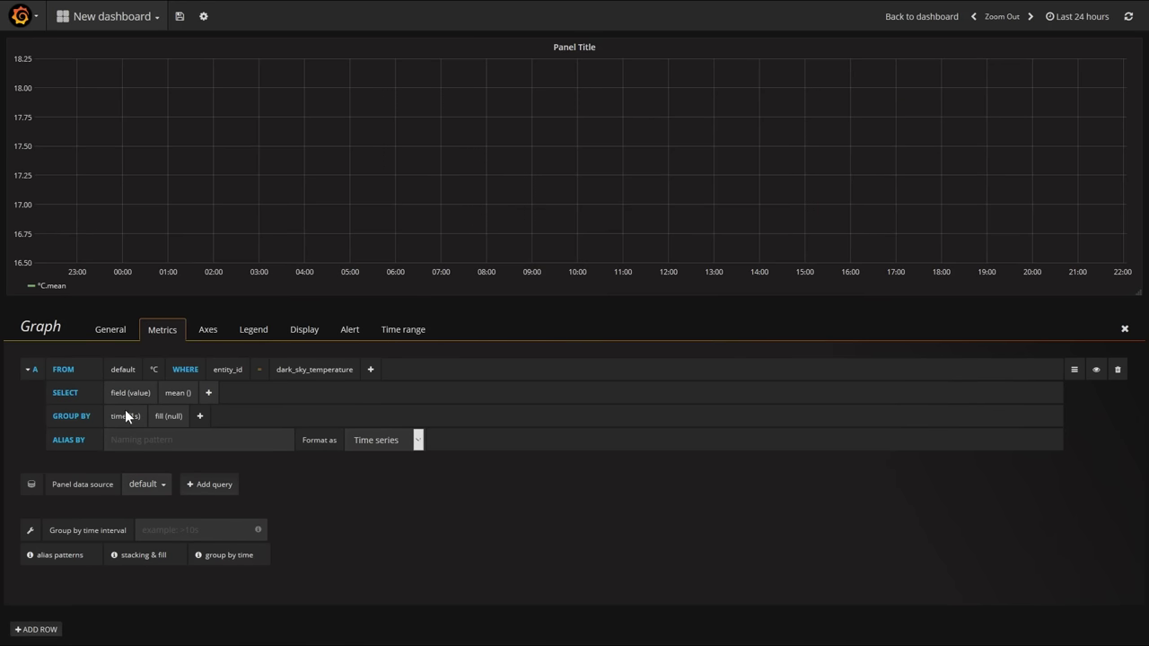
left_click(136, 417)
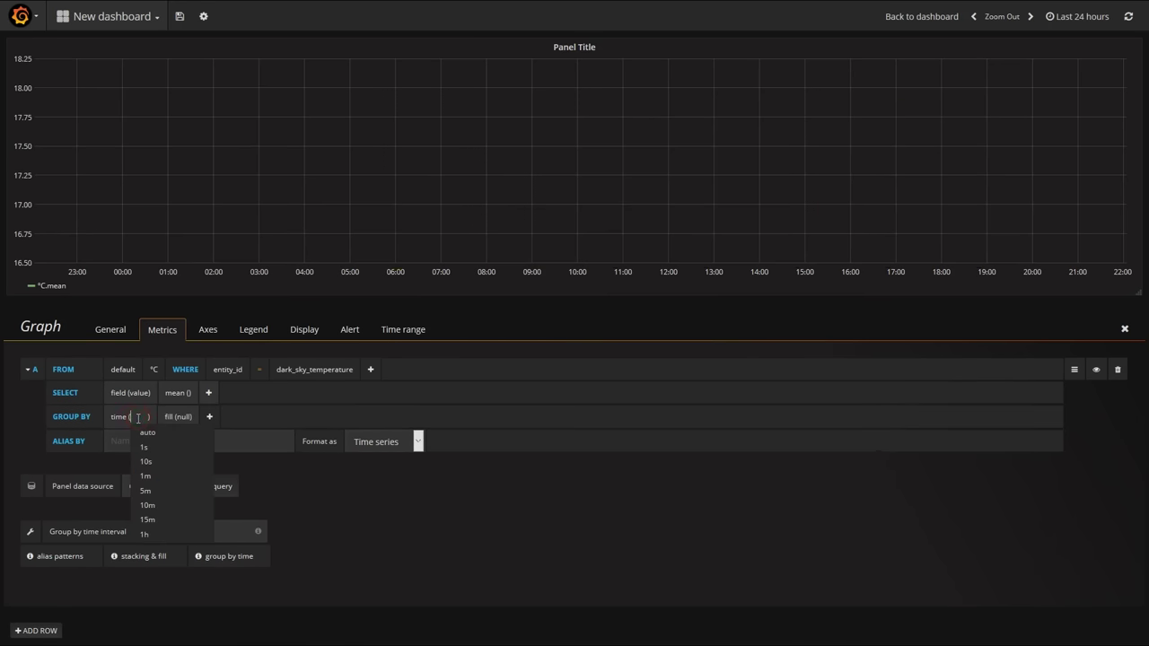
left_click(164, 477)
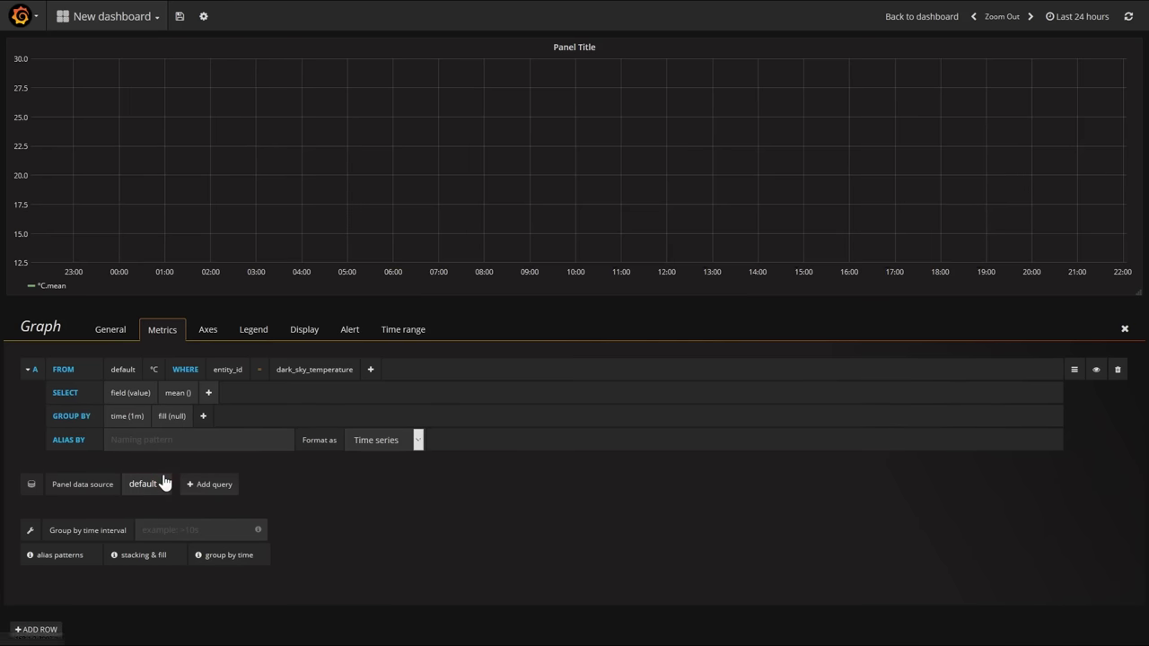
left_click(139, 419)
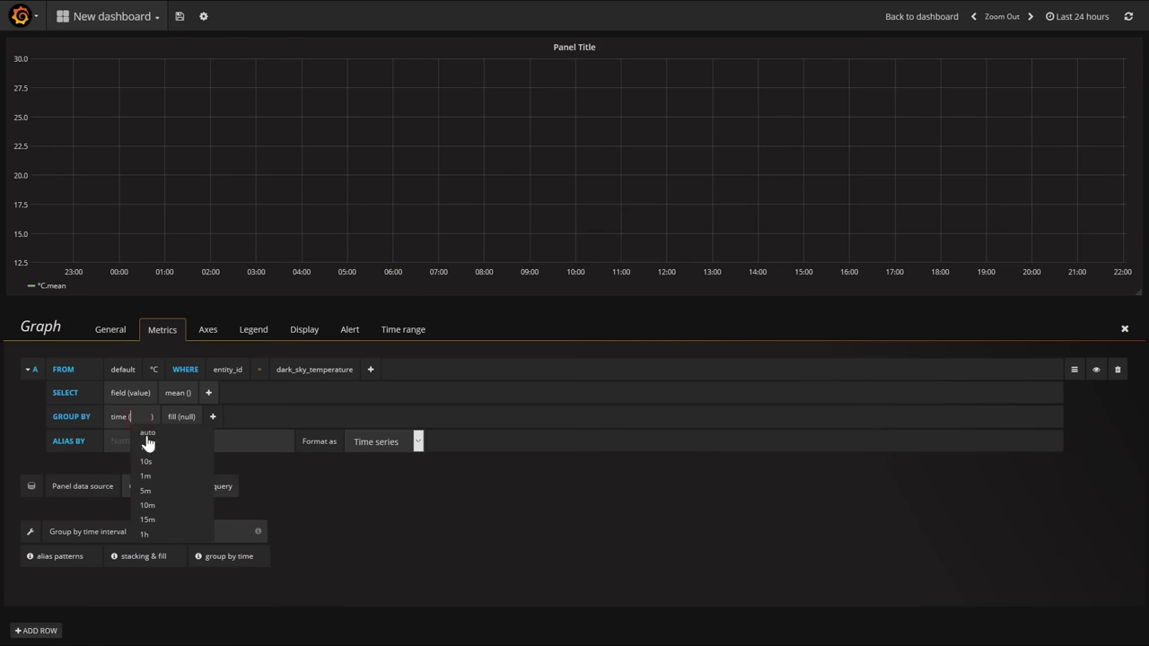
left_click(147, 520)
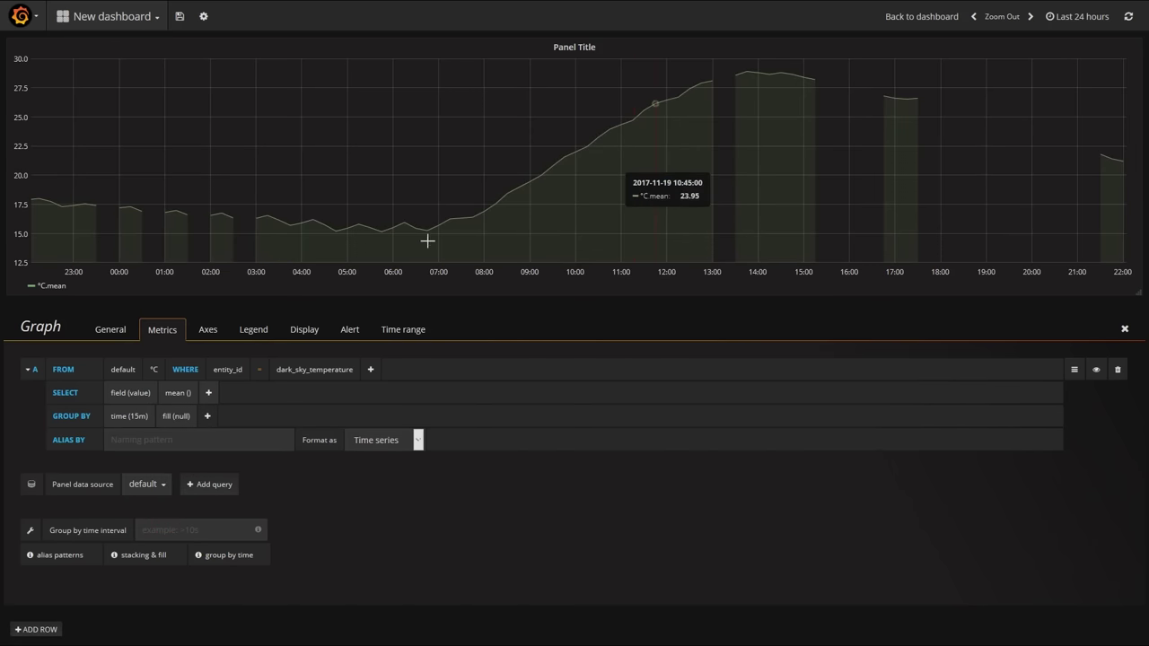
left_click(144, 427)
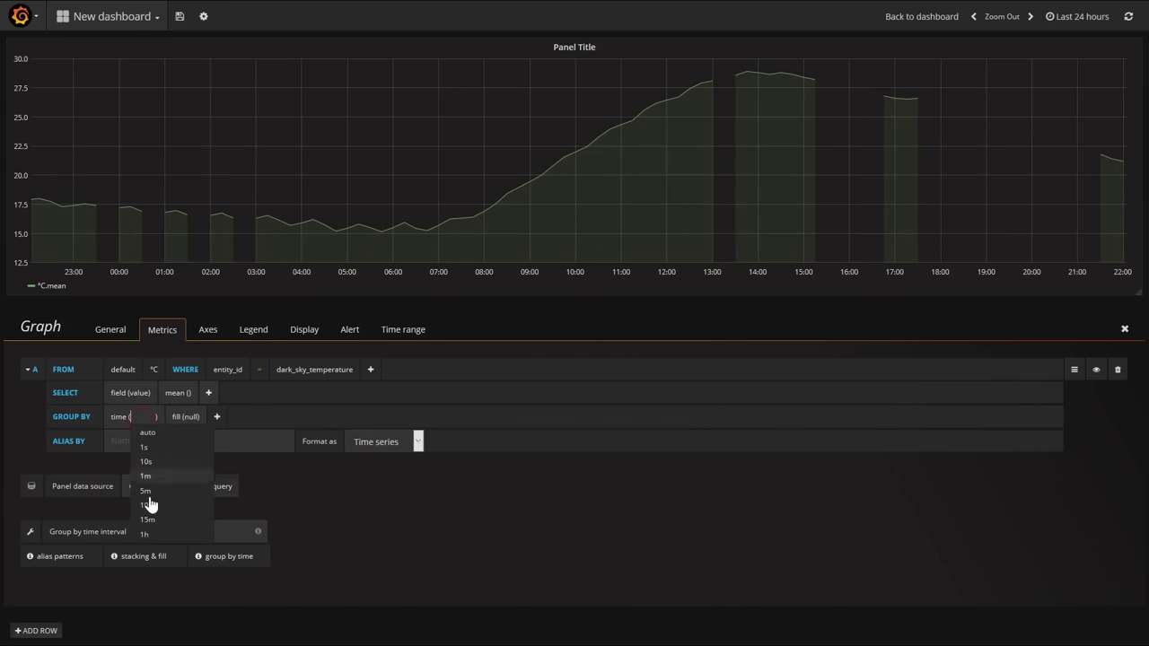
left_click(148, 499)
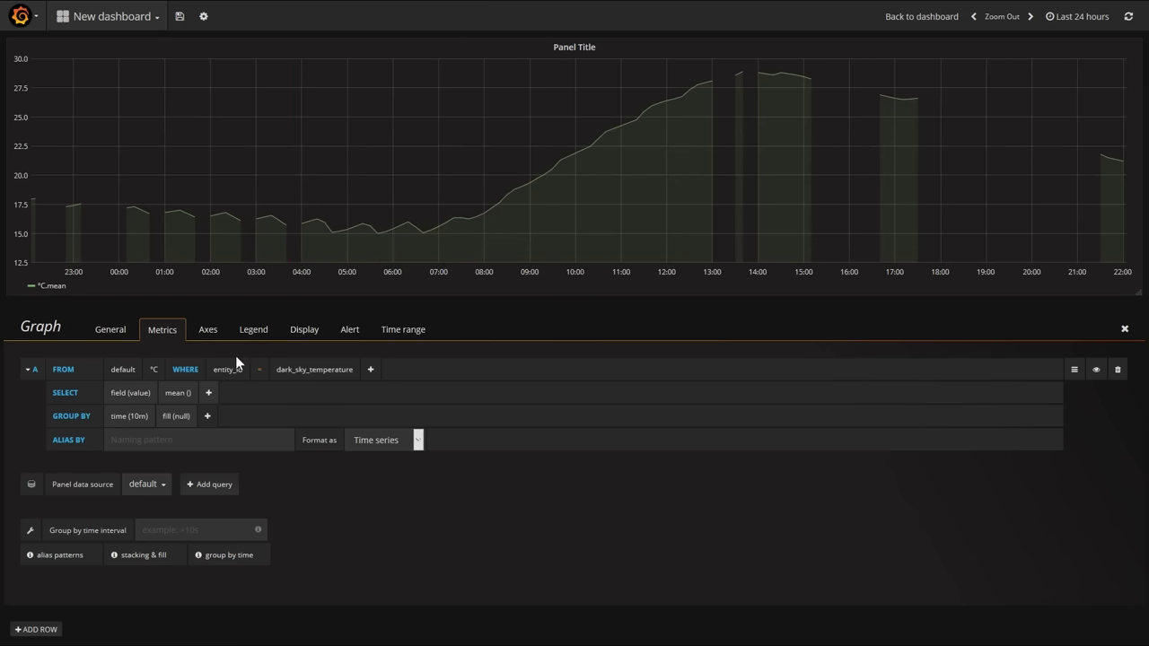
Set the temperature graph's Null value display option to connected.
left_click(310, 337)
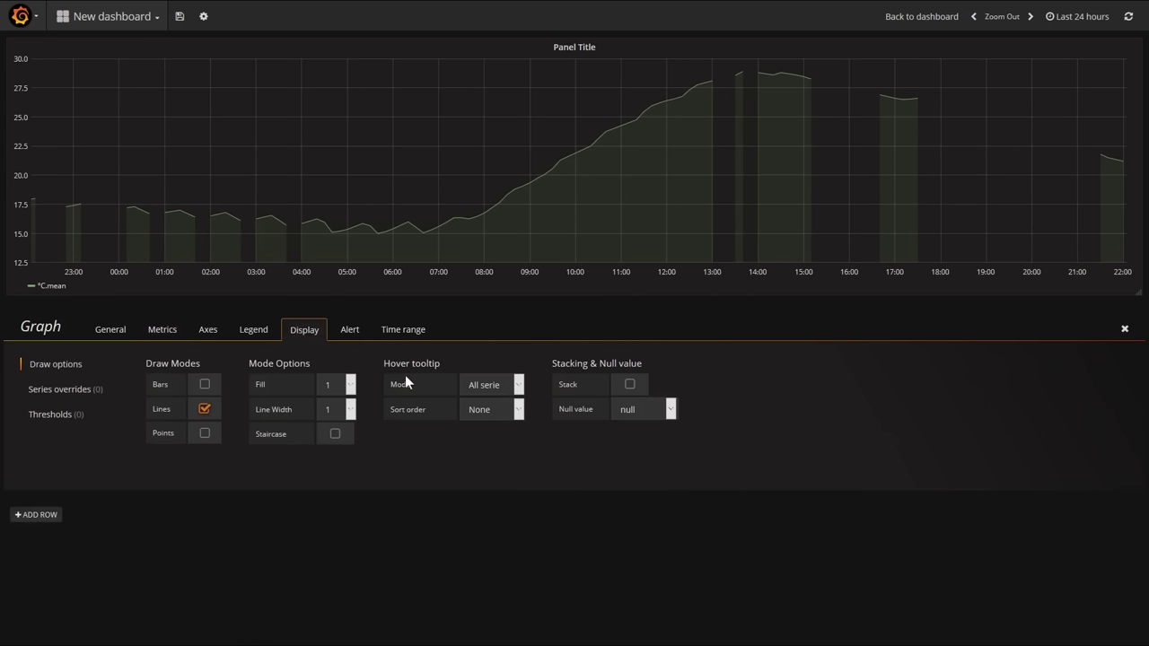
left_click(655, 415)
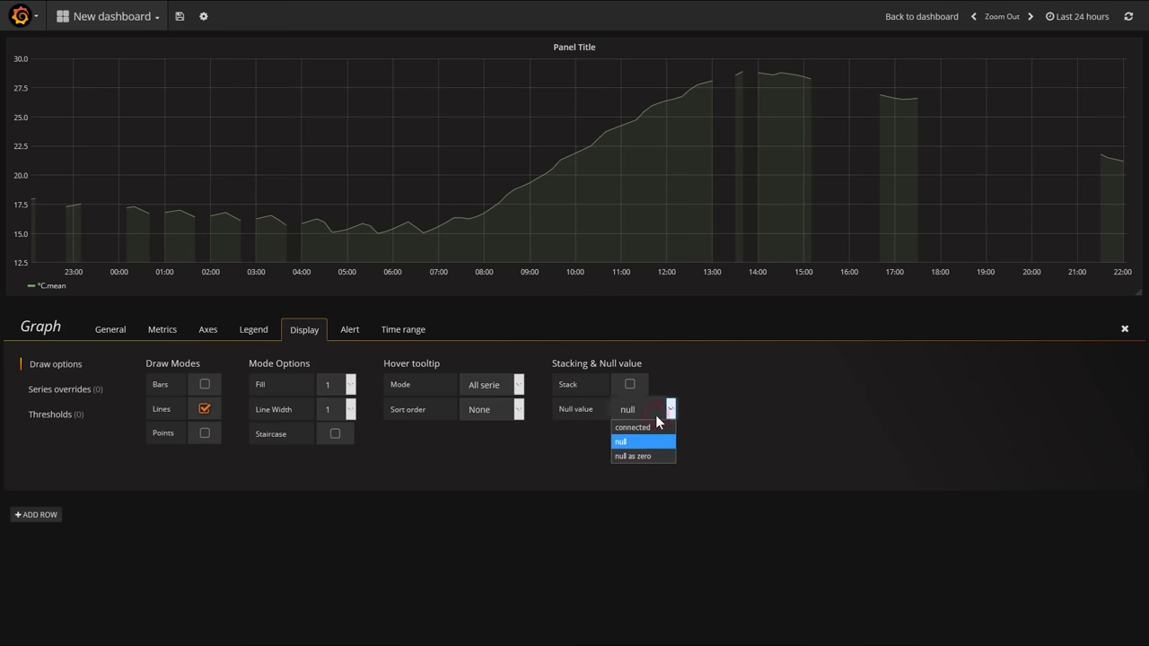
left_click(645, 430)
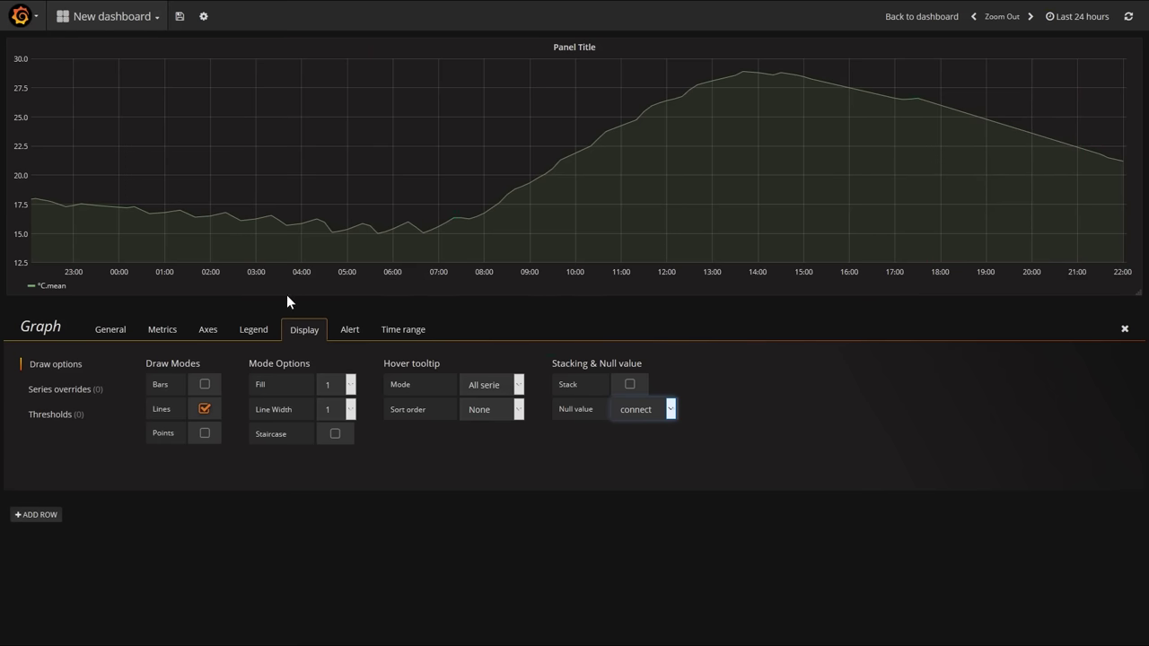
left_click(274, 332)
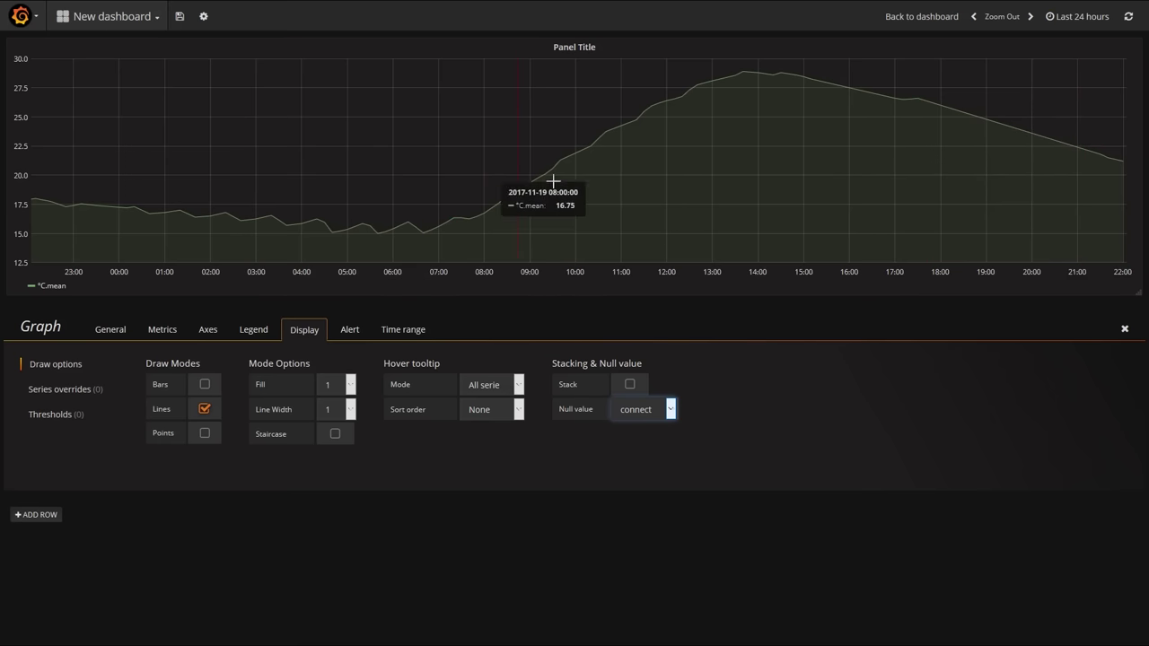
left_click(161, 333)
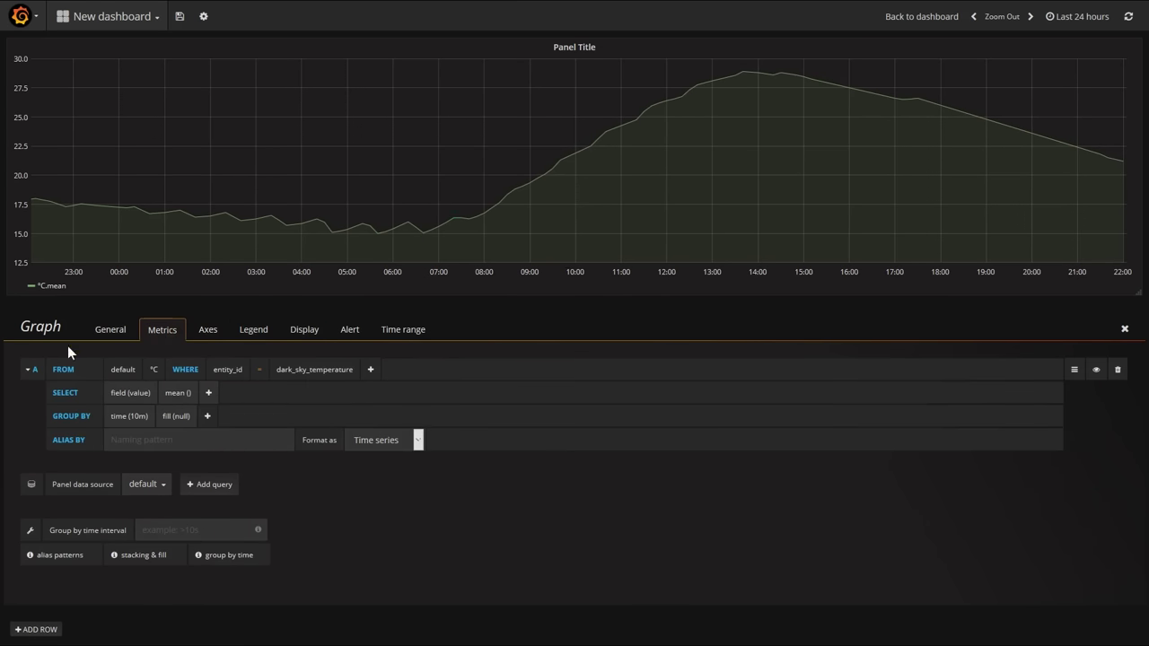
Alias query A's series 'Outside Temperature' and collapse the query.
left_click(133, 441)
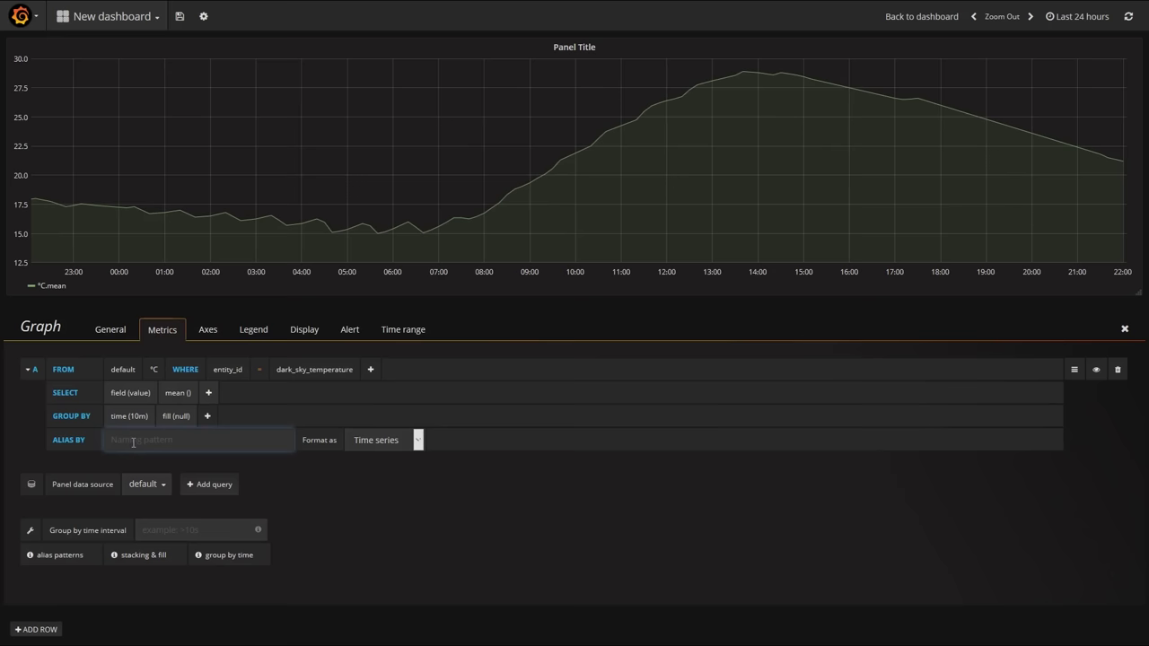
type("Outside Temperature")
left_click(434, 525)
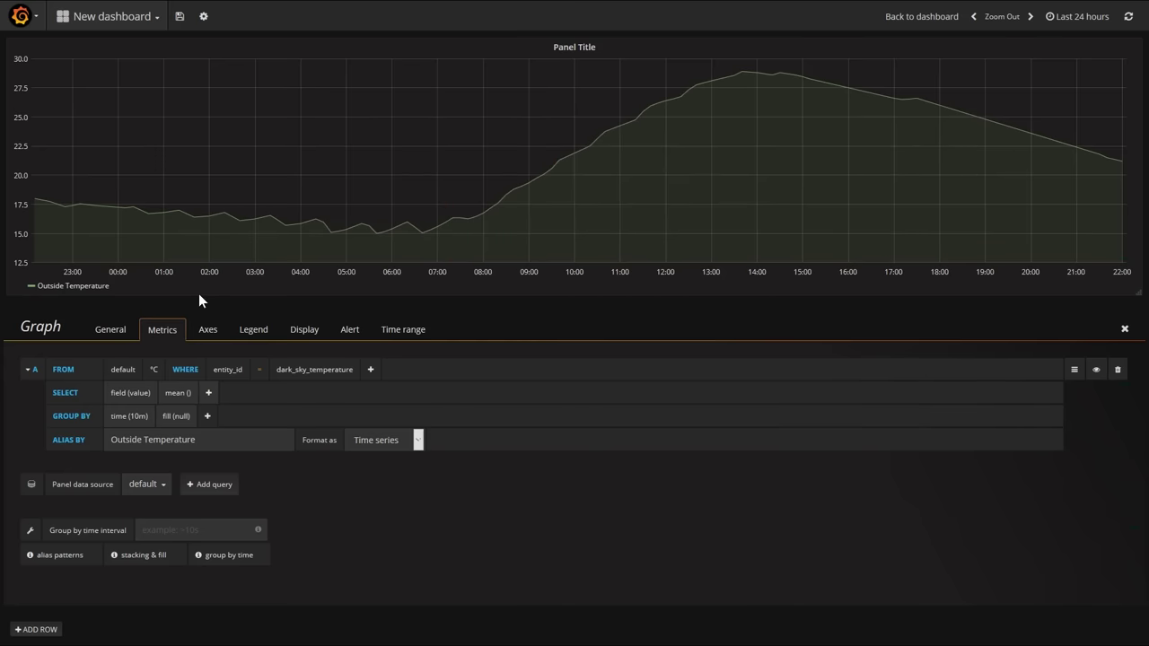
left_click(31, 376)
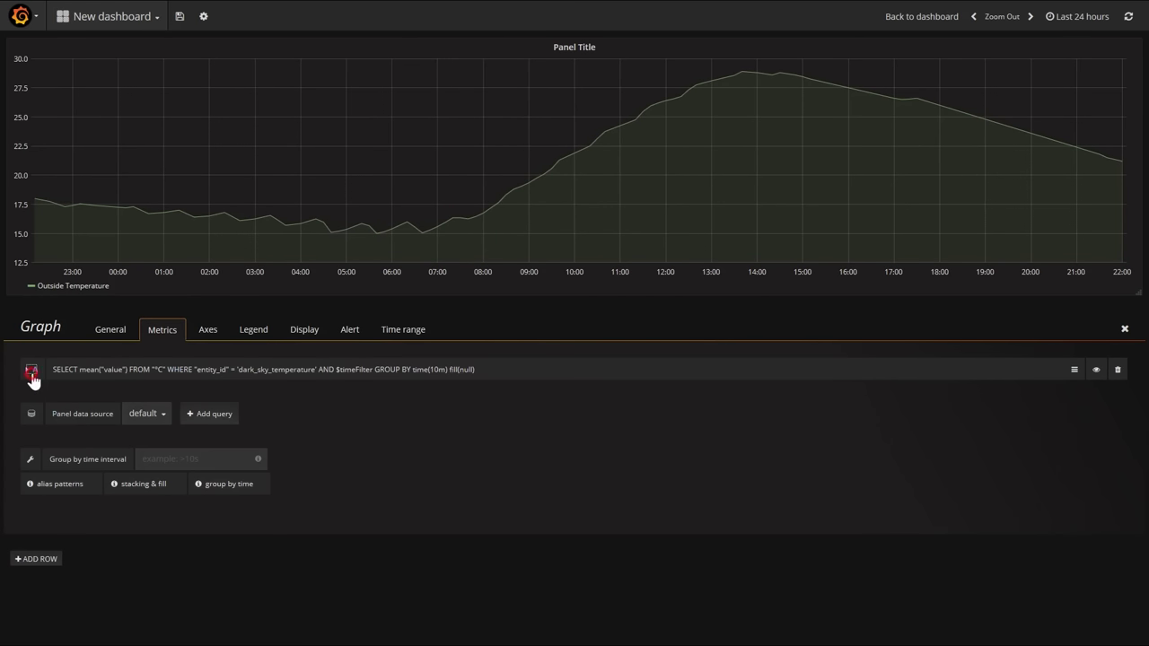
Add query B on the °C measurement filtered to entity_id apartment_temperature.
left_click(220, 419)
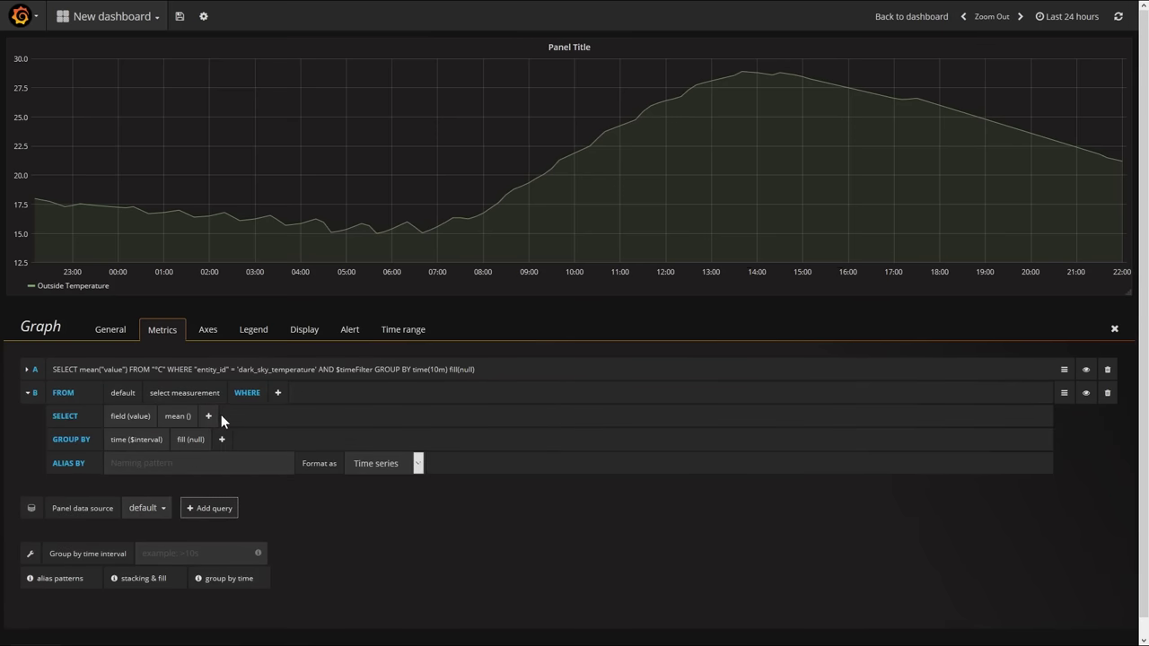
left_click(184, 393)
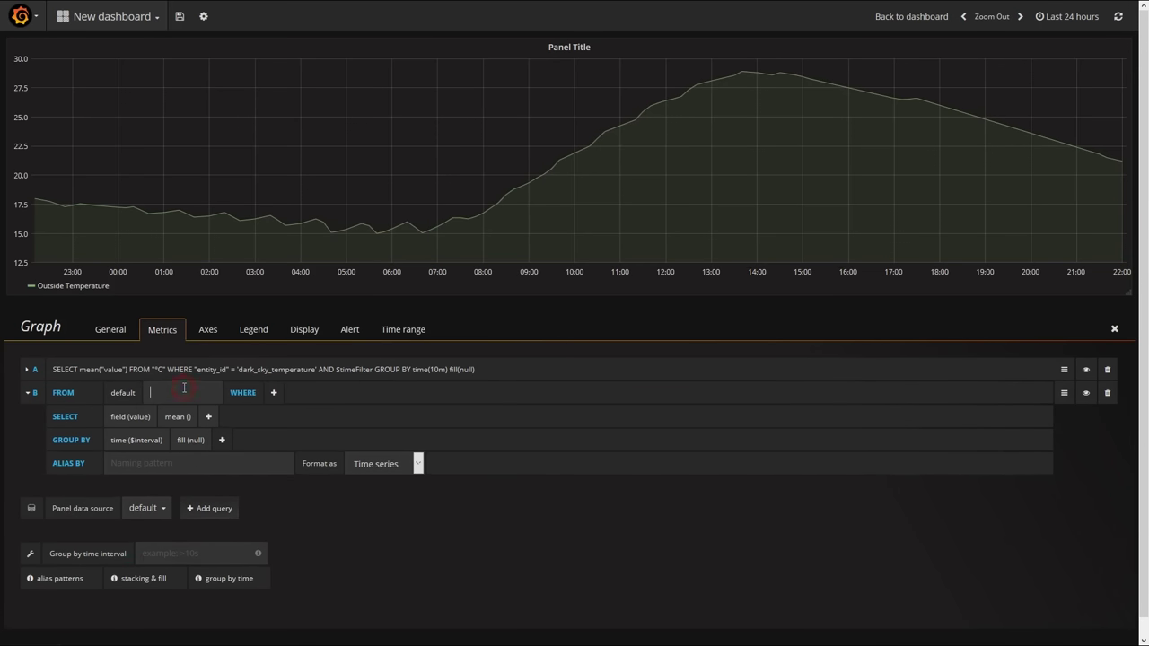
type("C")
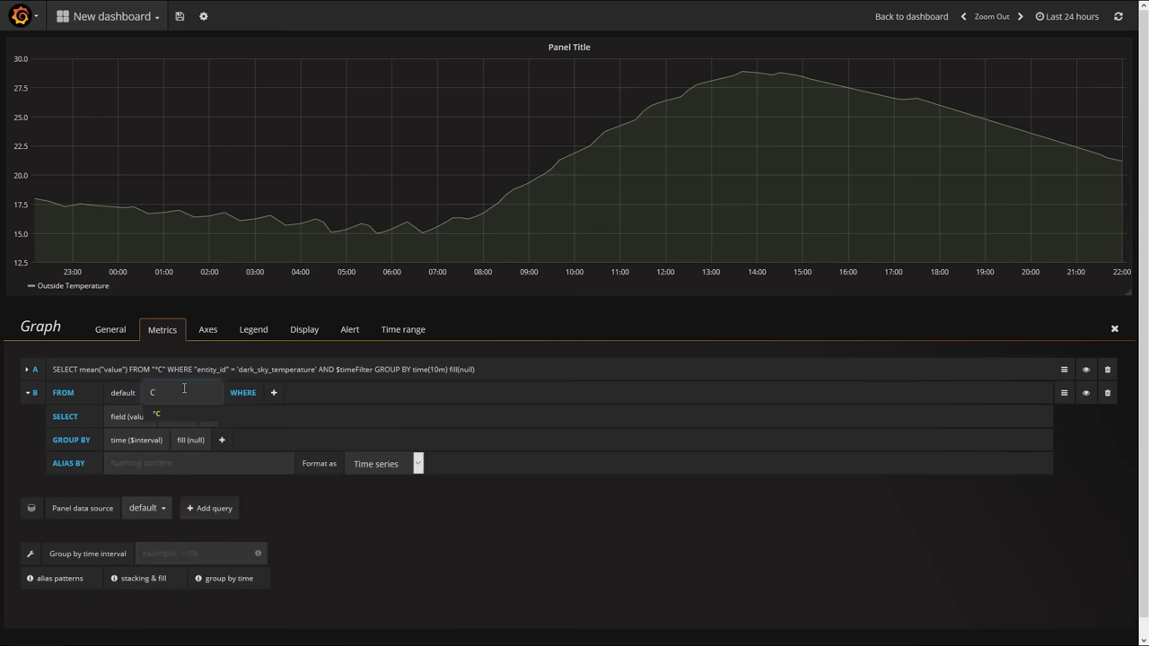
left_click(171, 415)
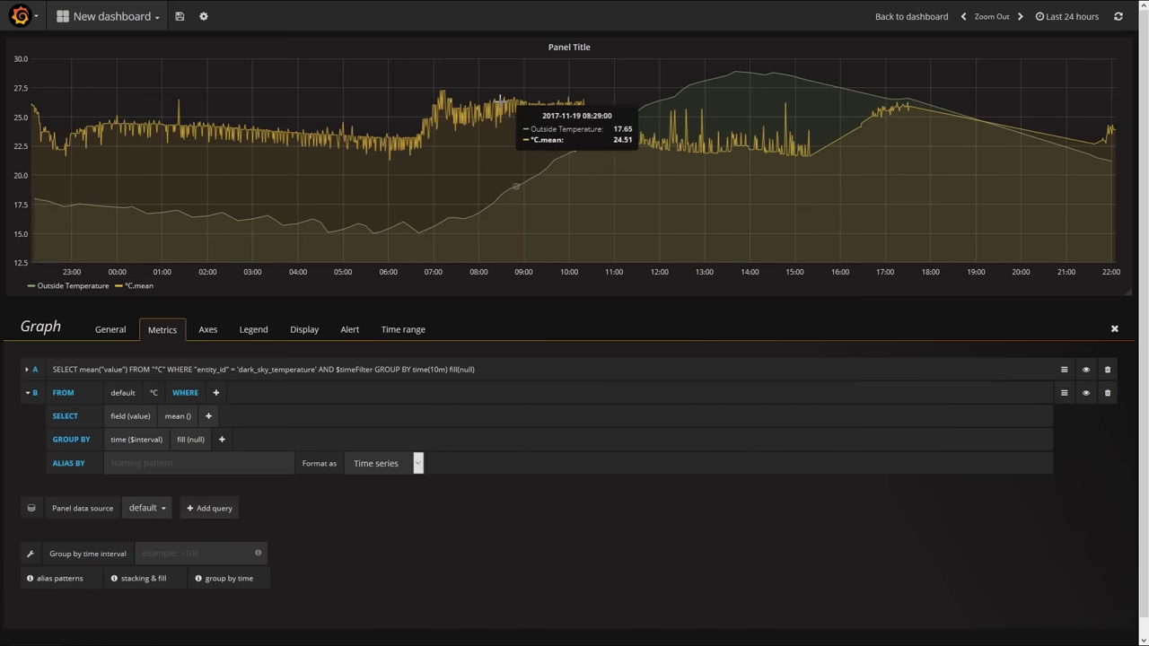
left_click(216, 396)
left_click(236, 435)
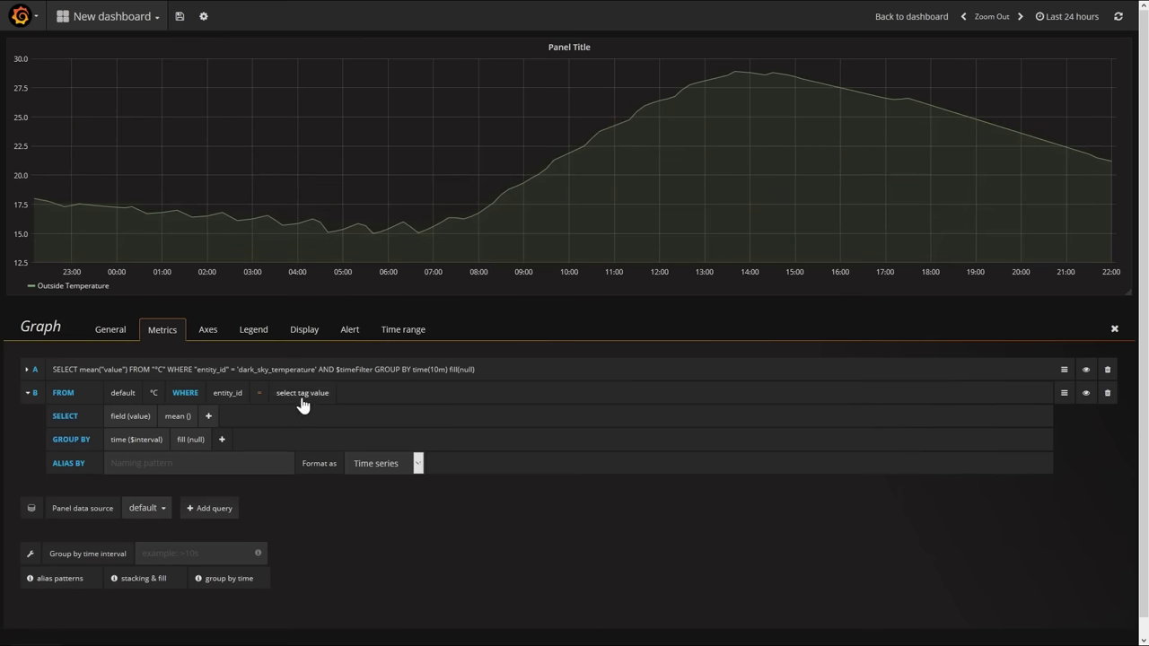
left_click(302, 398)
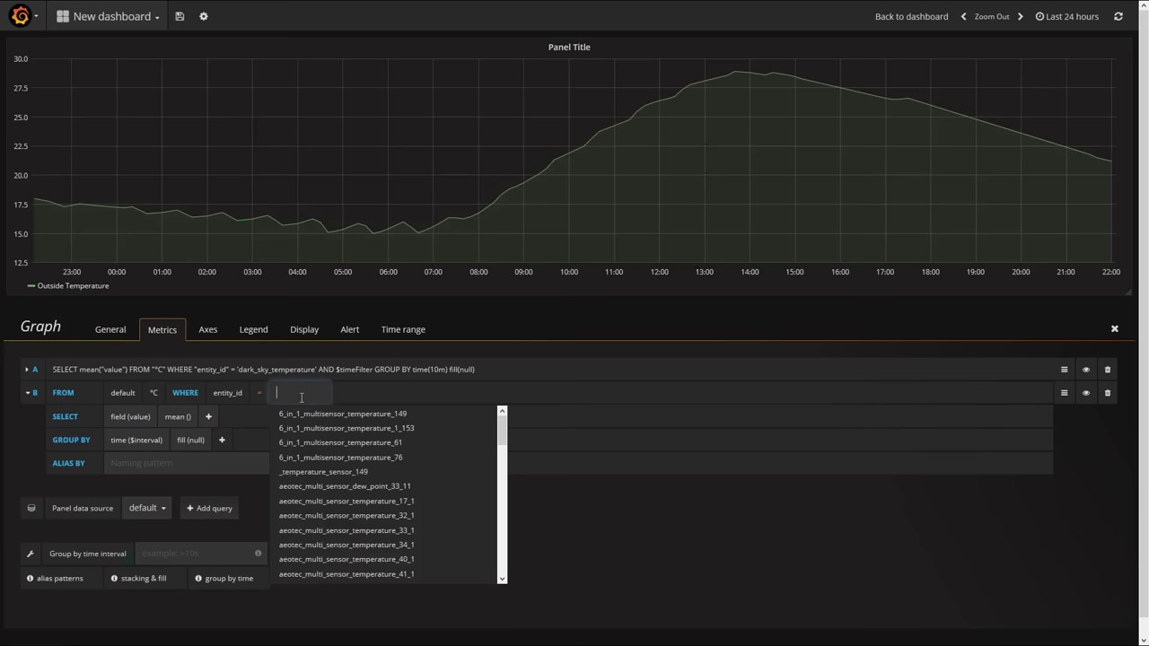
type("apa")
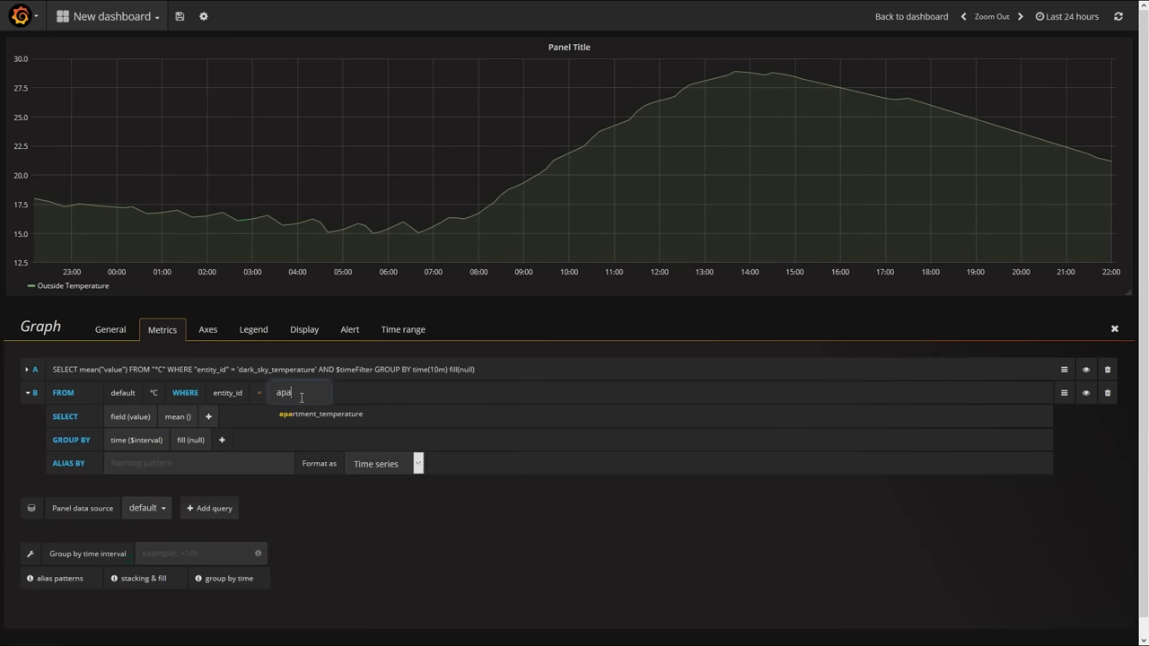
left_click(300, 411)
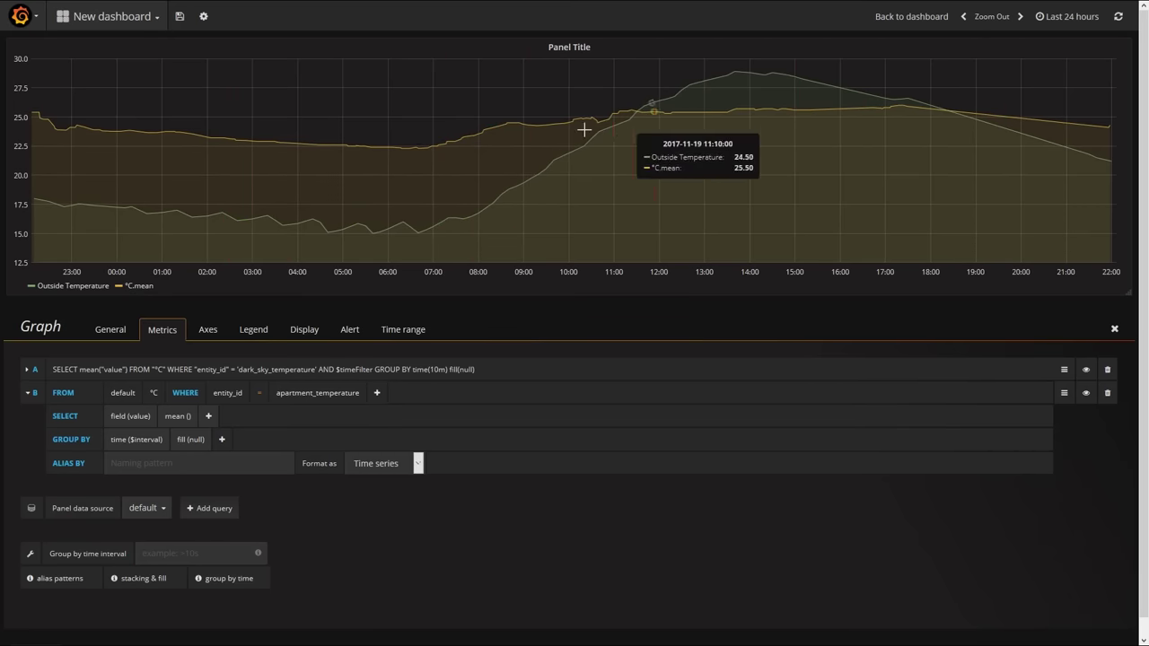
Alias query B 'Inside Temperature' and group it into 15m intervals.
left_click(174, 461)
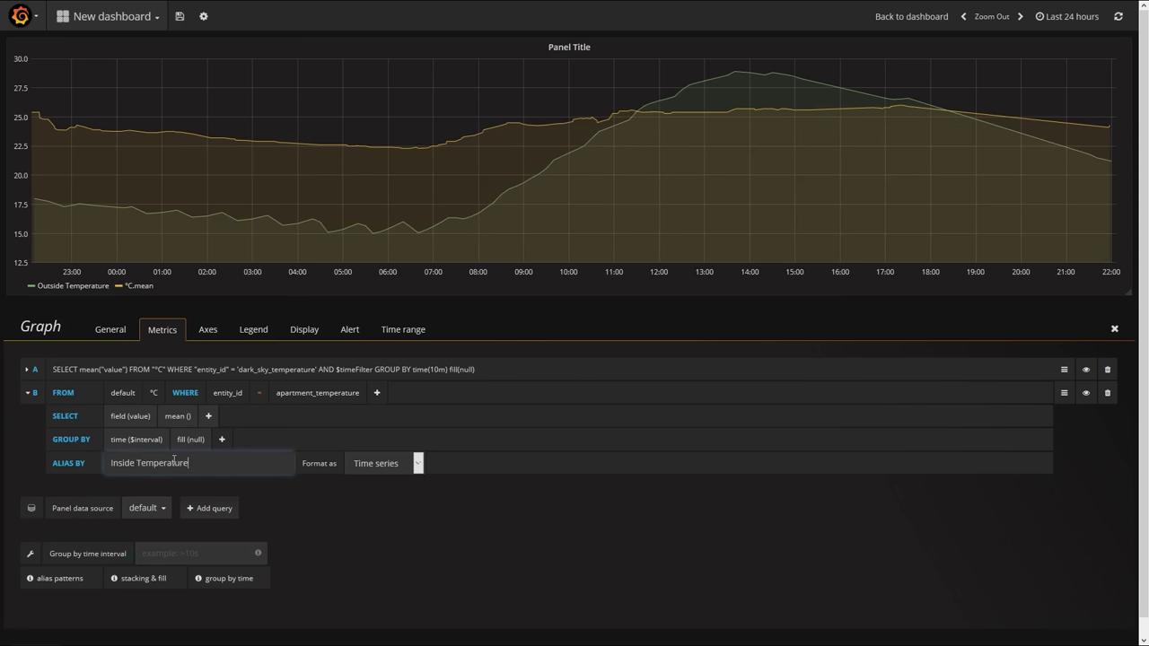
left_click(151, 440)
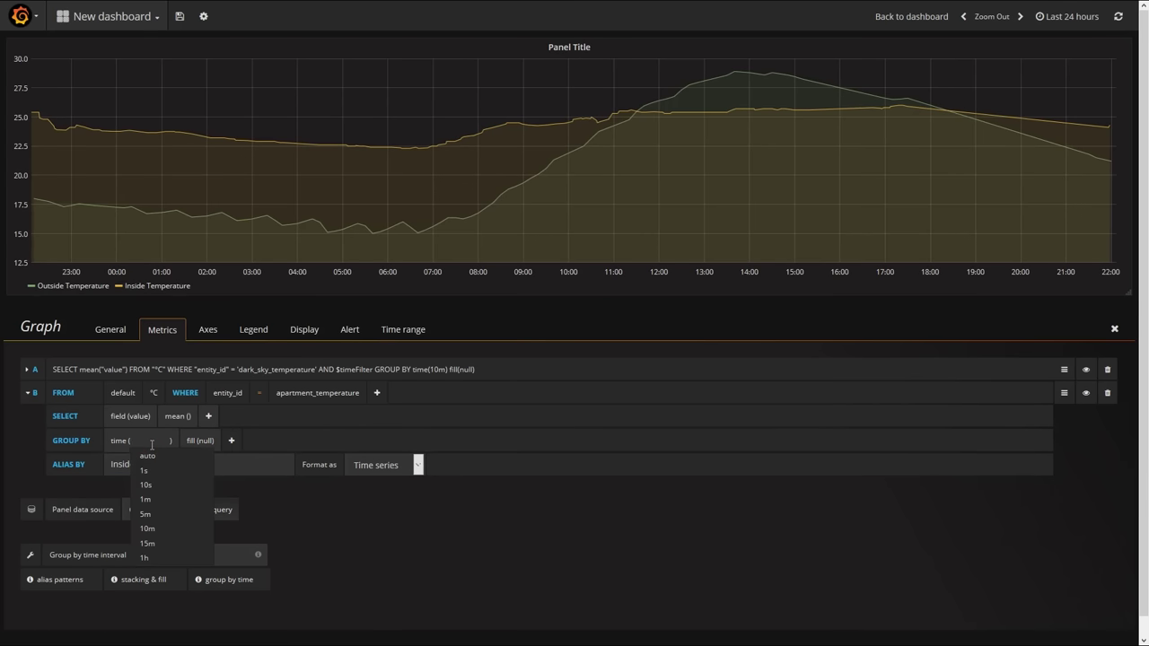
left_click(149, 543)
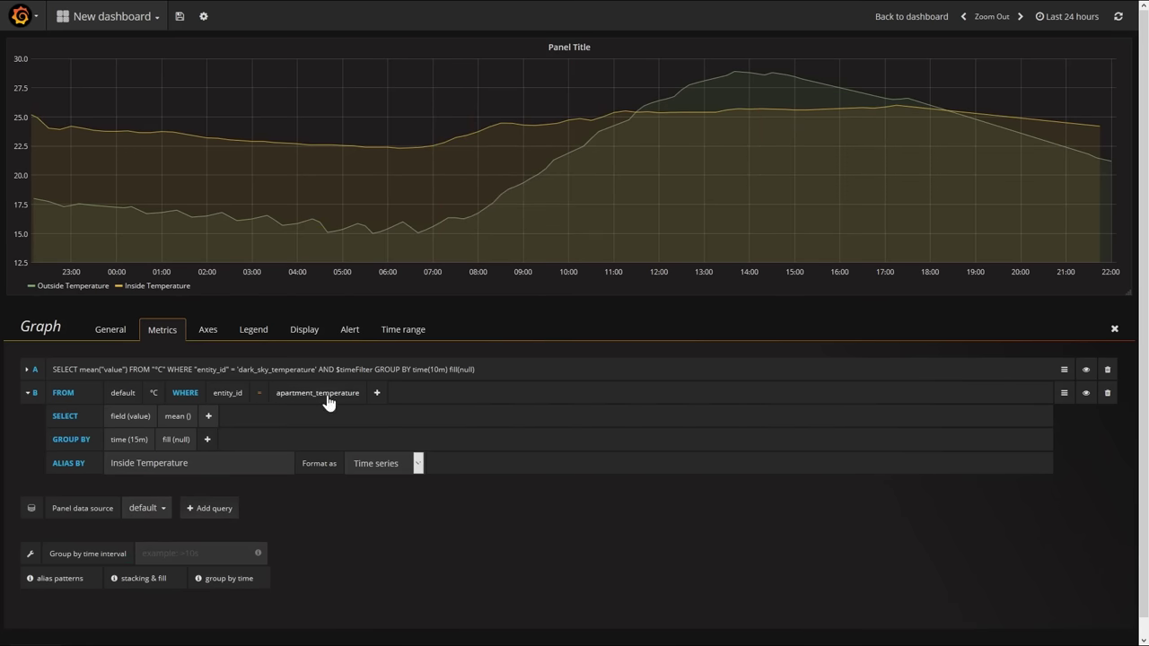
Reopen the graph panel's editor and change its title to 'Temperatures'.
left_click(1114, 330)
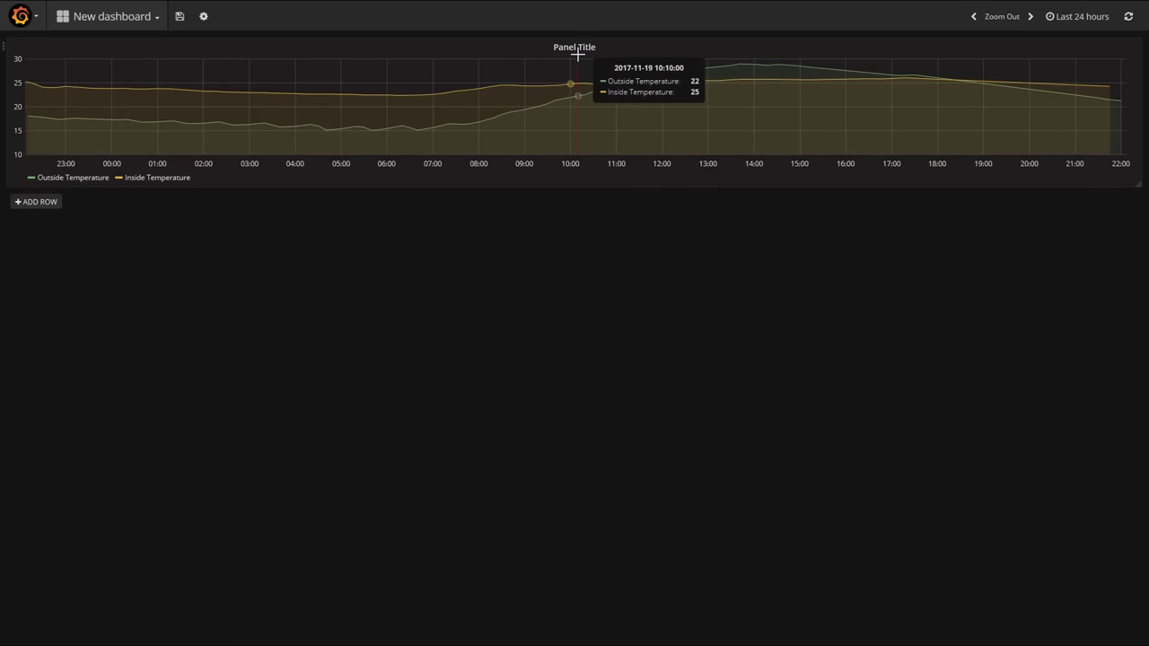
left_click(577, 52)
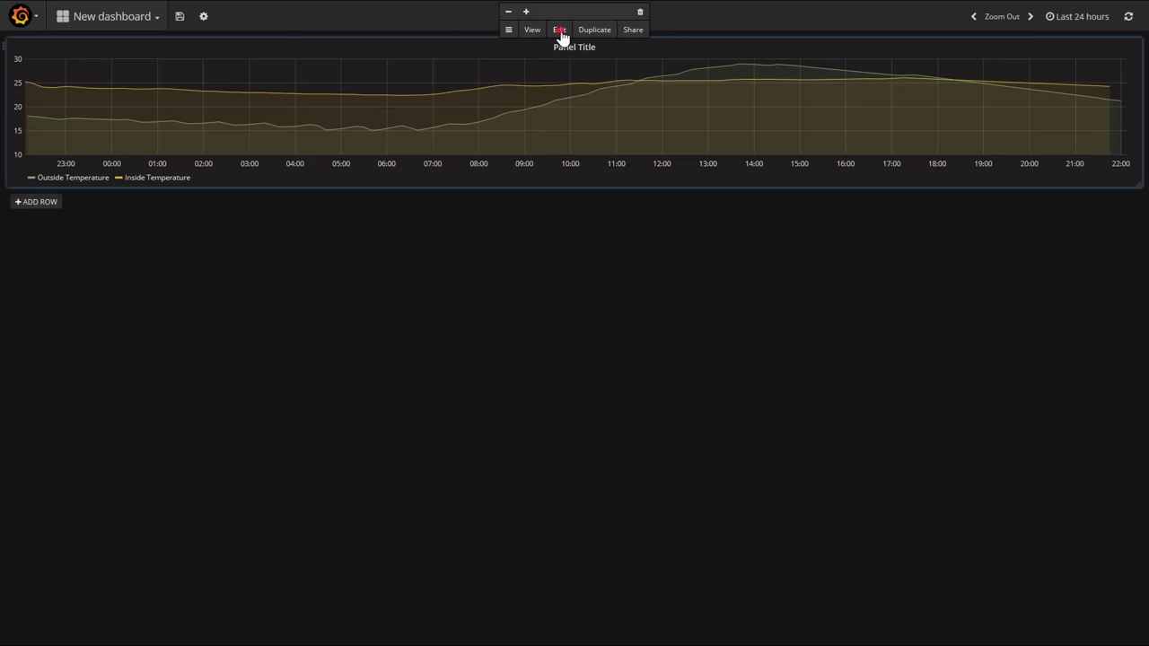
left_click(560, 32)
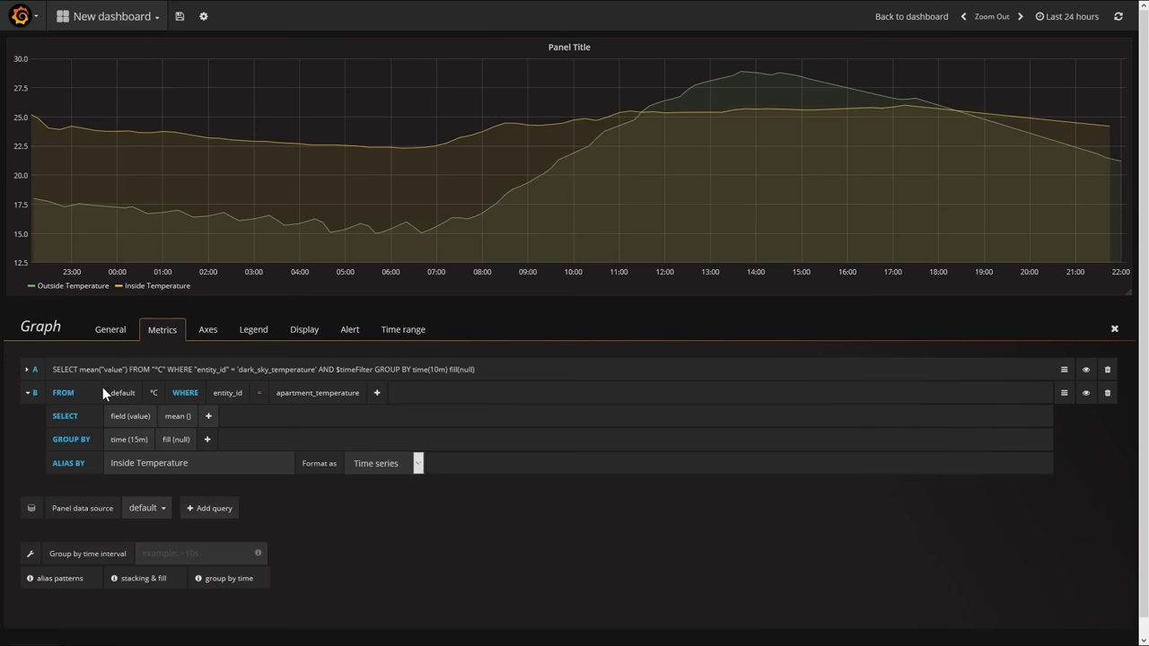
left_click(114, 341)
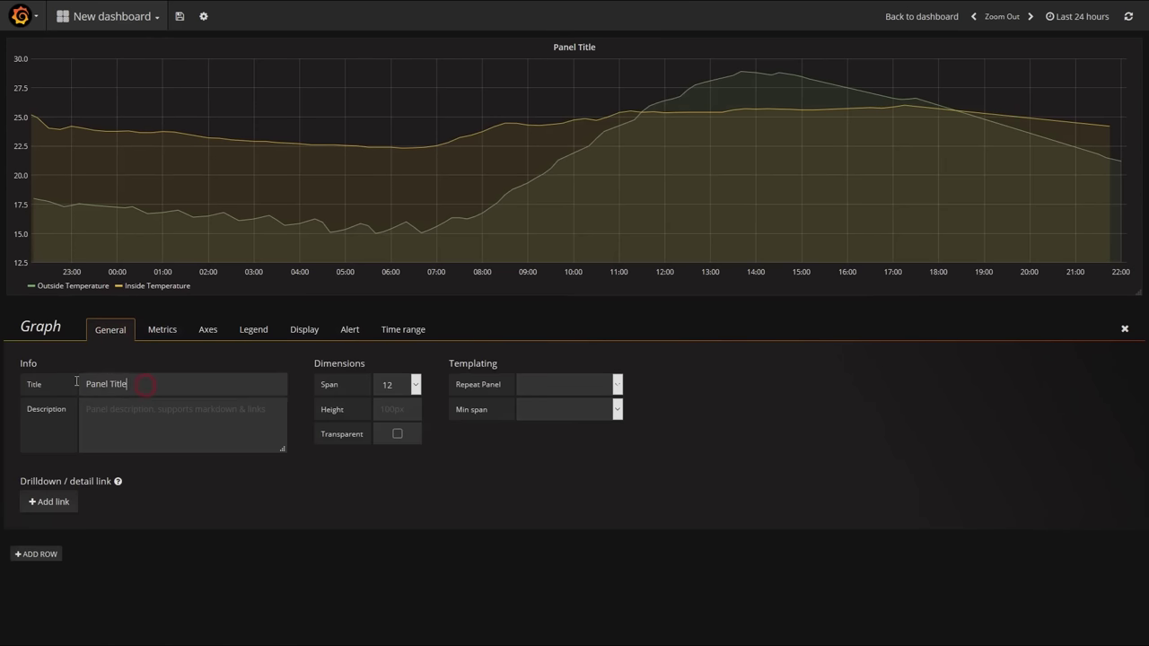
key("ctrl+a")
type("Temperatures")
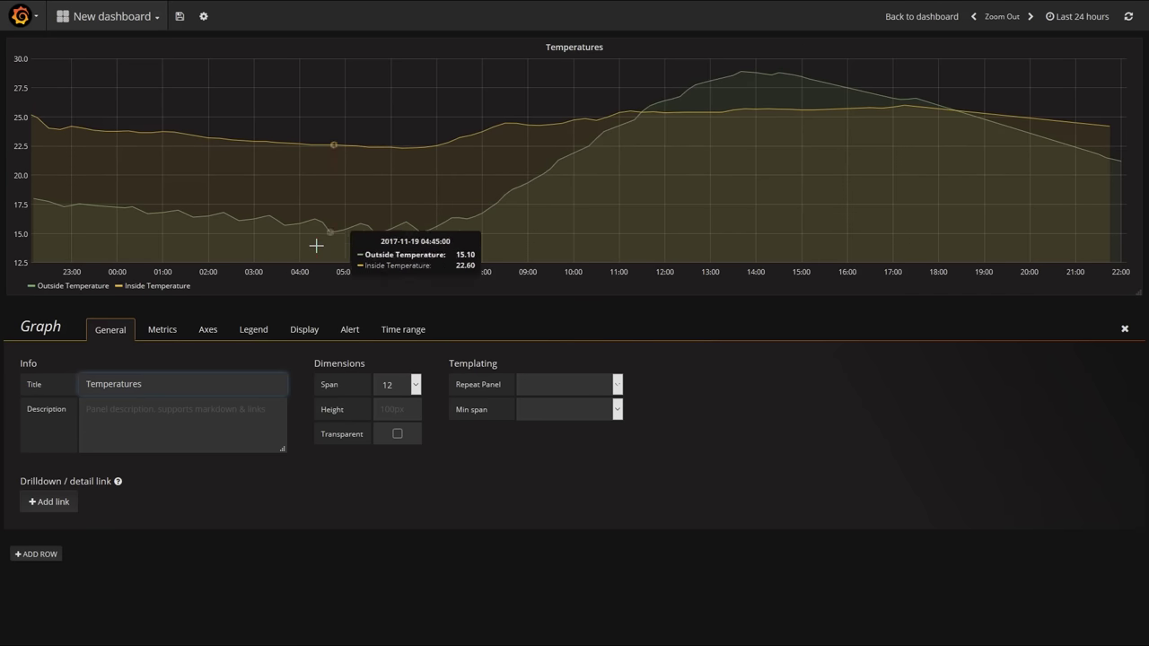
left_click(255, 330)
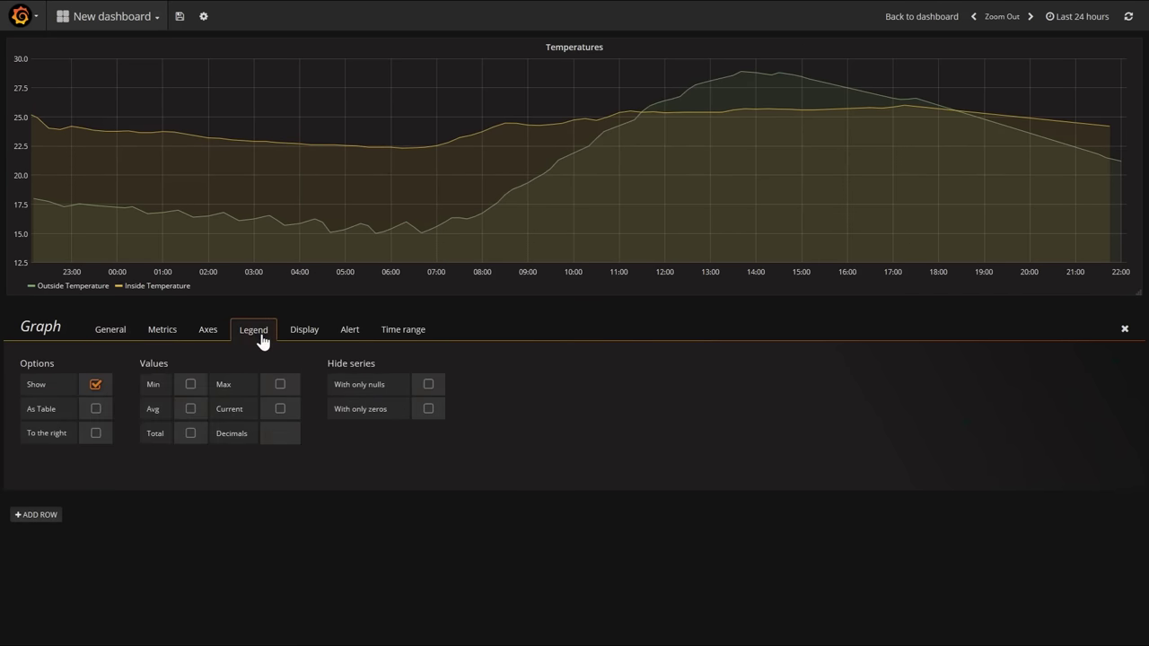
Show the legend as a table on the right with Max and Current values.
left_click(97, 415)
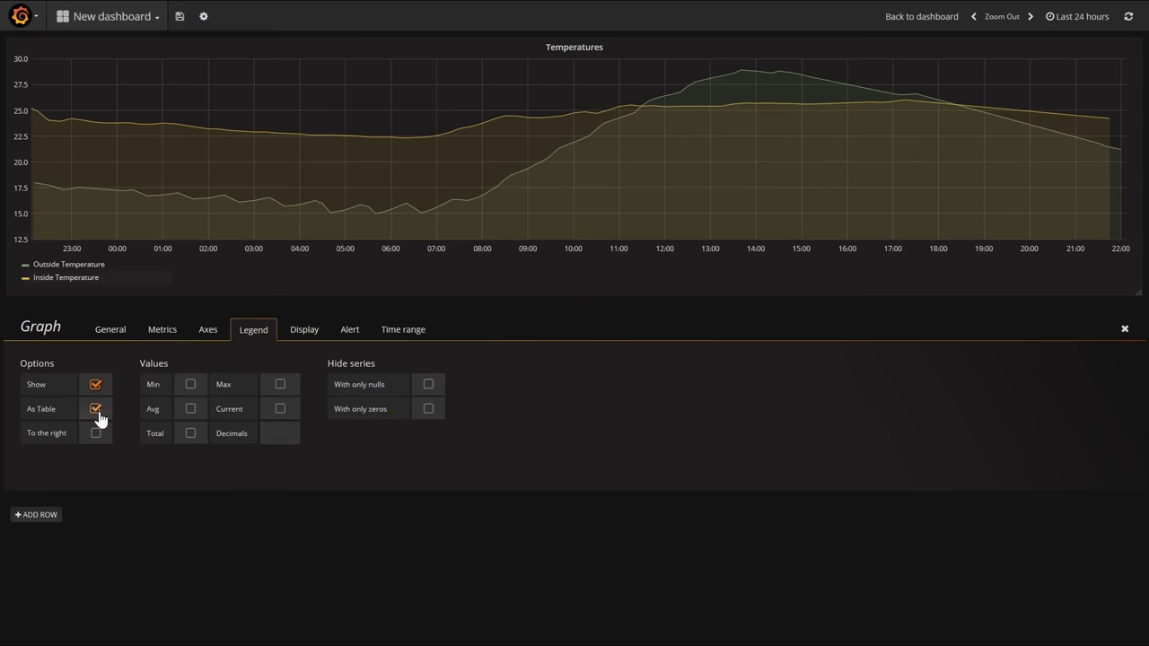
left_click(96, 434)
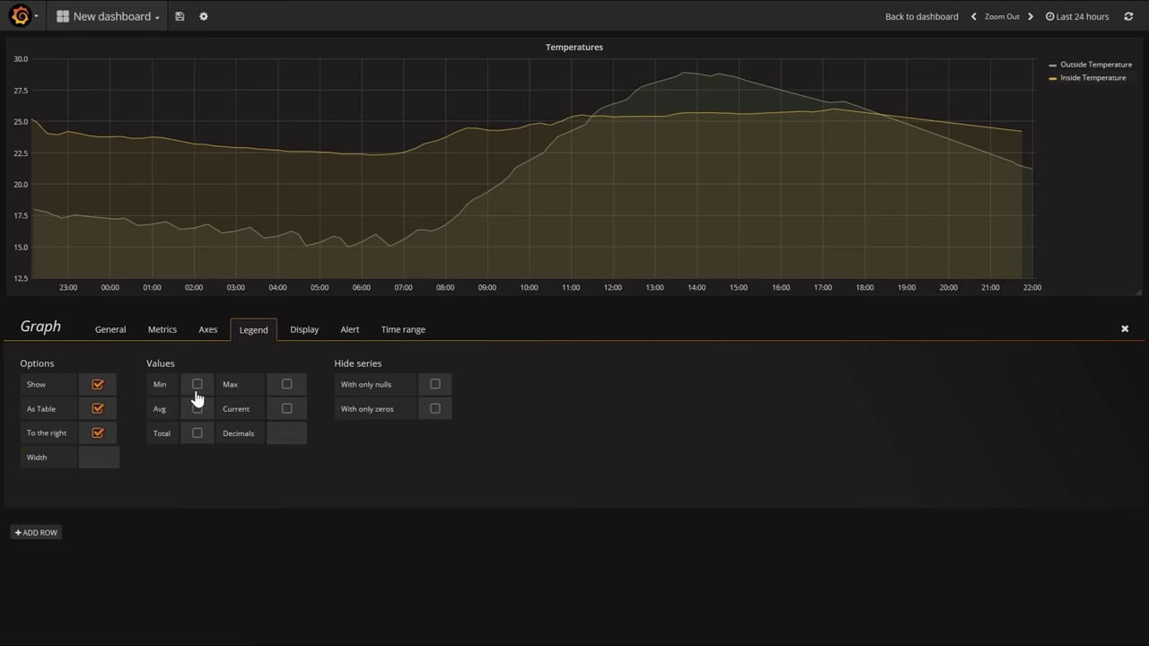
left_click(288, 388)
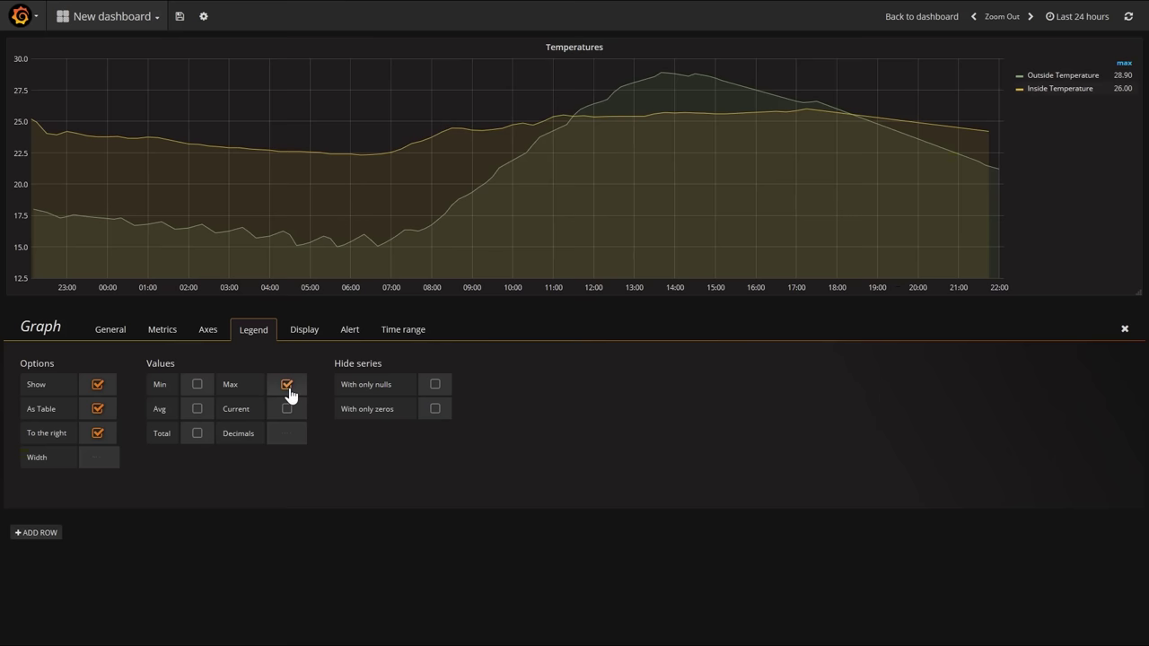
left_click(287, 416)
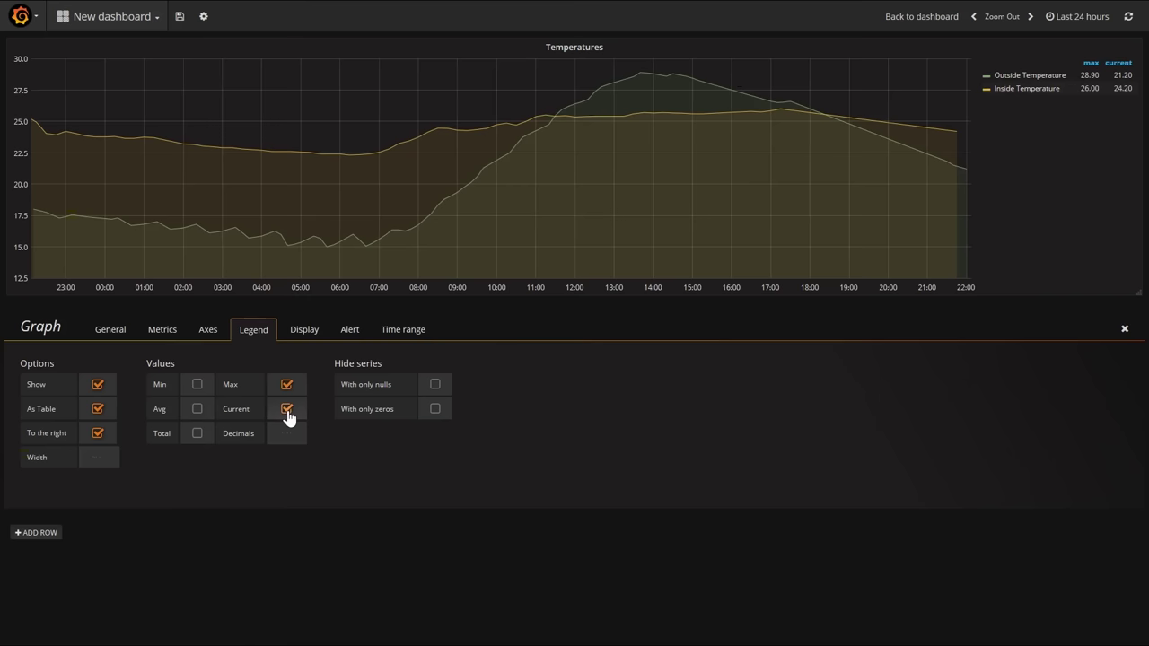
left_click(1124, 329)
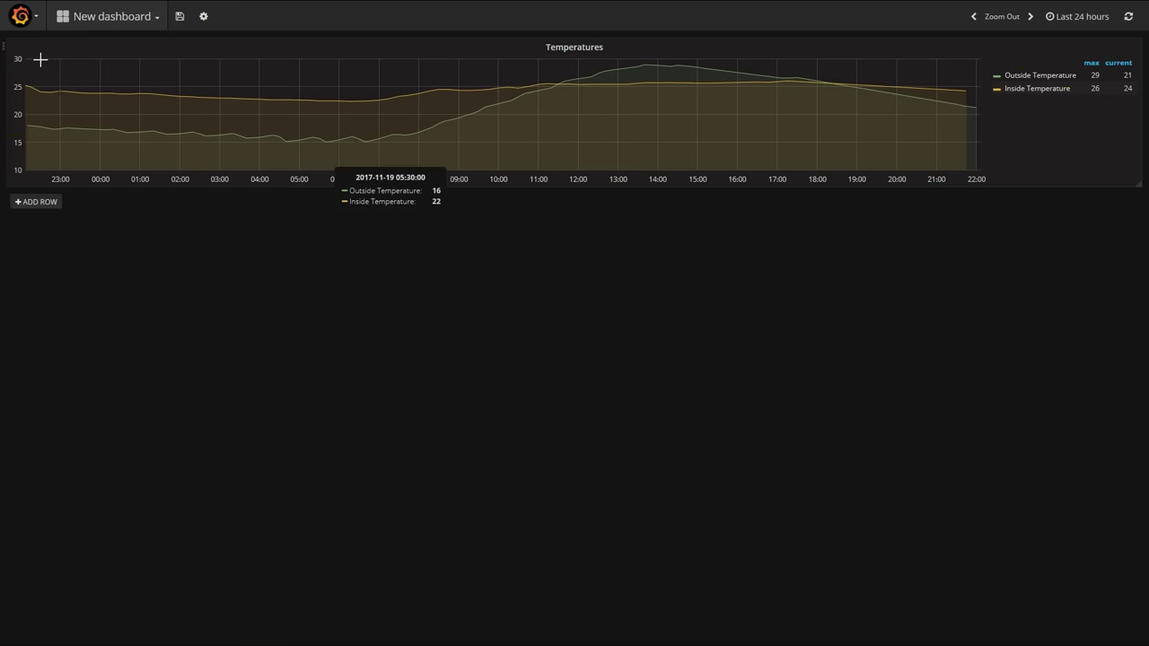
Add a new Graph panel beside Temperatures in the row and open it for editing.
left_click(3, 45)
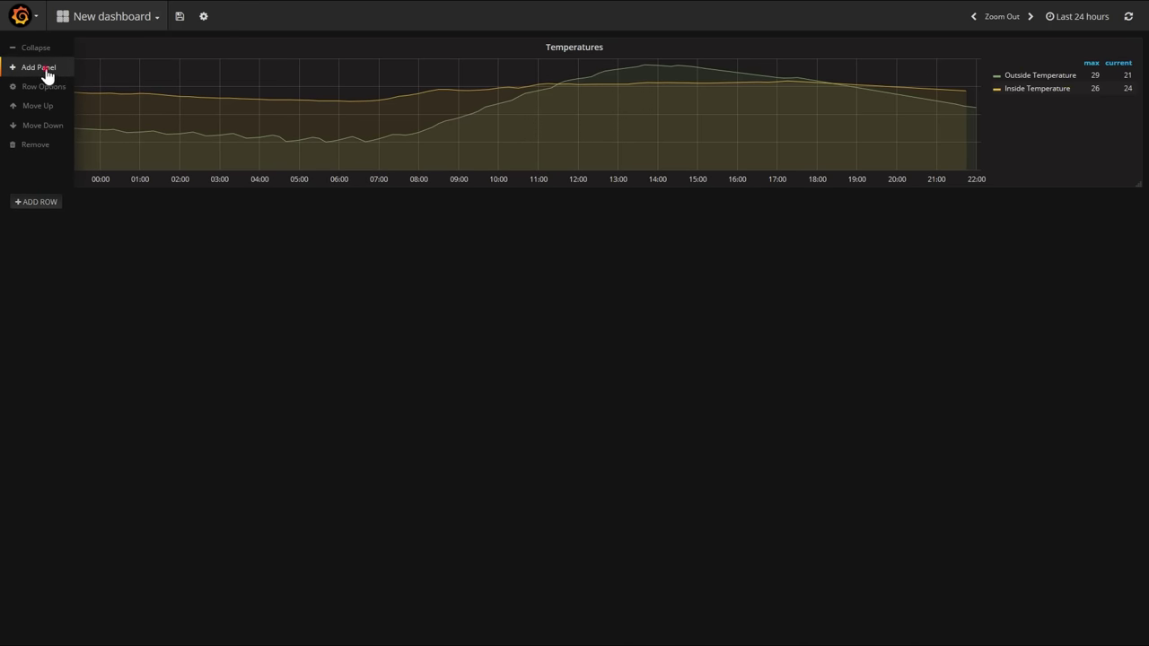
left_click(45, 70)
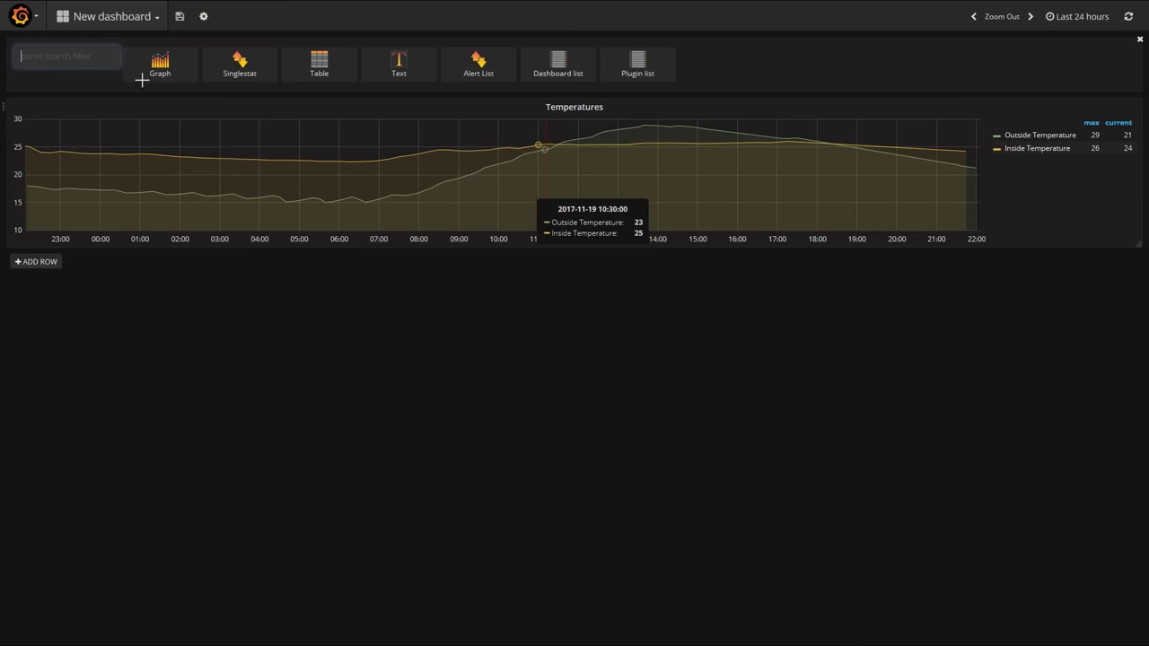
left_click_drag(167, 74, 1060, 193)
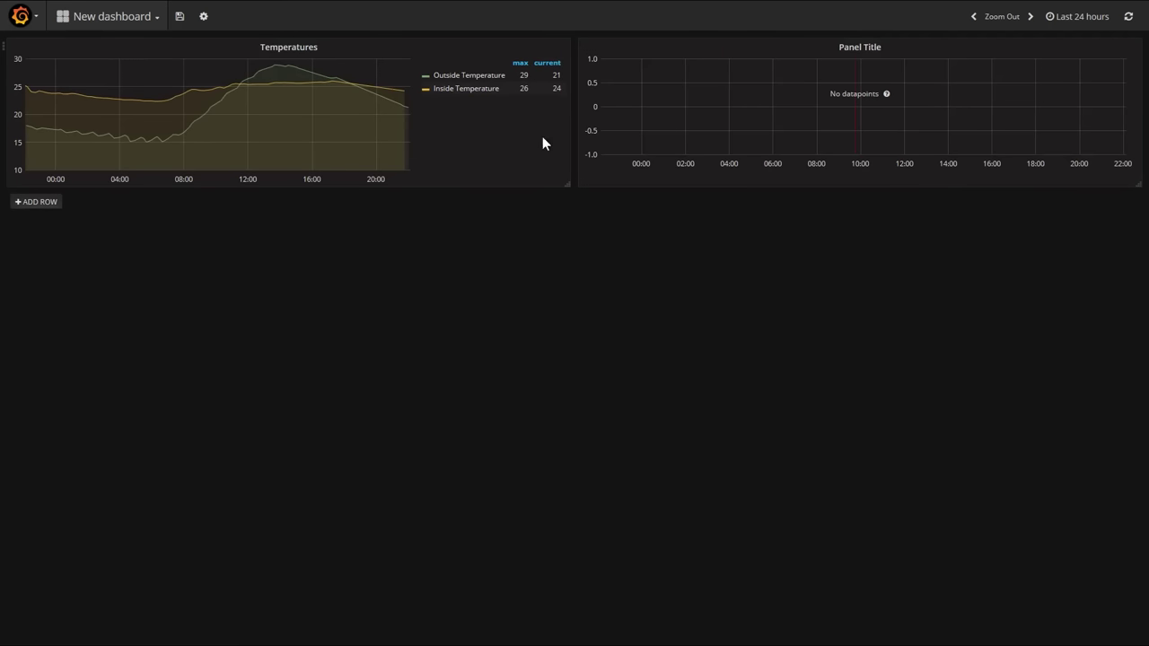
left_click(865, 49)
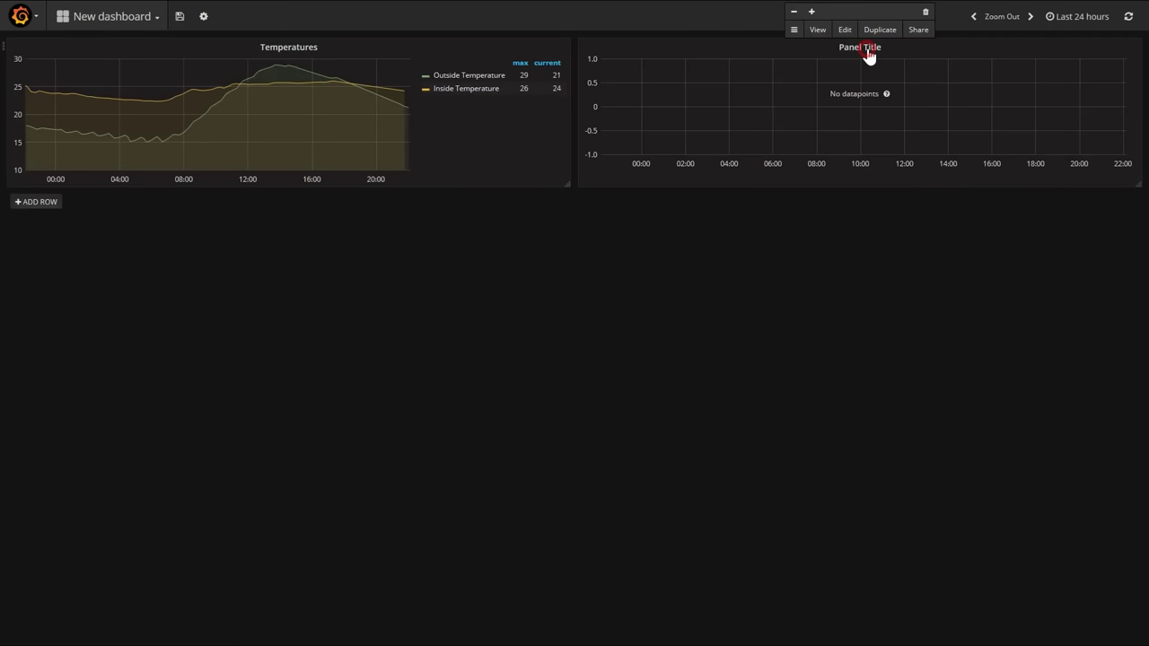
left_click(845, 31)
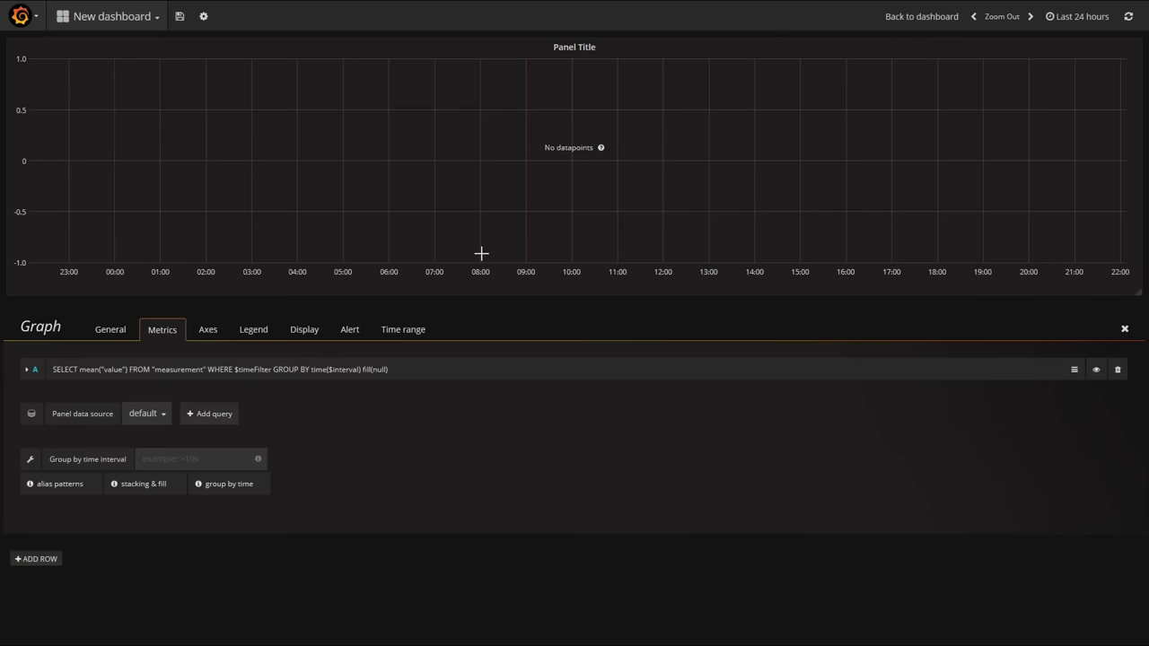
Query the lux measurement for entity_id living_light_199, grouped into 15m intervals.
left_click(29, 371)
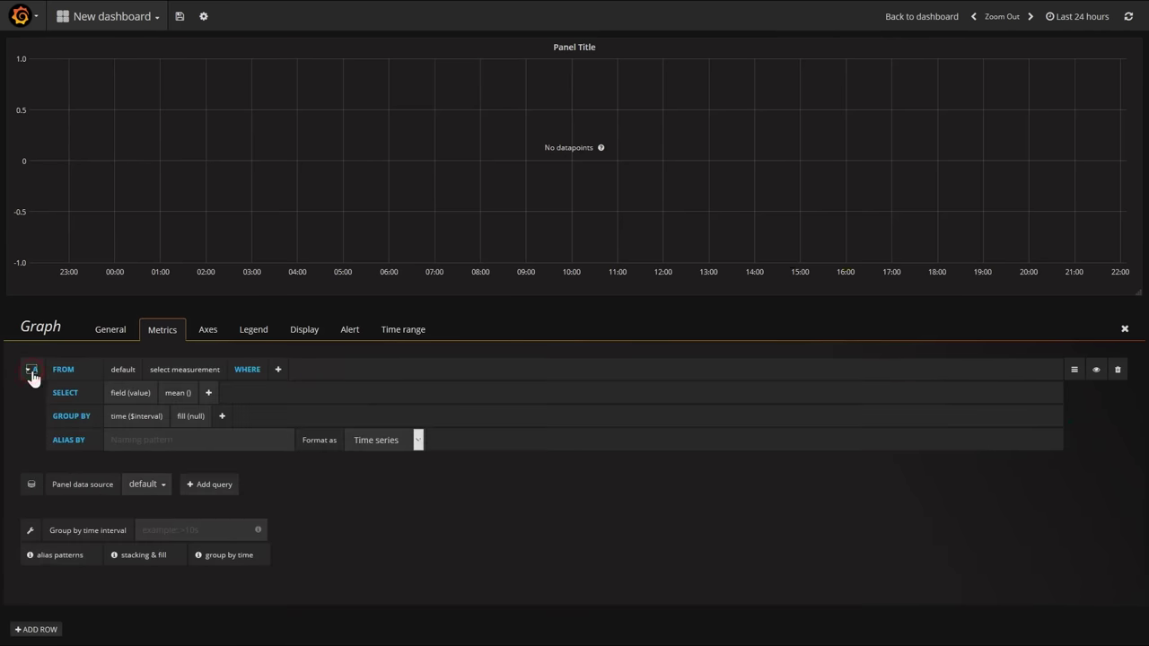
left_click(178, 375)
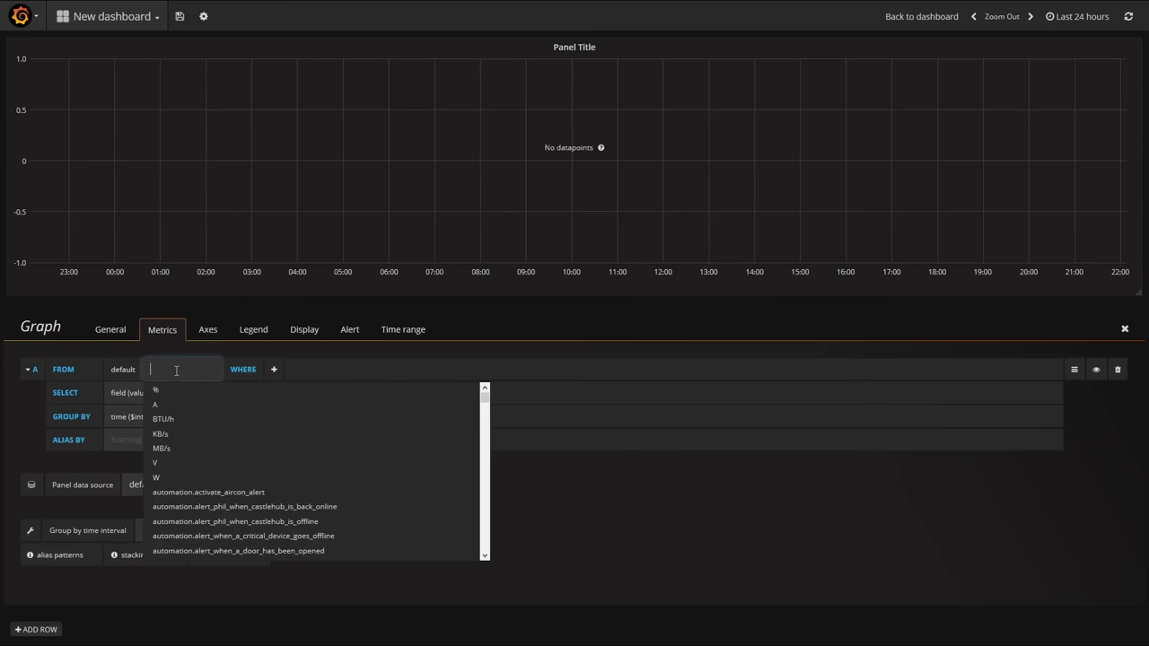
type("lux")
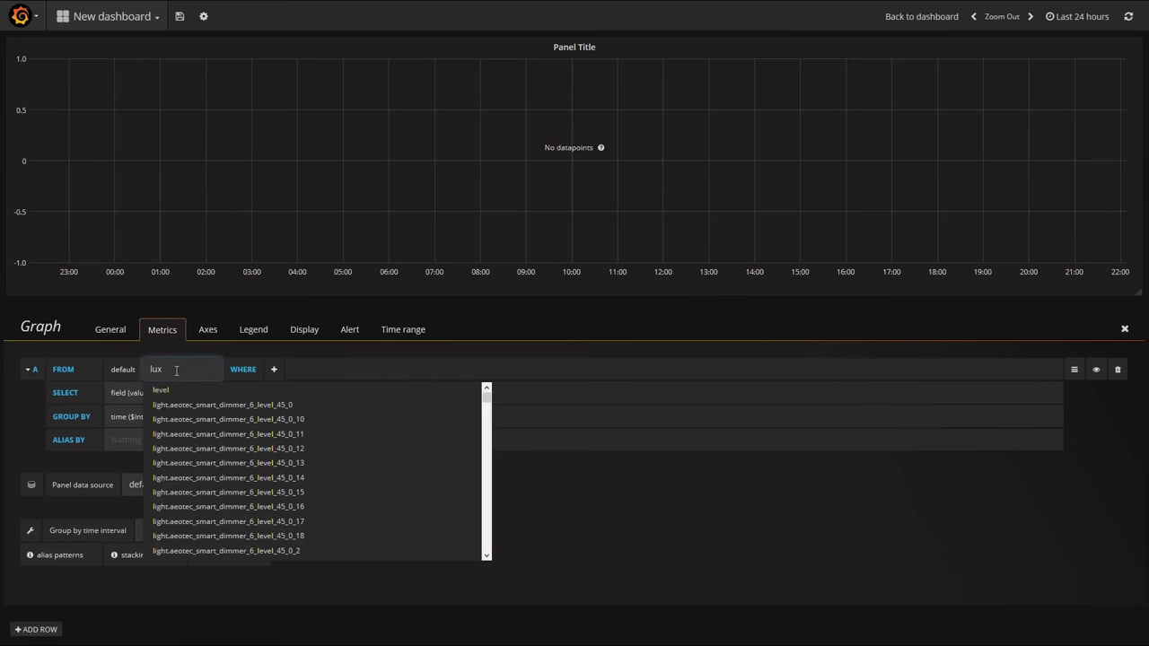
left_click(170, 393)
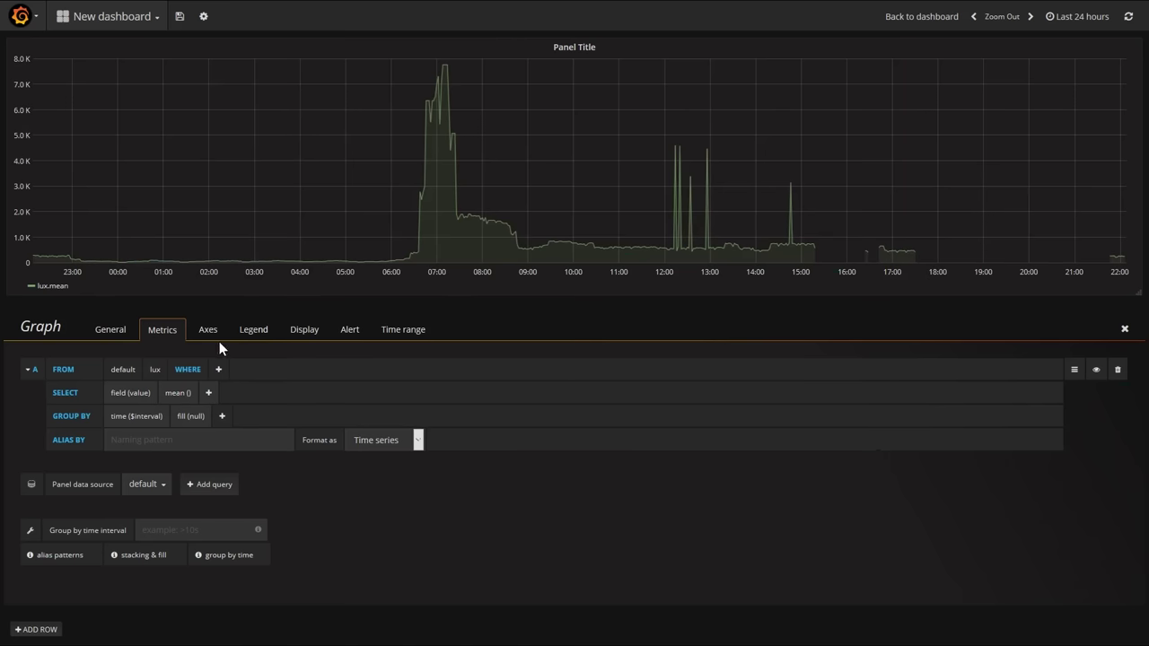
left_click(216, 370)
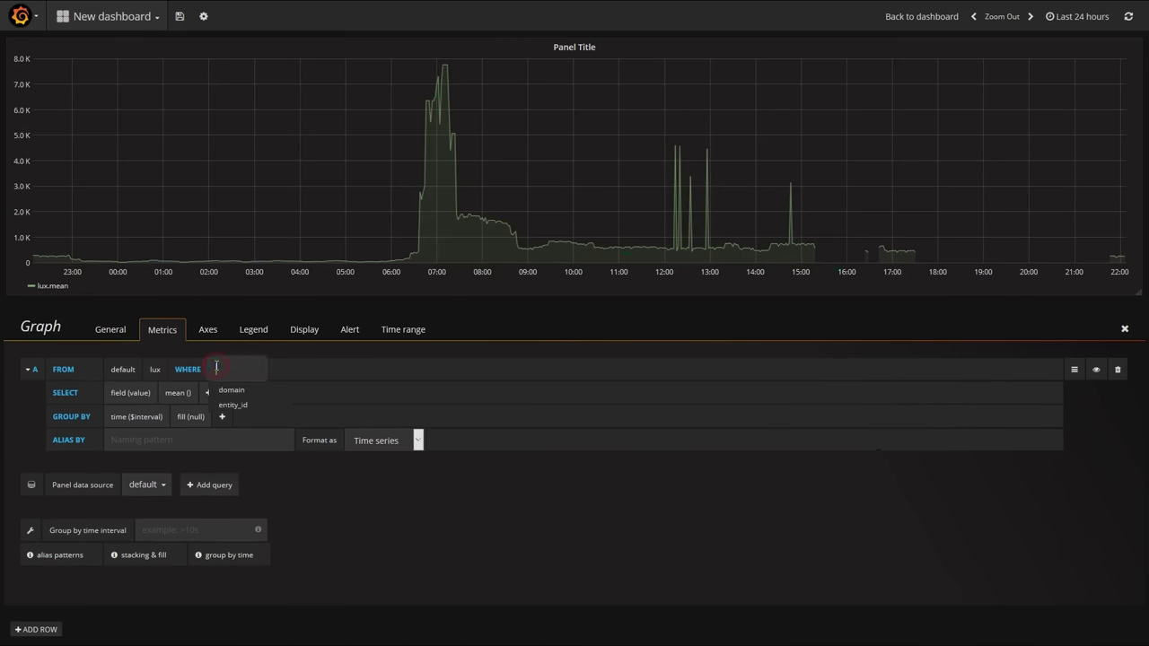
left_click(229, 403)
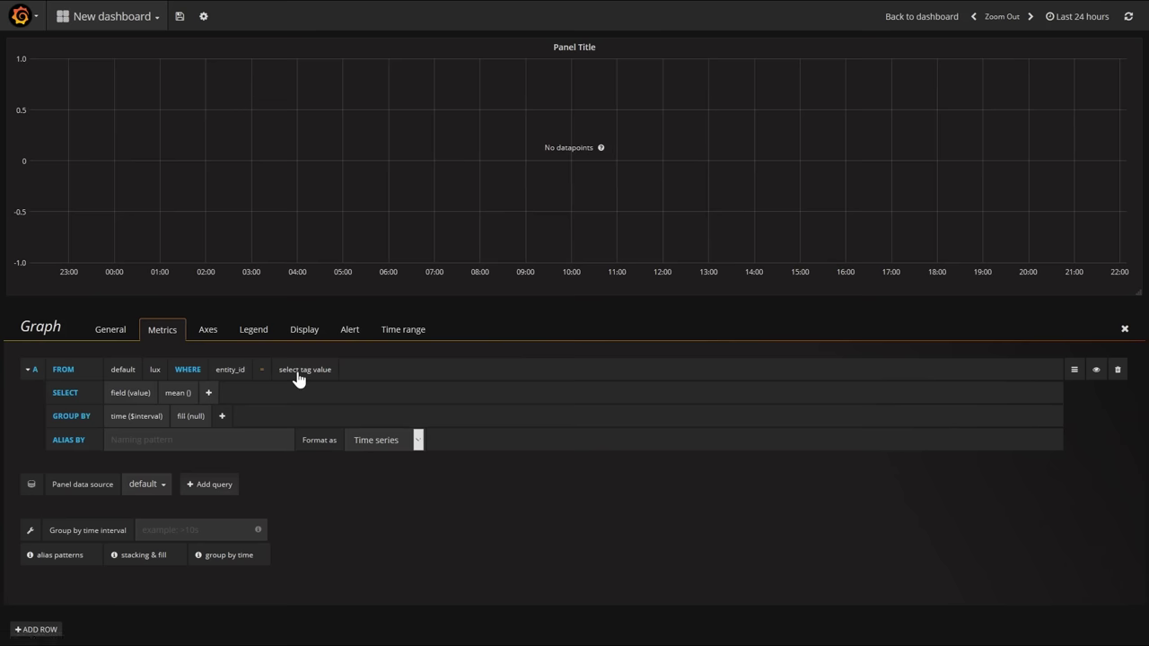
left_click(297, 370)
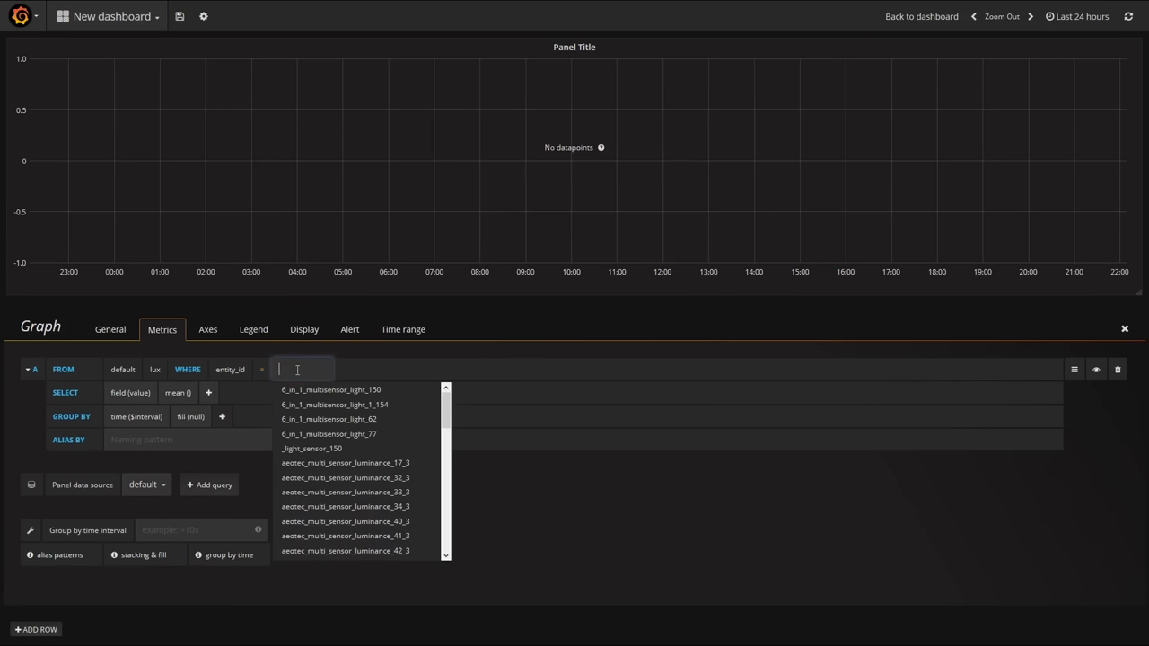
type("liv")
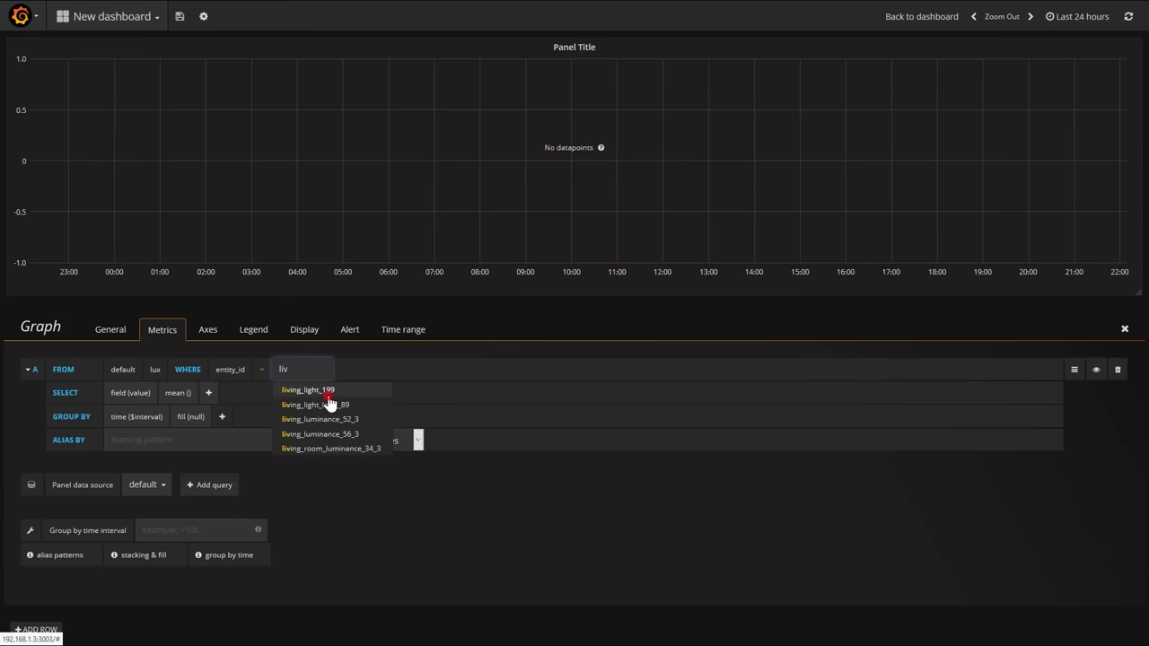
left_click(328, 395)
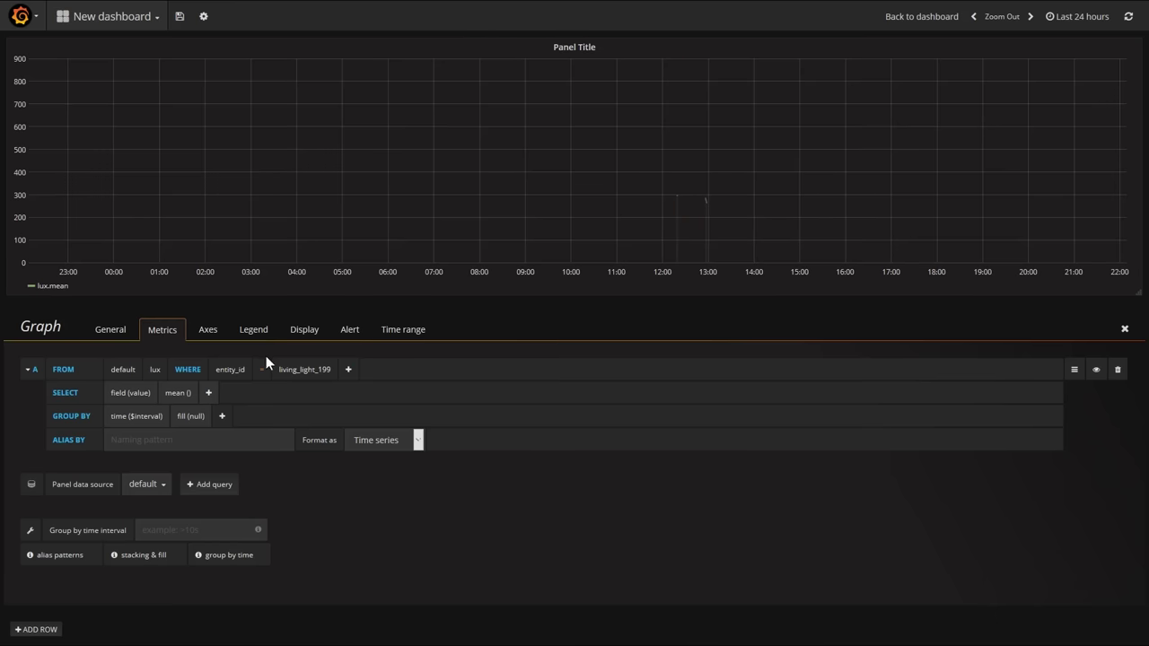
left_click(154, 420)
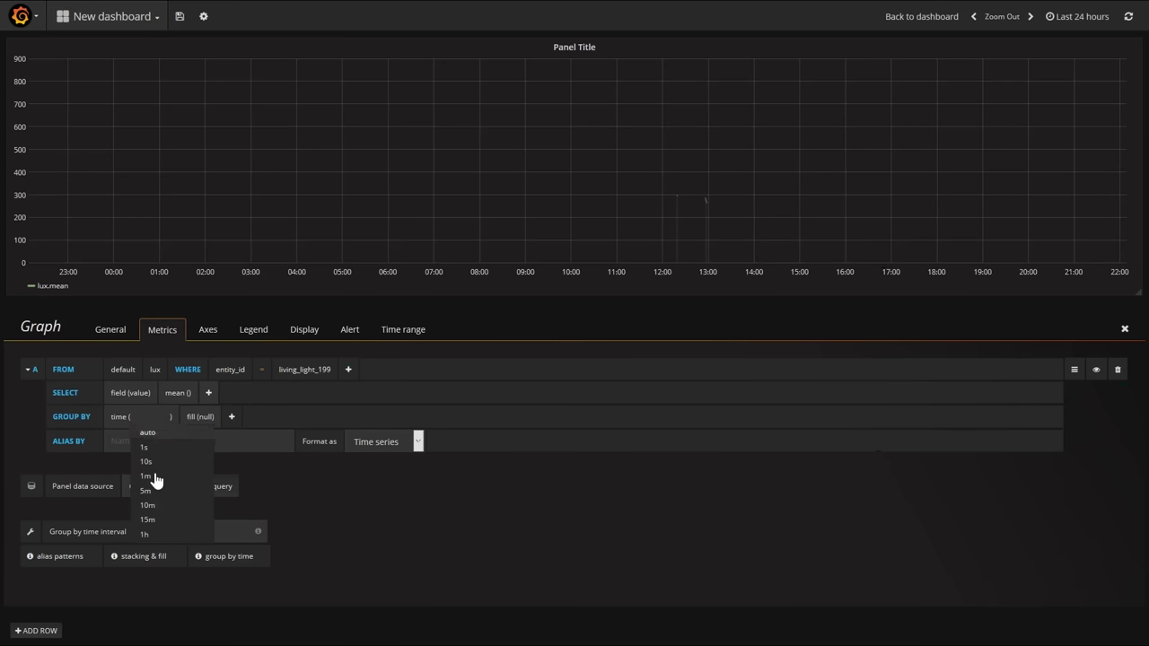
left_click(161, 521)
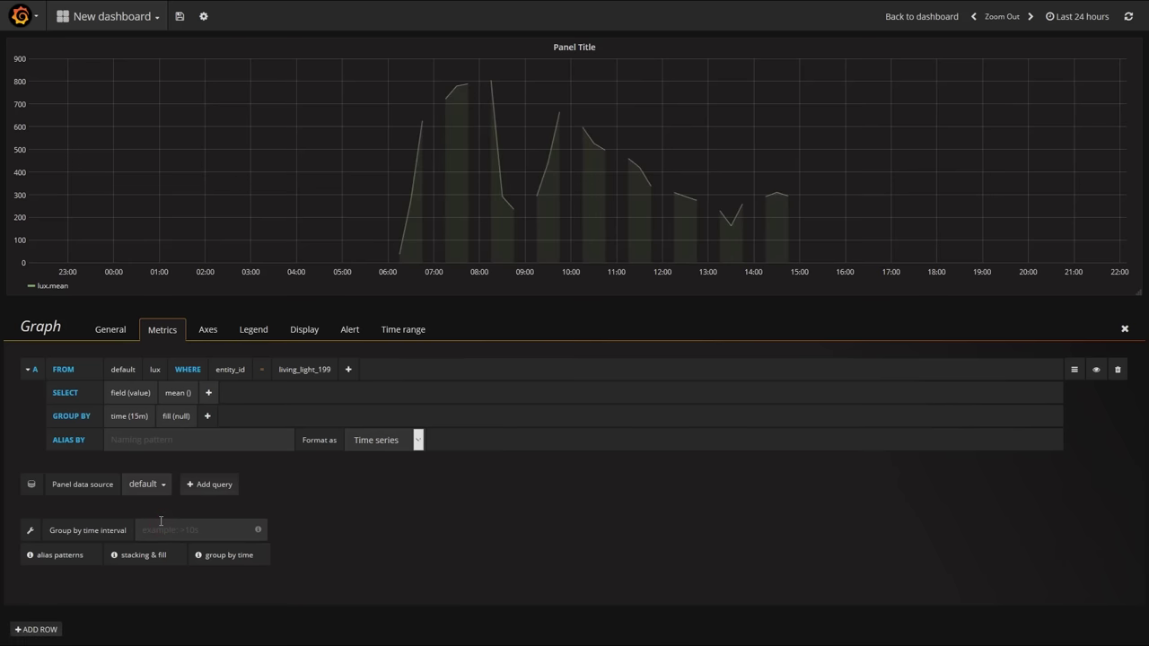
Set the lux graph's Null value display option to connected.
left_click(302, 333)
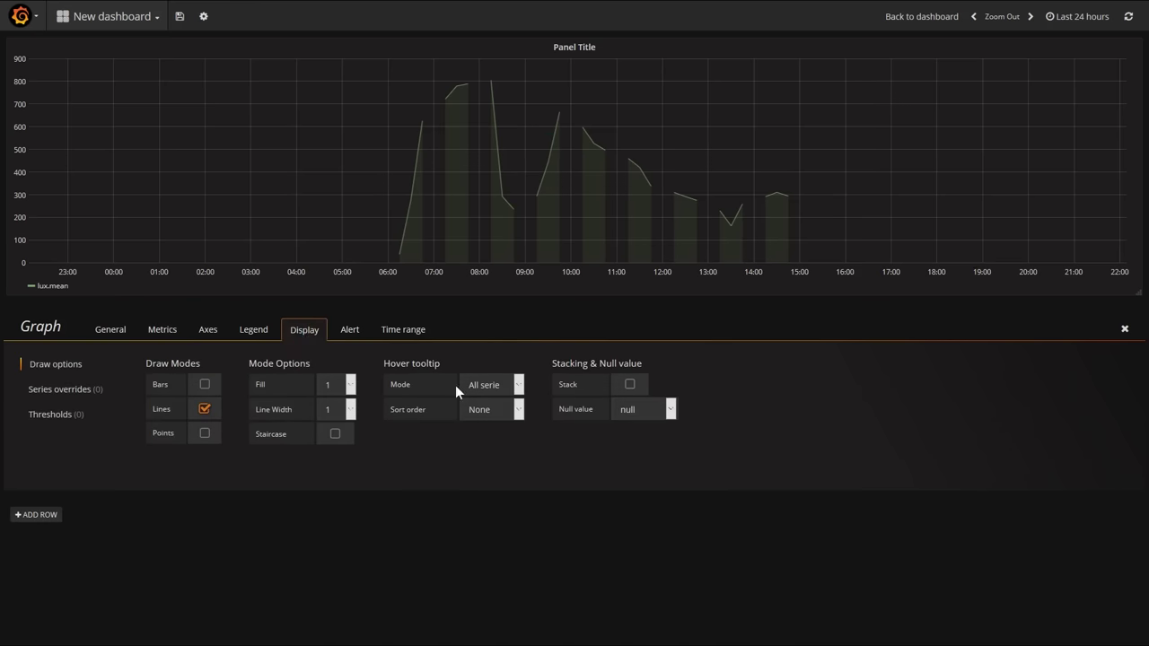
left_click(668, 416)
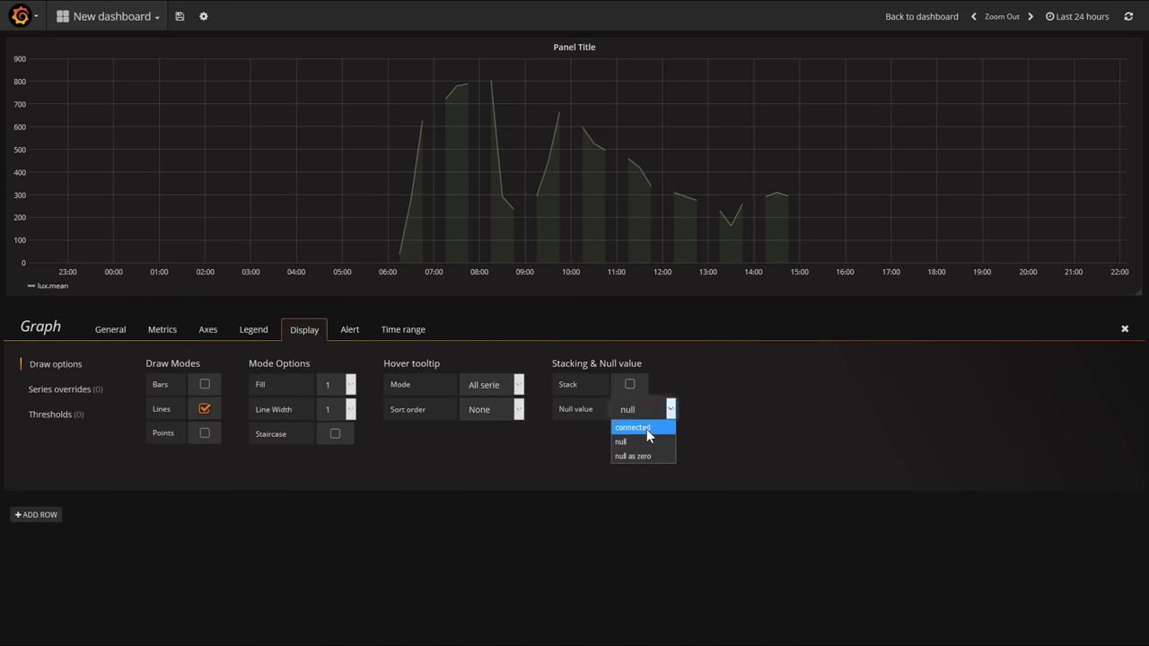
left_click(647, 428)
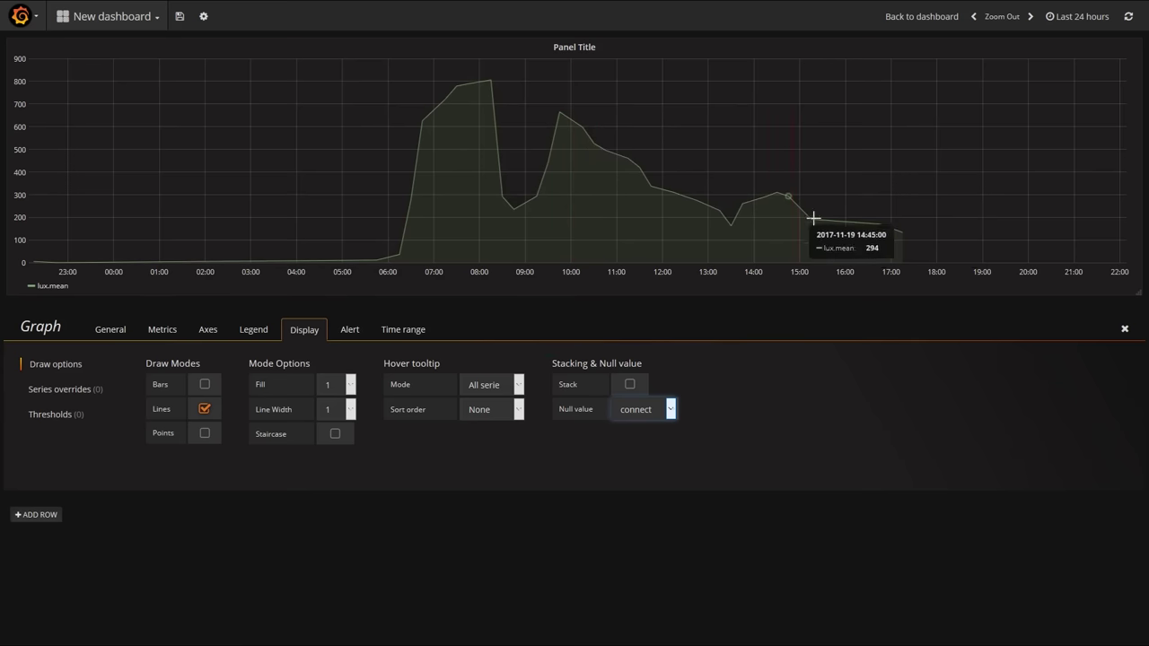
left_click(171, 337)
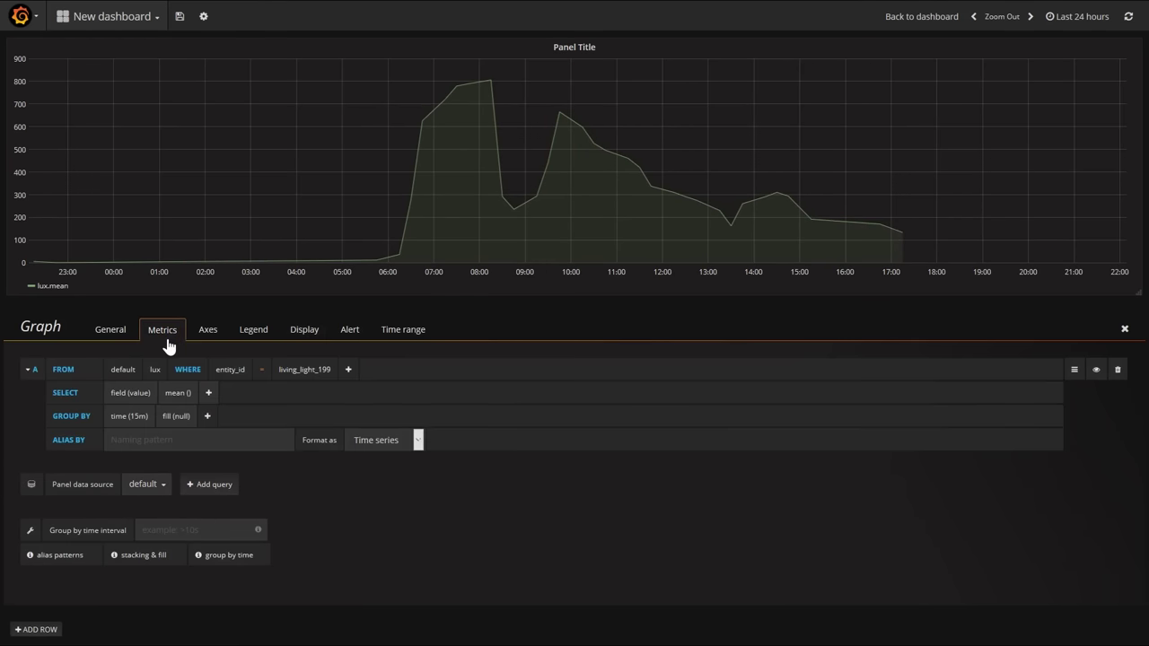
Add query B on lux filtered to entity_id bedroom_light_111.
left_click(211, 486)
left_click(168, 463)
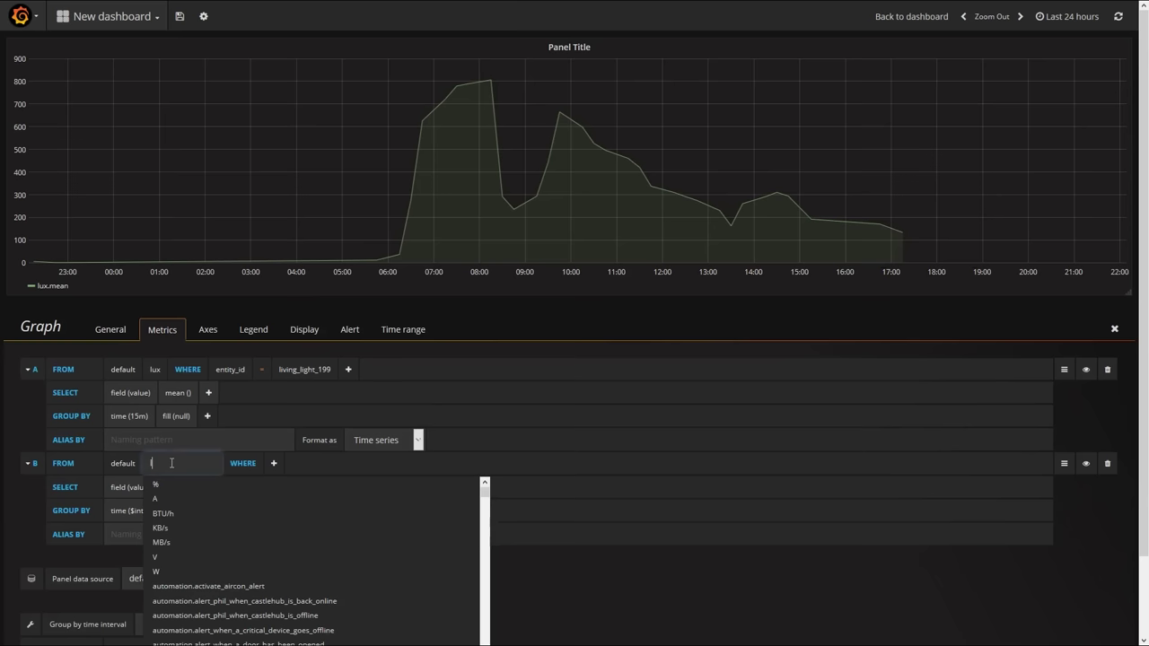
type("lux")
left_click(158, 484)
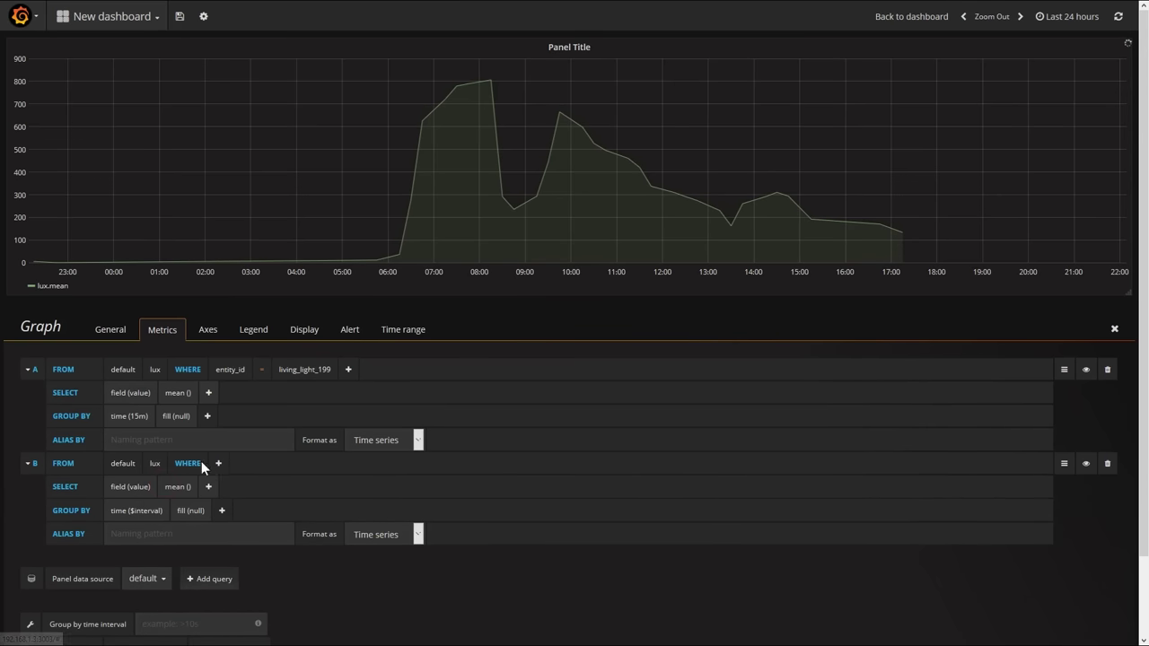
left_click(218, 465)
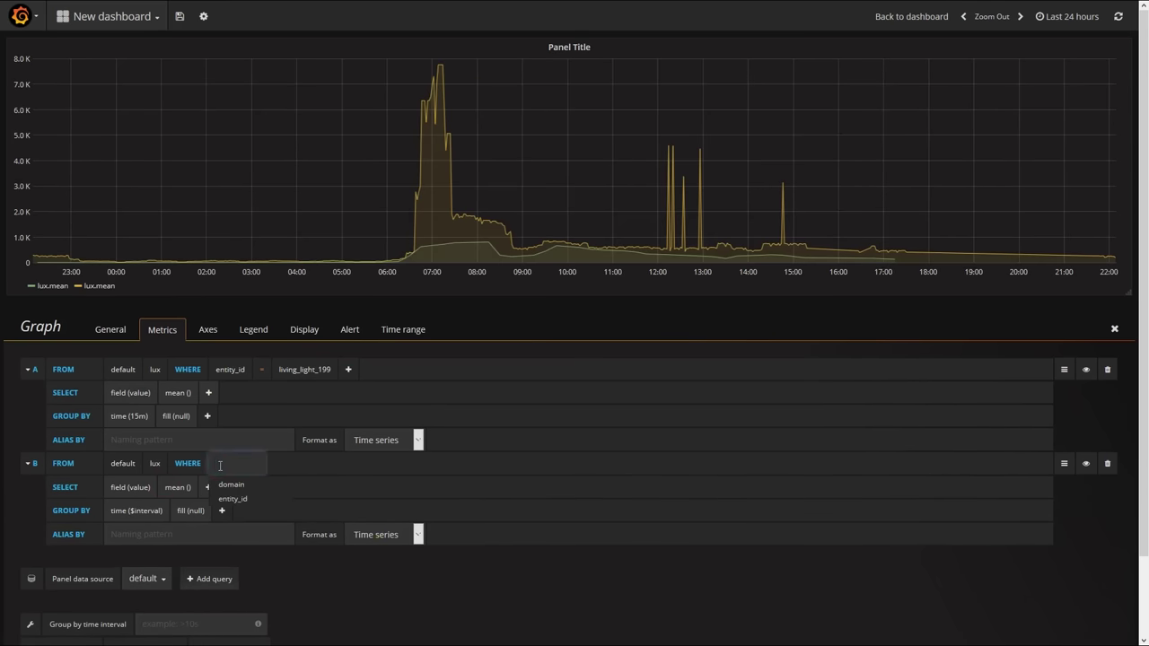
left_click(270, 498)
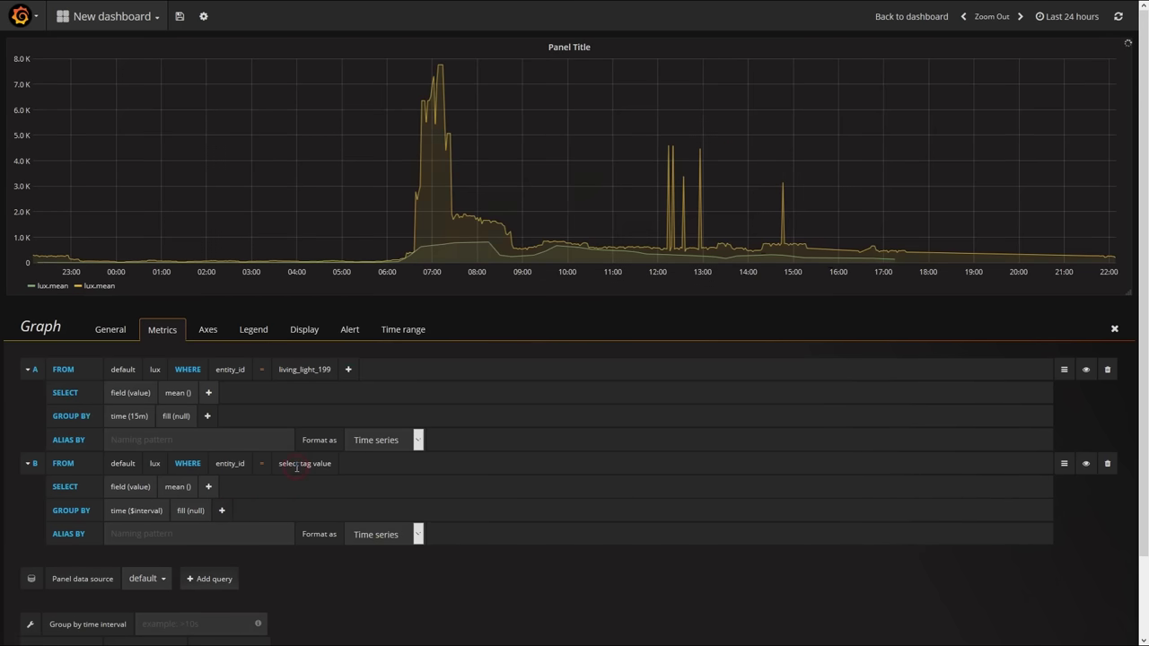
left_click(297, 465)
type("bed")
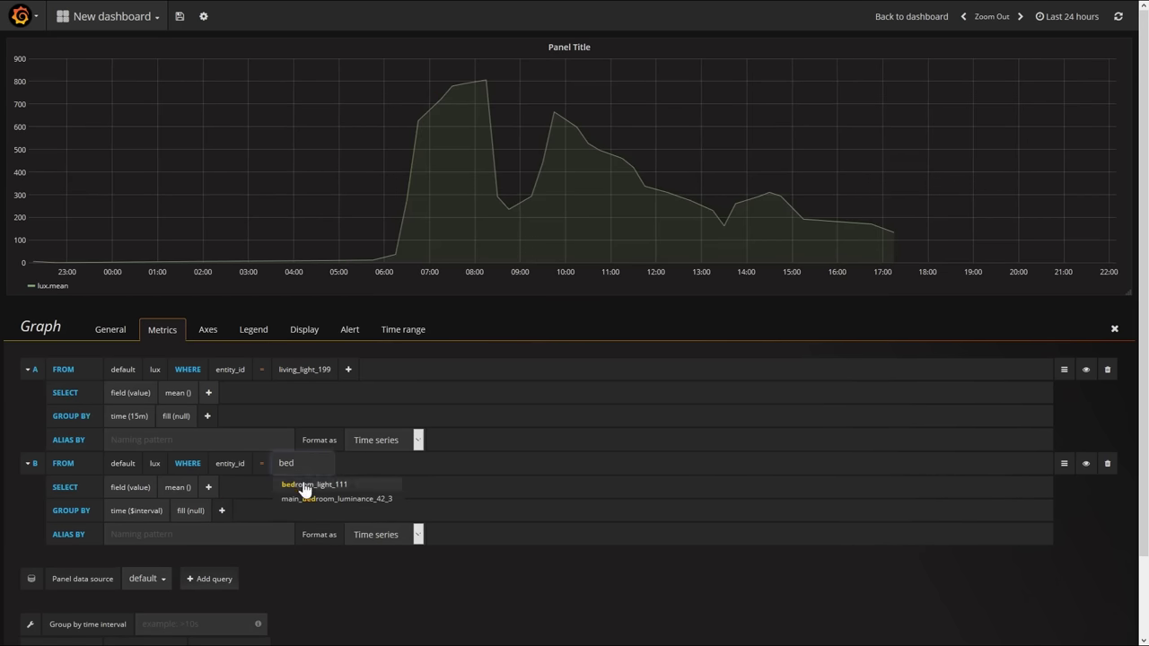
left_click(306, 487)
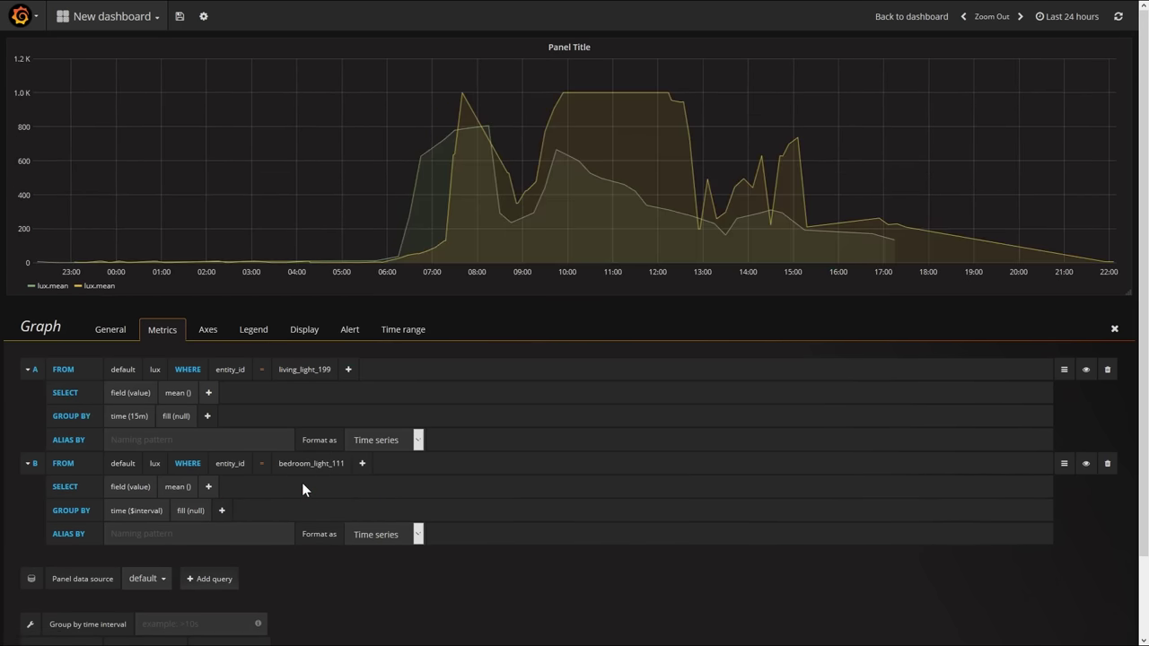
Group query B into 15m intervals and enter aliases 'Living Room' and 'Bedroom'.
left_click(146, 509)
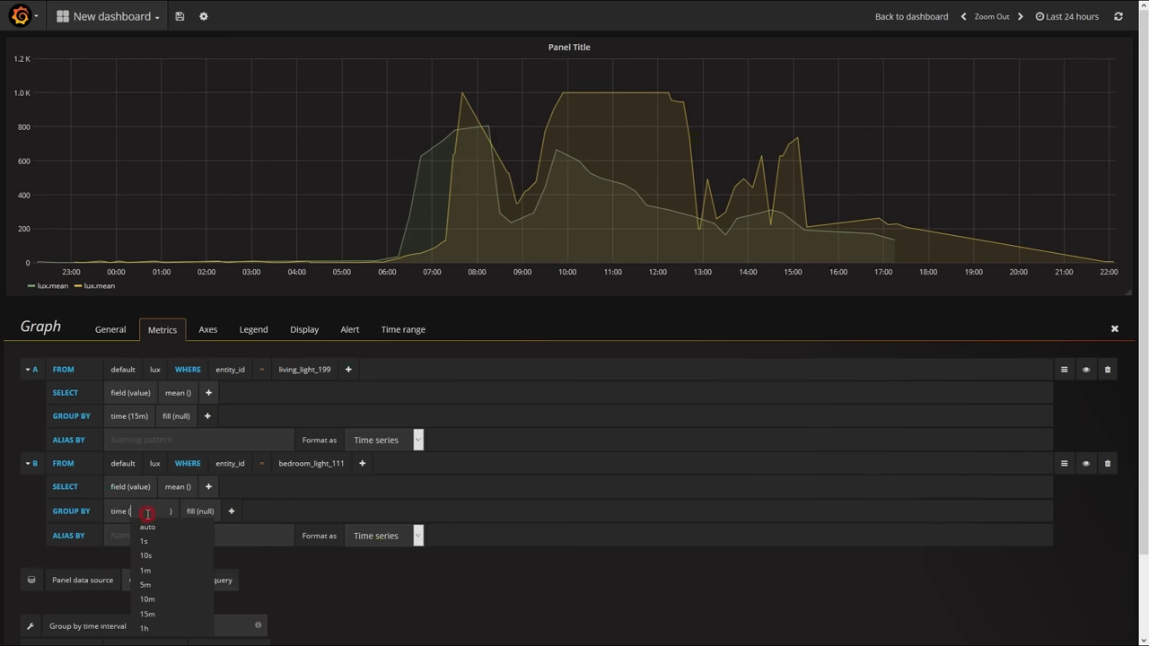
left_click(147, 614)
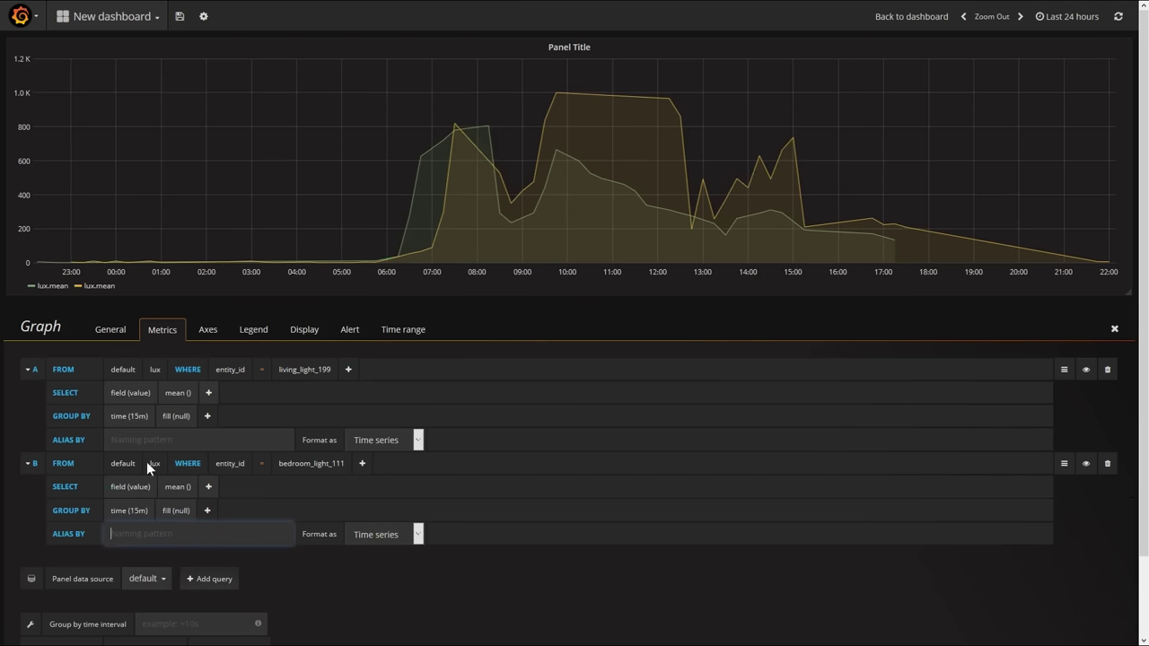
type("Living Room")
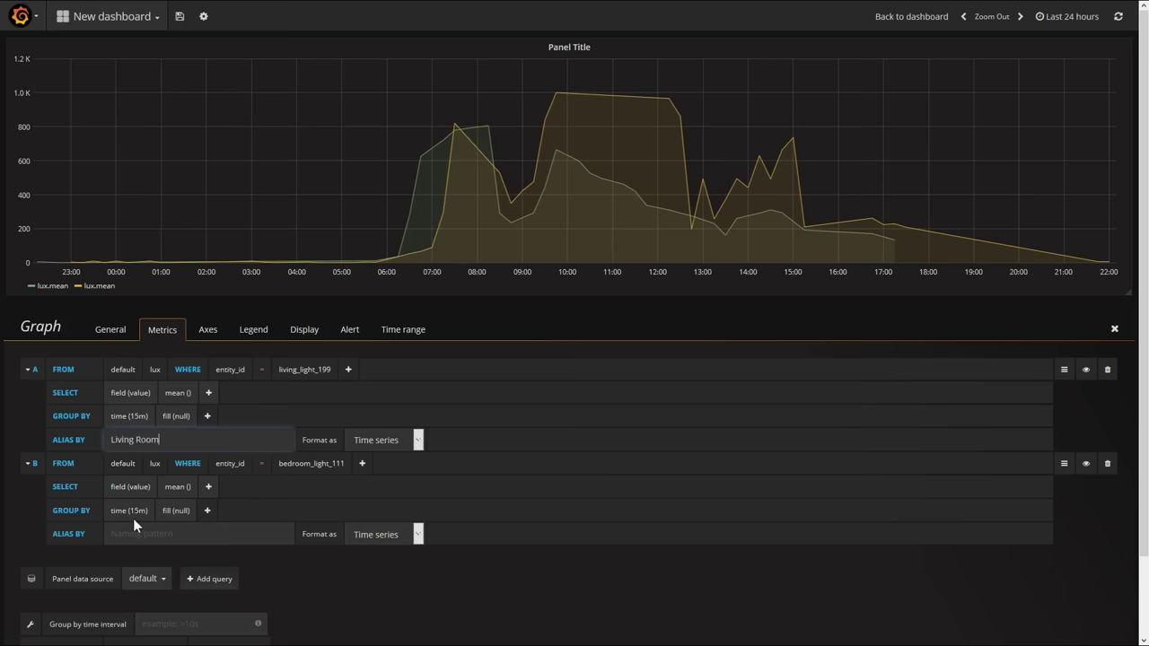
type("Bedroom")
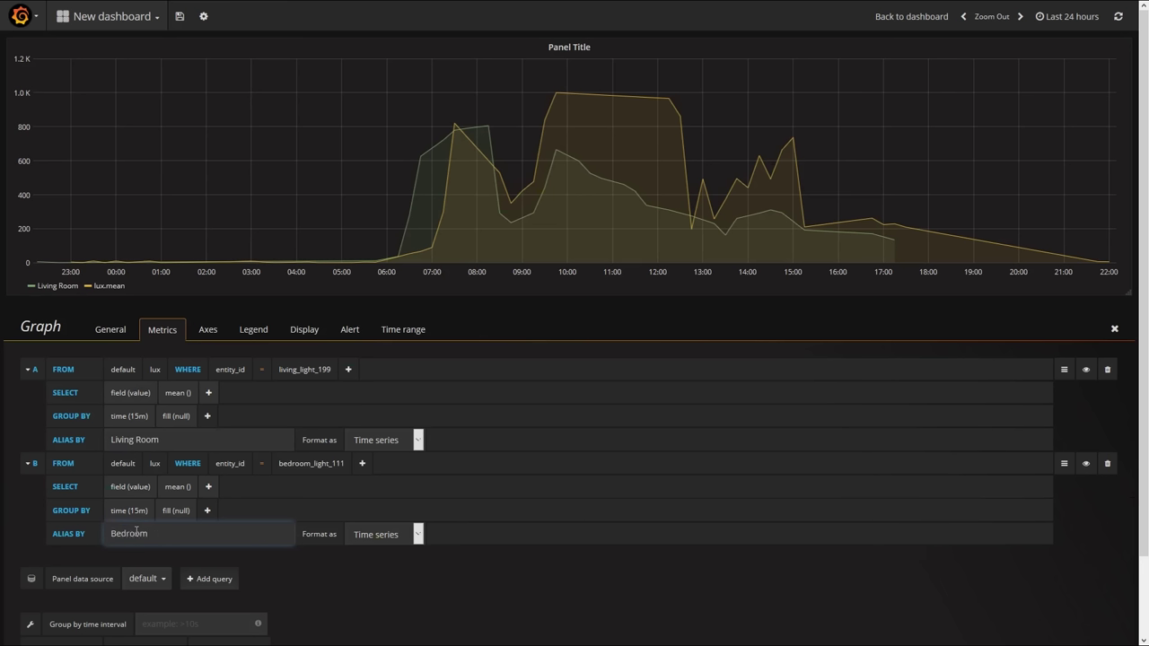
Make the light graph's legend a right-side table showing min, max and current values.
left_click(256, 334)
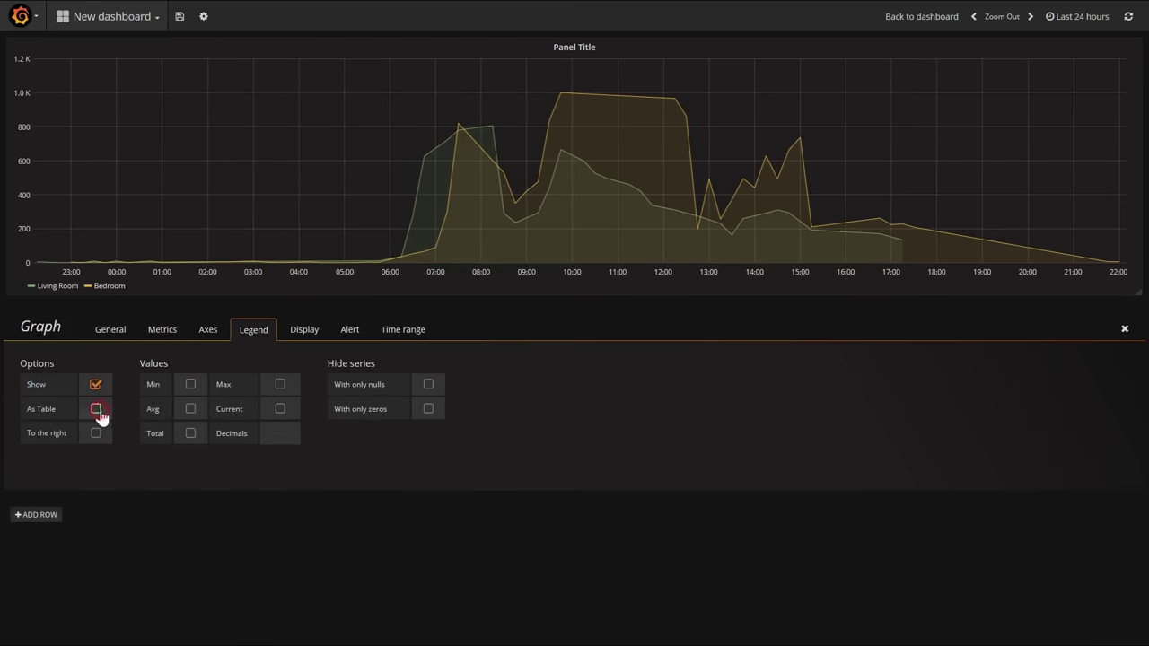
left_click(96, 409)
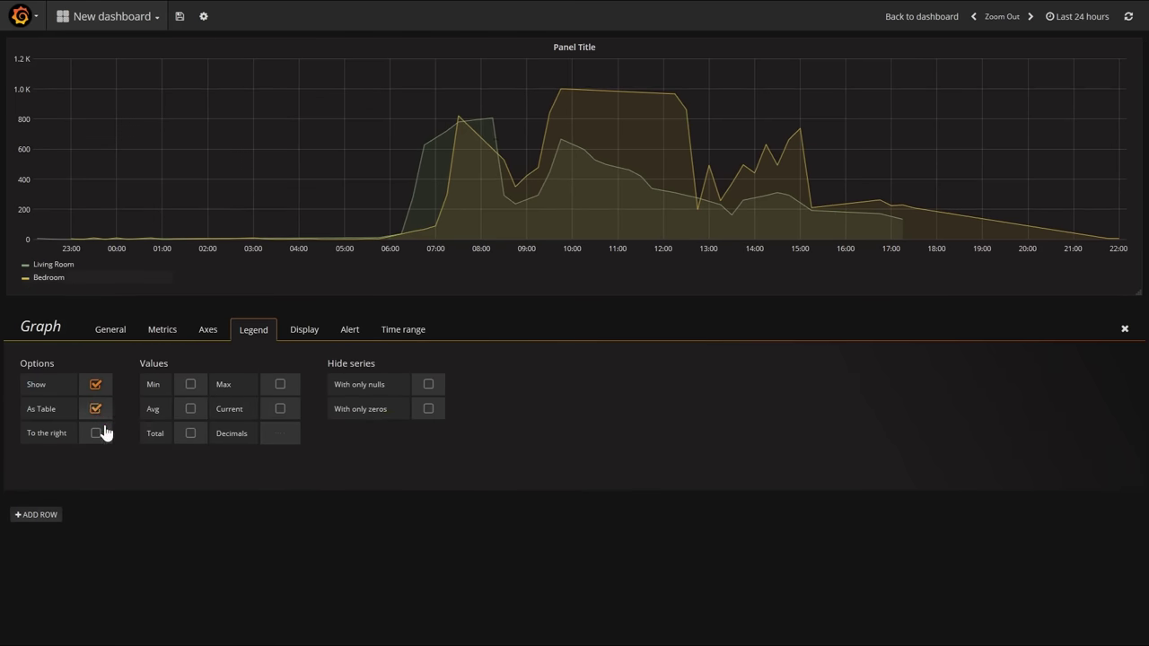
left_click(190, 386)
left_click(284, 391)
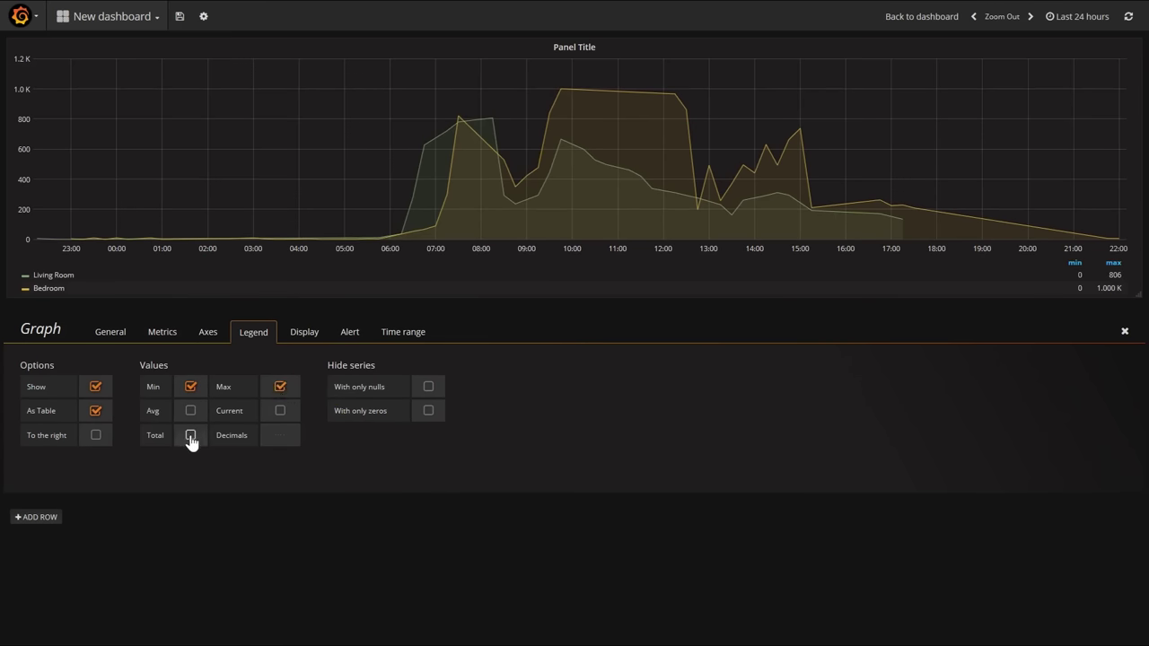
left_click(284, 413)
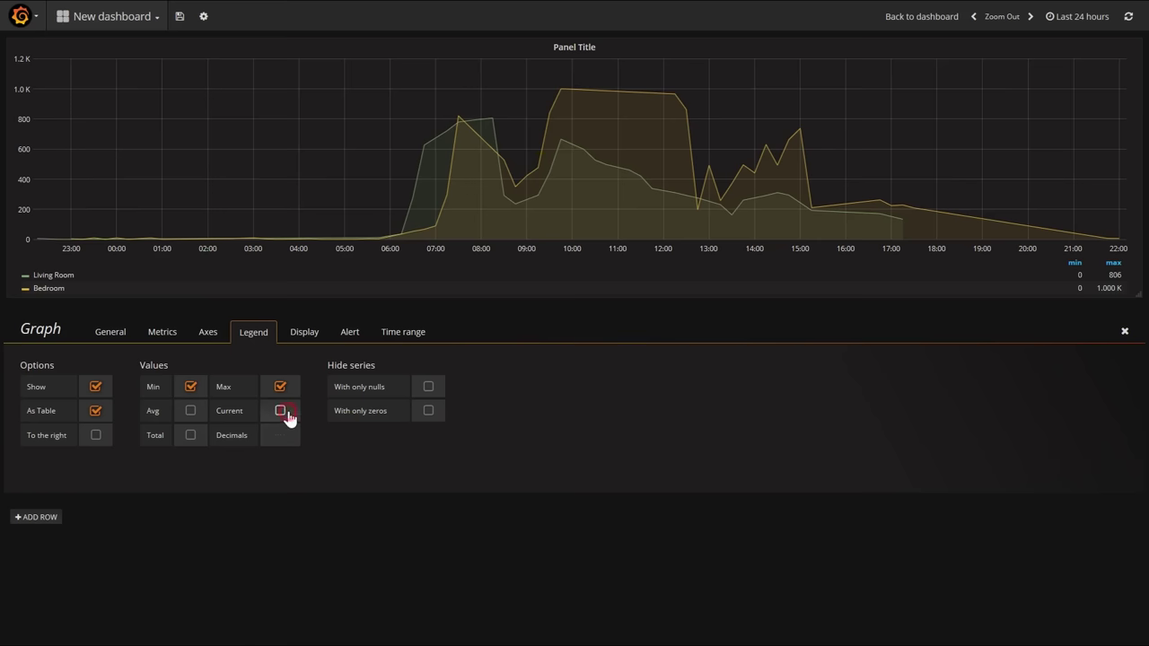
left_click(97, 435)
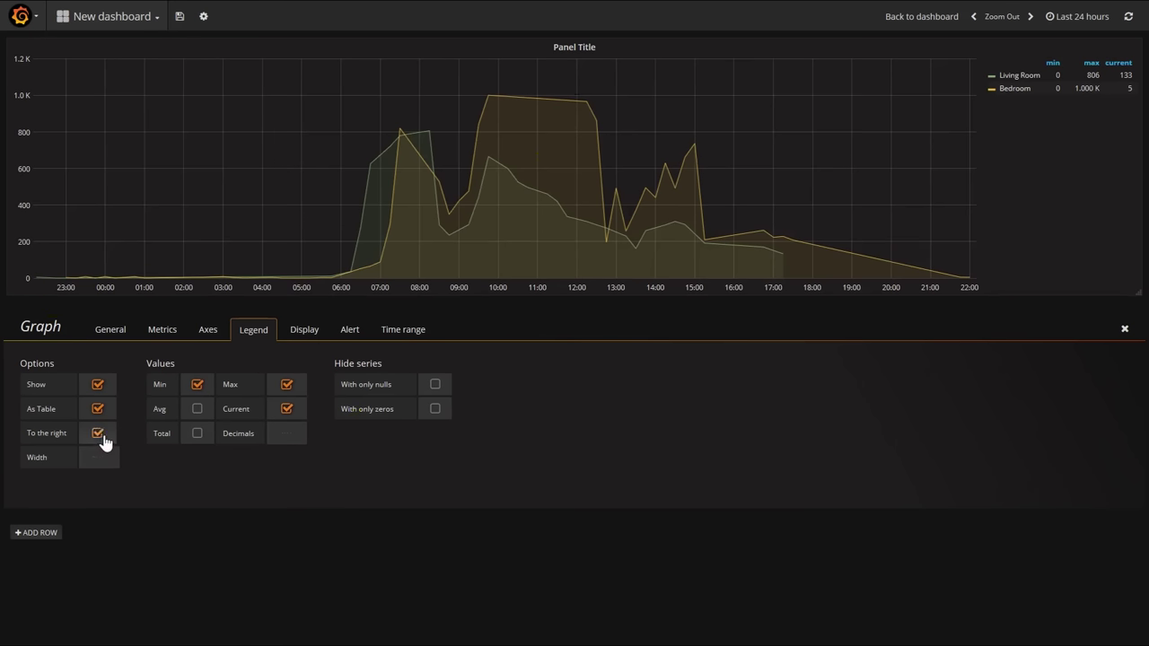
left_click(1125, 328)
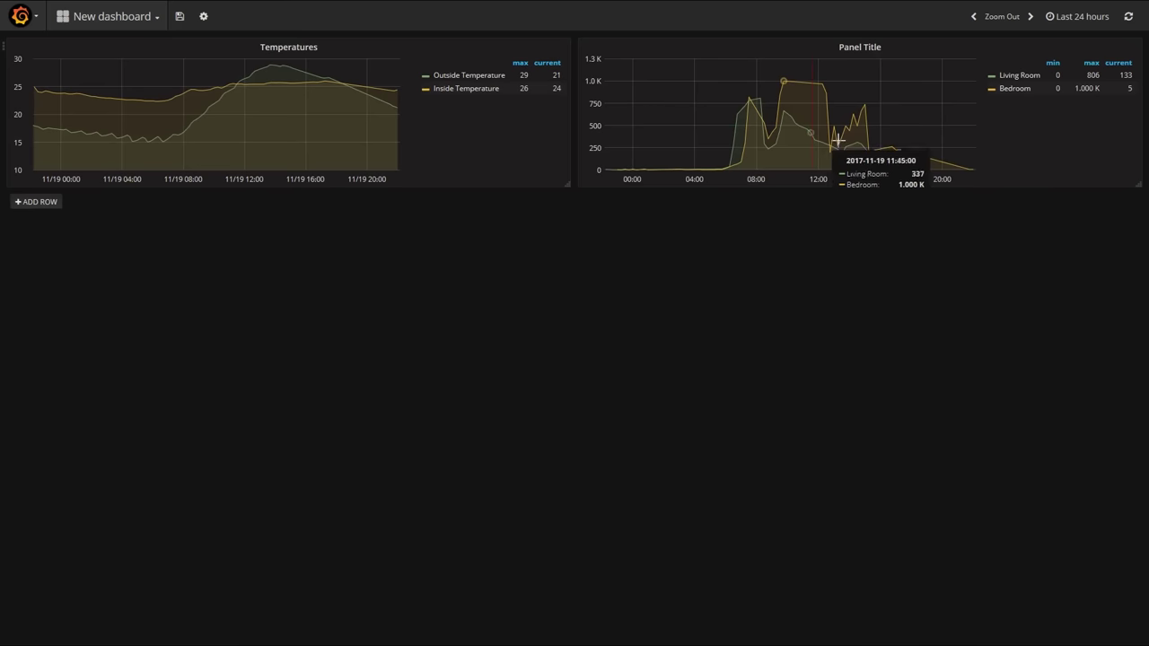
Retitle the lux graph panel from Panel Title to 'Light Levels'.
left_click(856, 50)
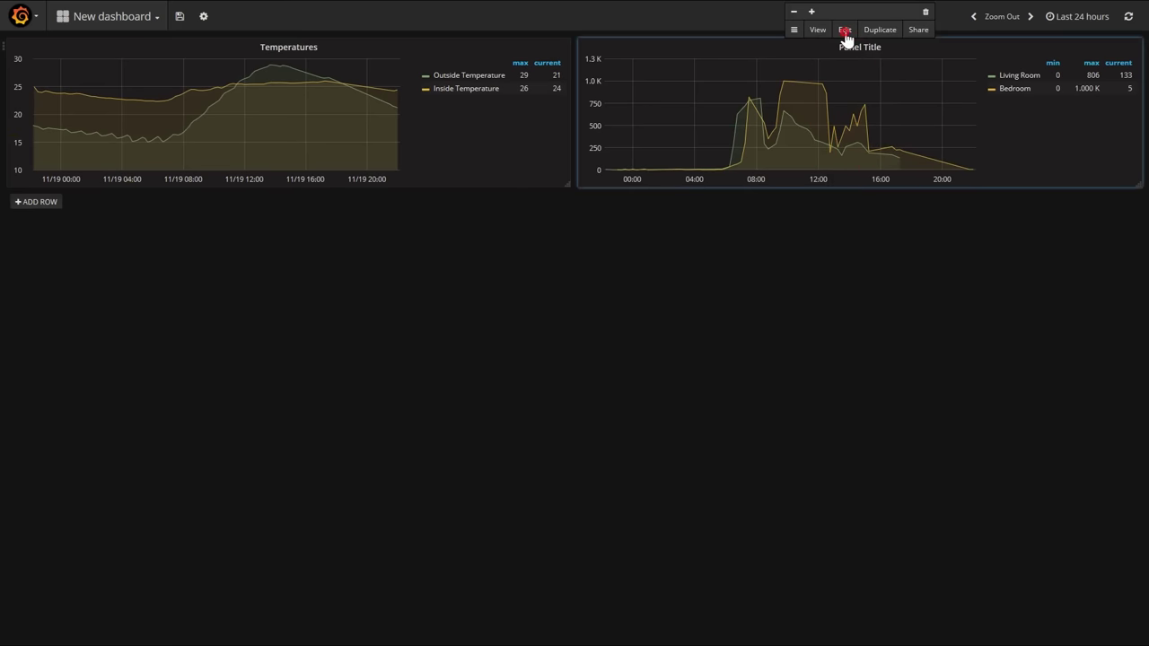
left_click(847, 30)
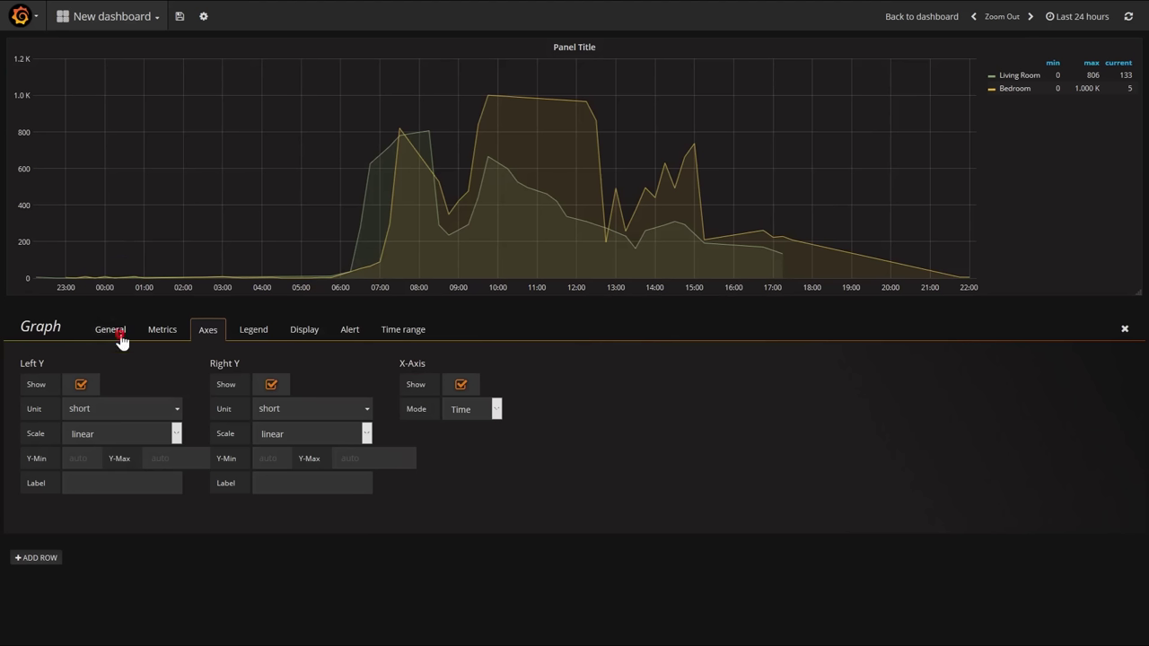
left_click(110, 329)
left_click_drag(134, 379, 51, 381)
type("Ligh")
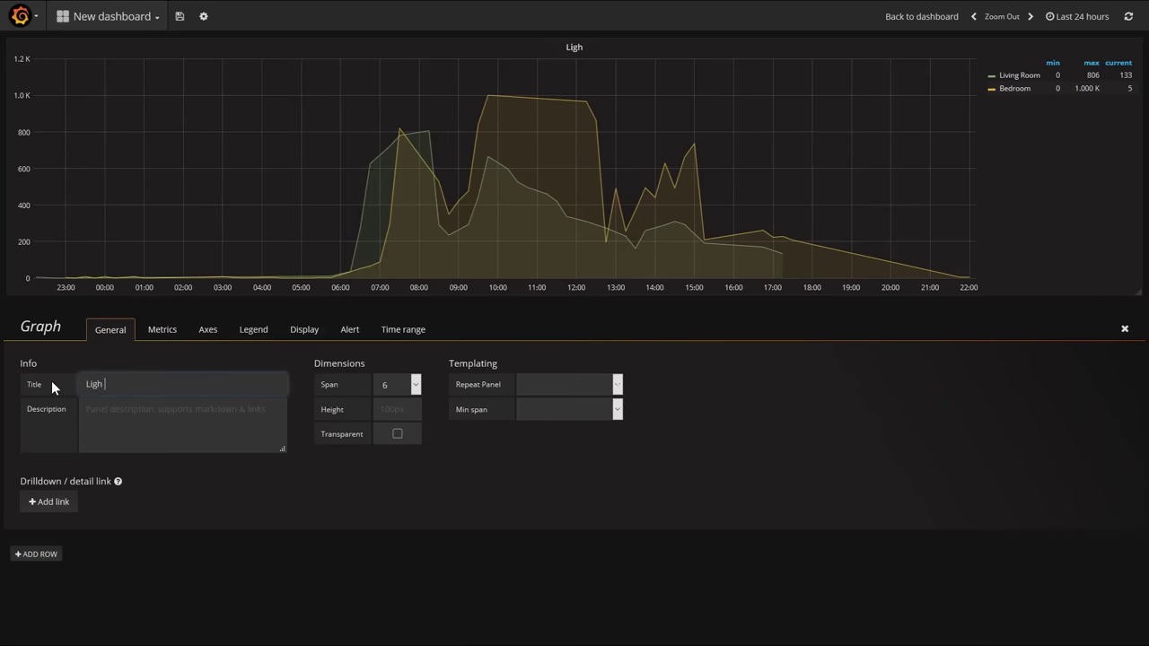
type("t Levels")
left_click(1124, 329)
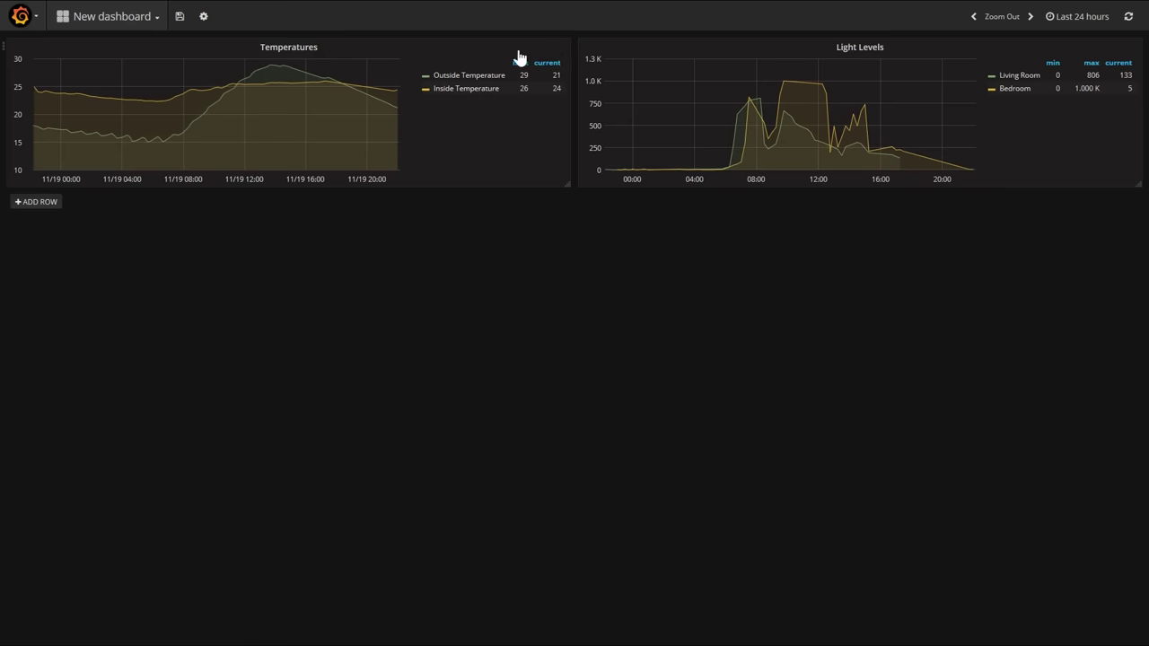
left_click(280, 50)
Set the Temperatures graph's left Y-axis unit to temperature > Celsius (°C).
left_click(273, 30)
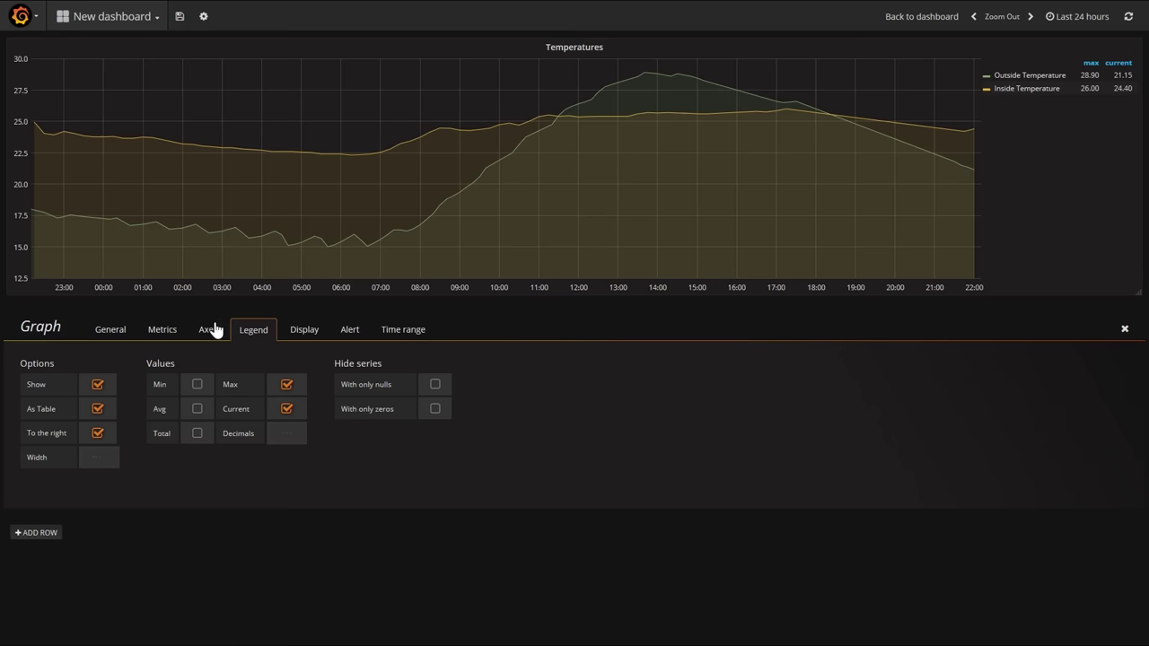
left_click(214, 330)
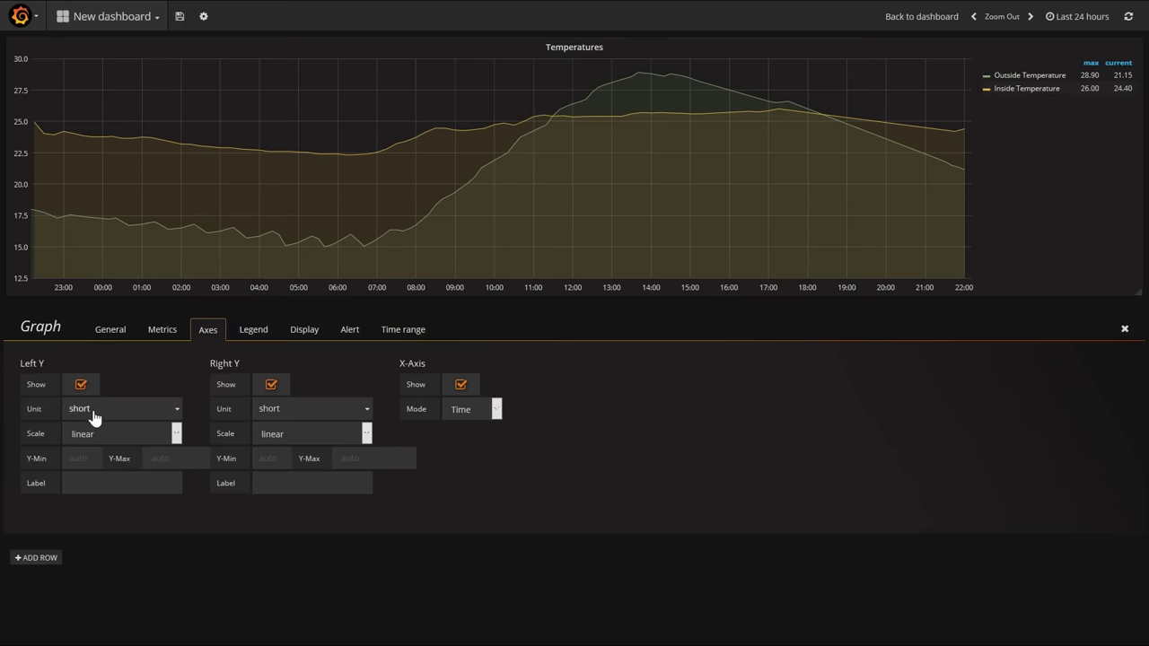
left_click(107, 411)
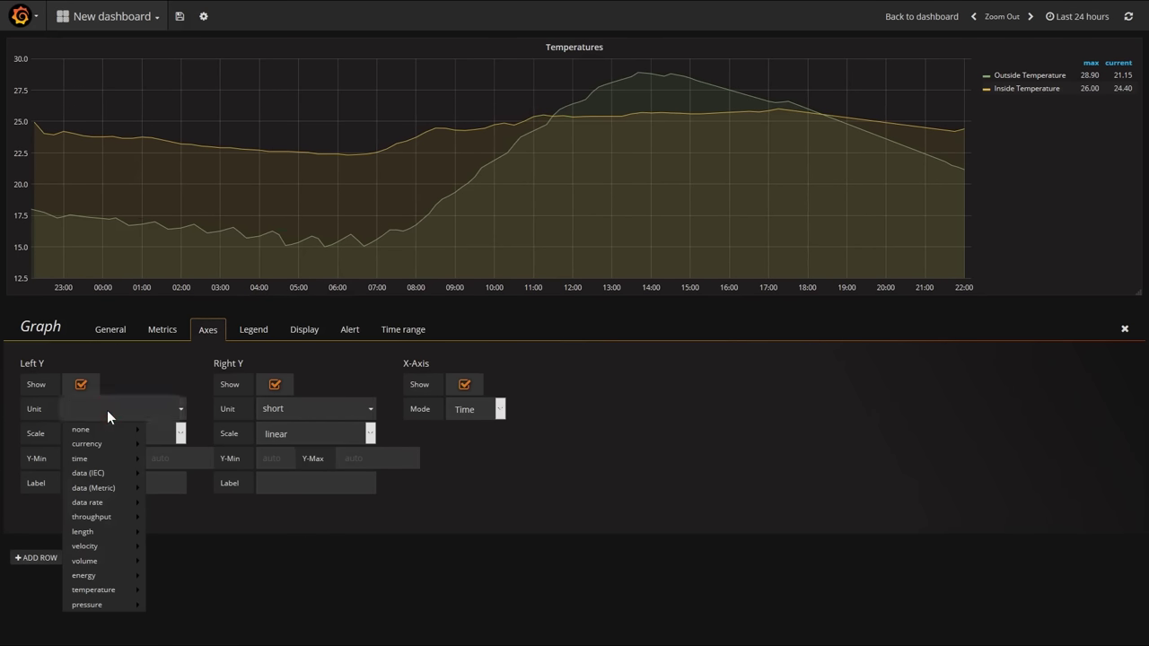
mouse_move(107, 590)
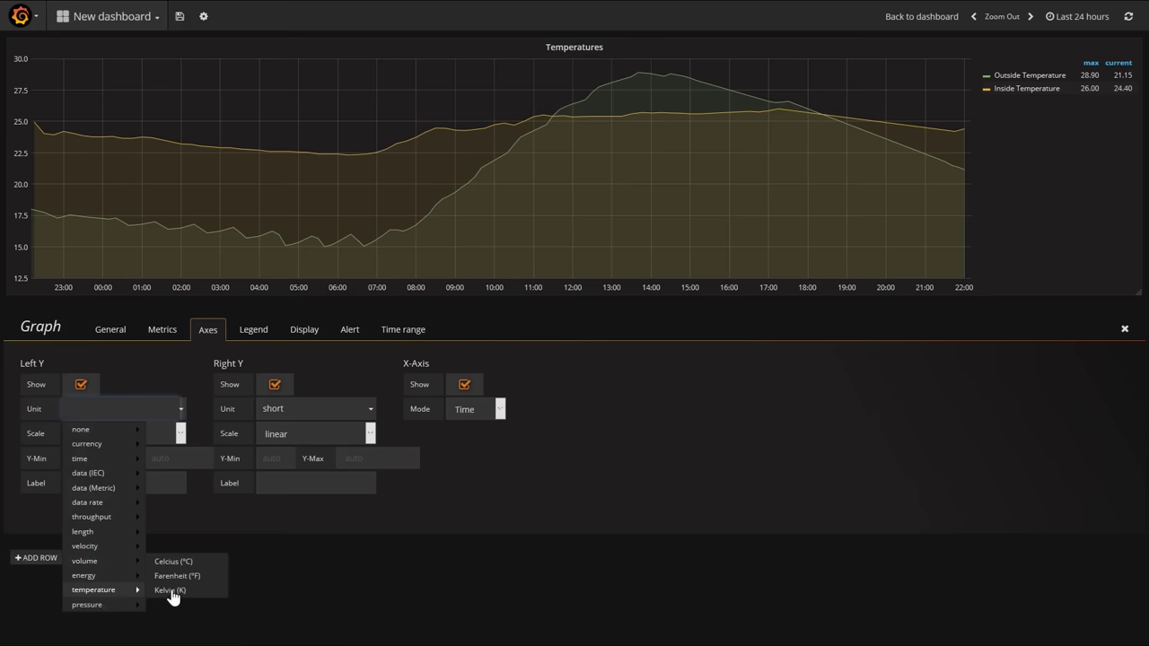
left_click(173, 563)
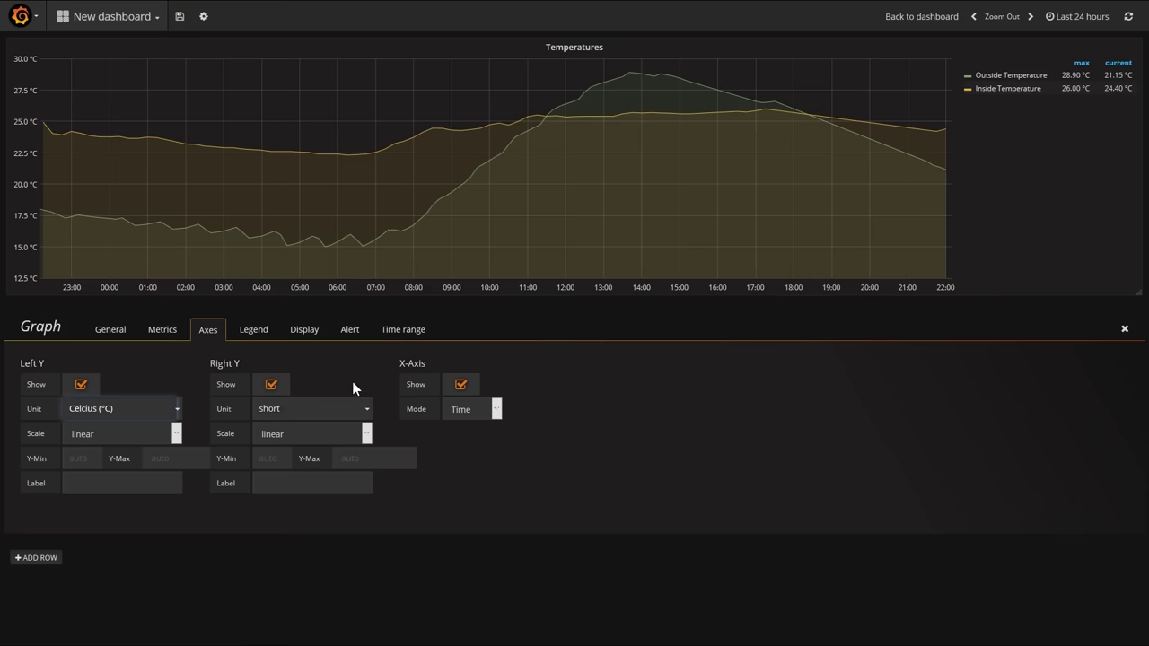
left_click(1124, 329)
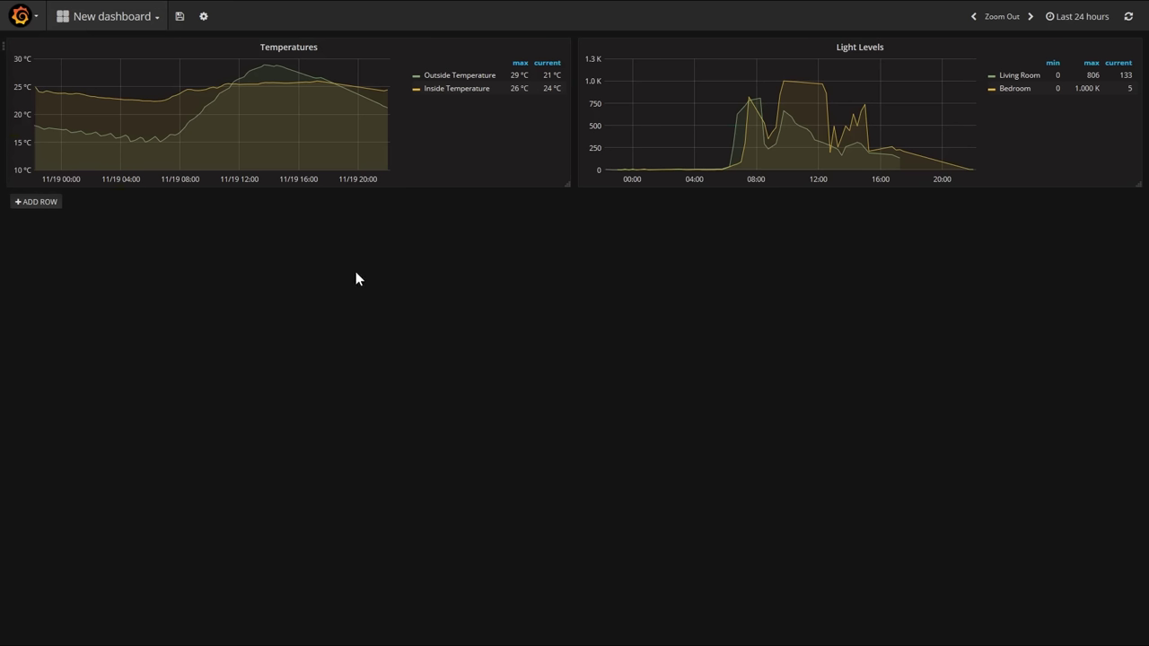
Add a new row holding a Singlestat panel titled 'Entry Motion'.
left_click(24, 206)
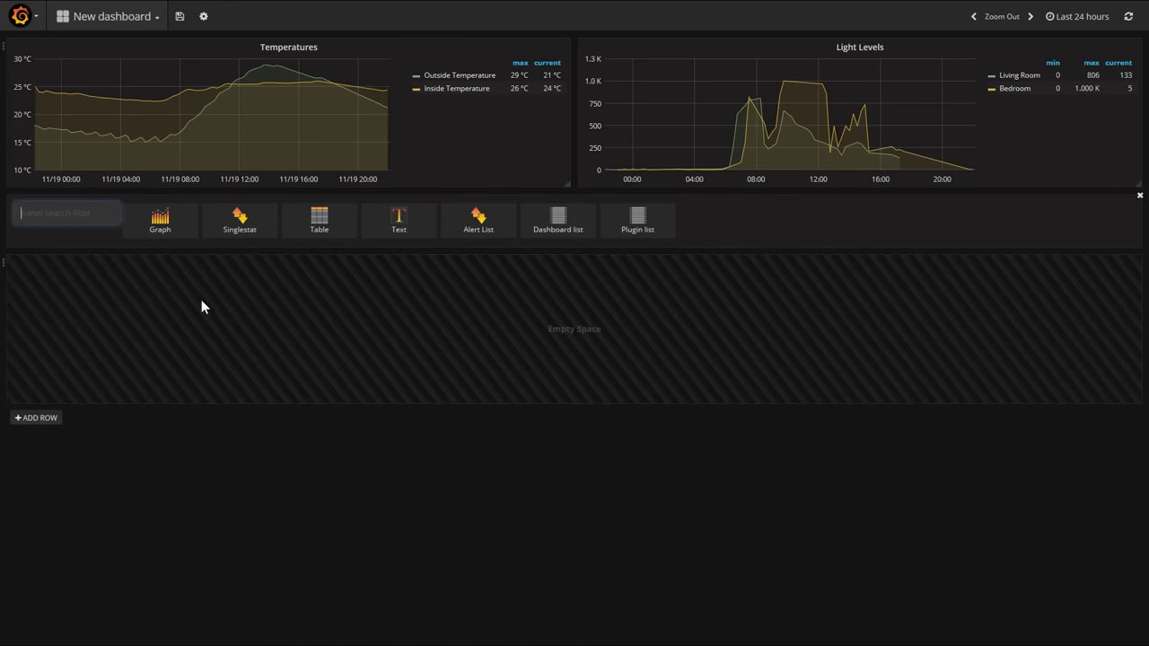
left_click_drag(244, 239, 221, 348)
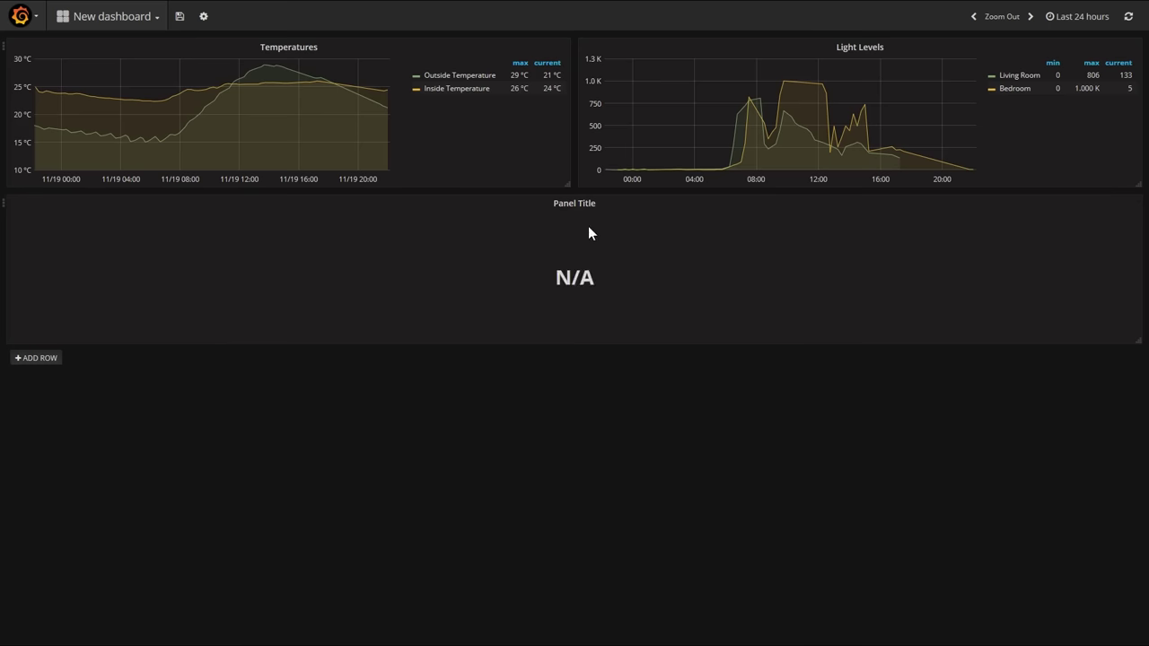
left_click(579, 211)
left_click(560, 187)
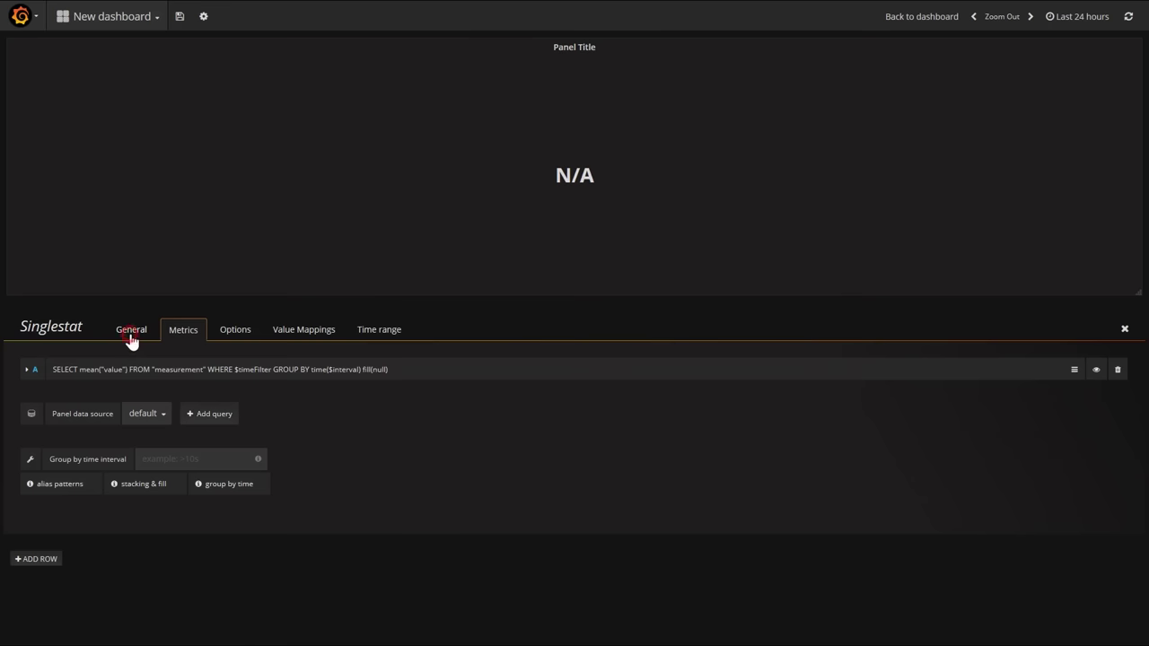
left_click(131, 332)
left_click_drag(134, 385, 49, 379)
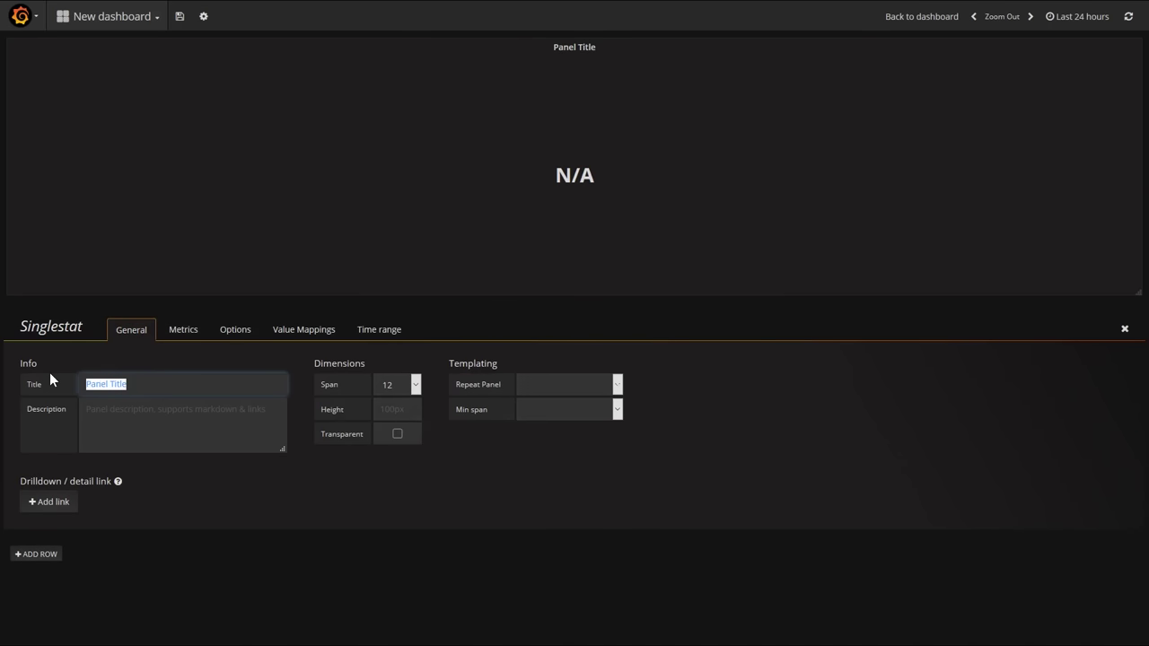
type("E")
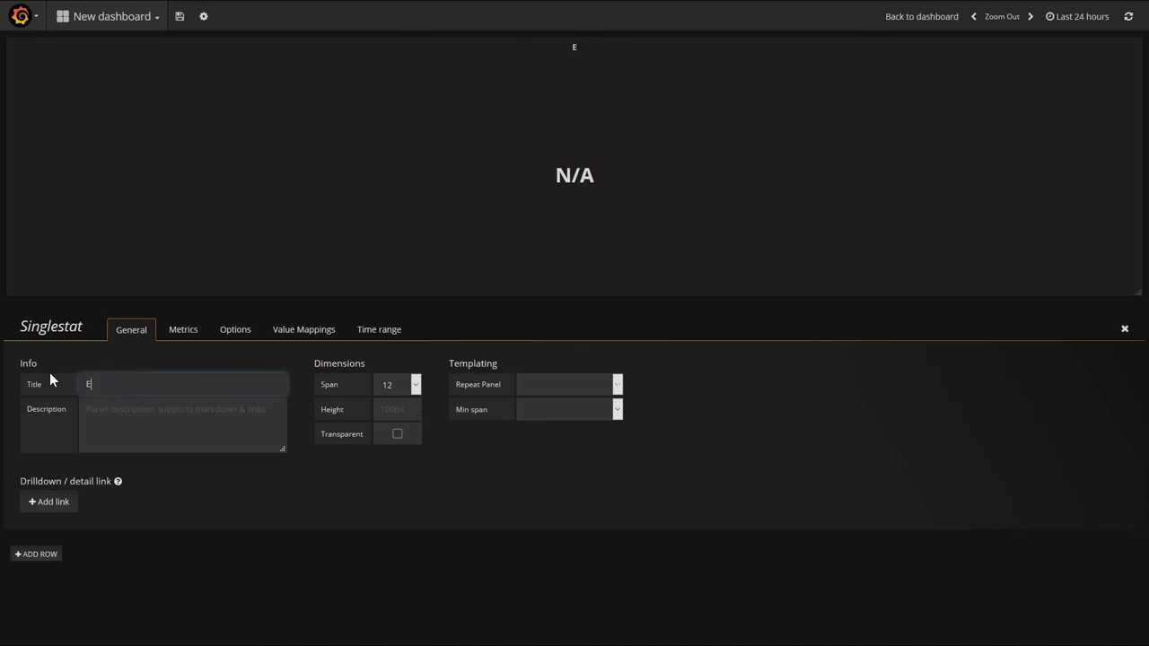
type("ntry Motion")
left_click(185, 335)
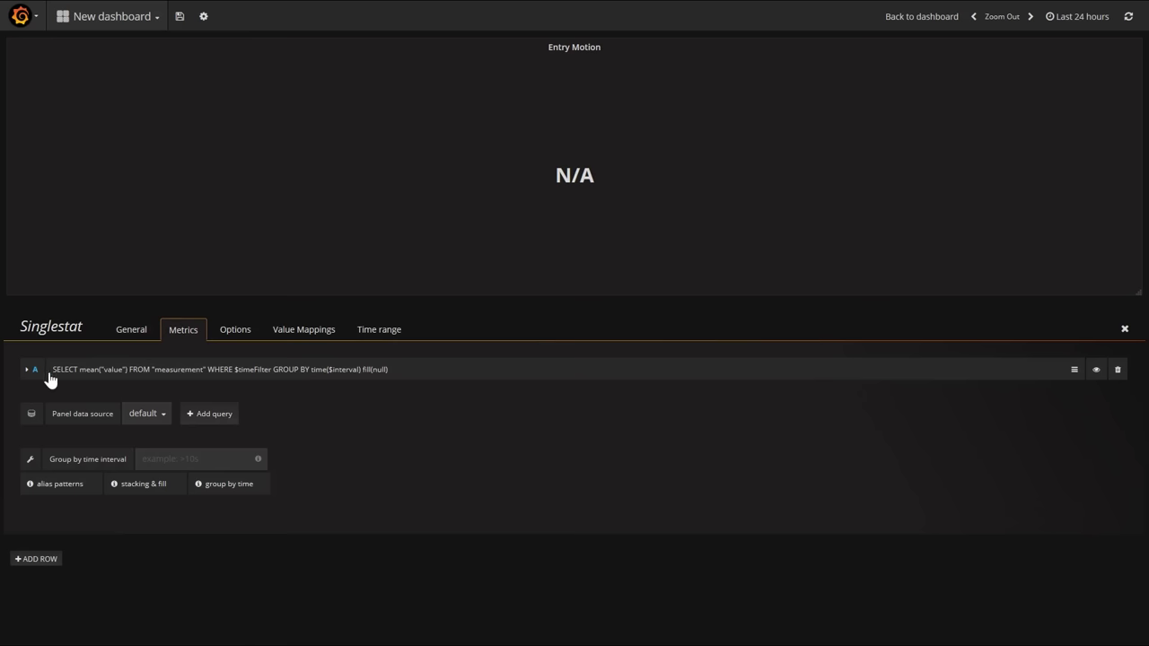
Replace the default query A with a new query reading all measurements (%).
left_click(31, 371)
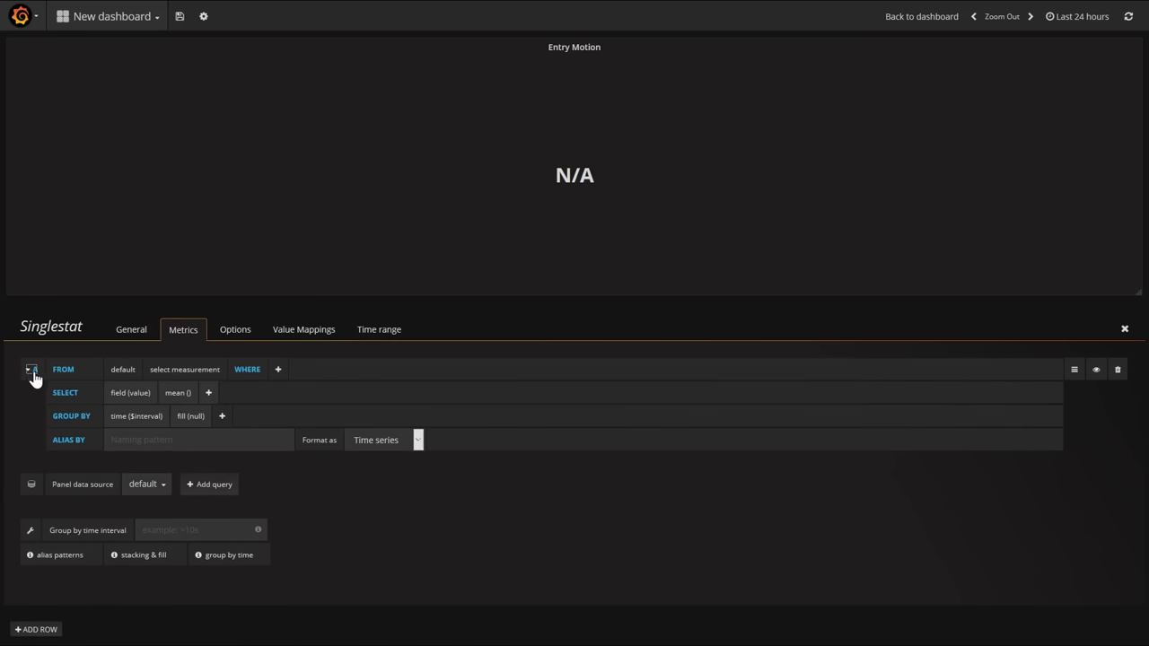
left_click(1119, 371)
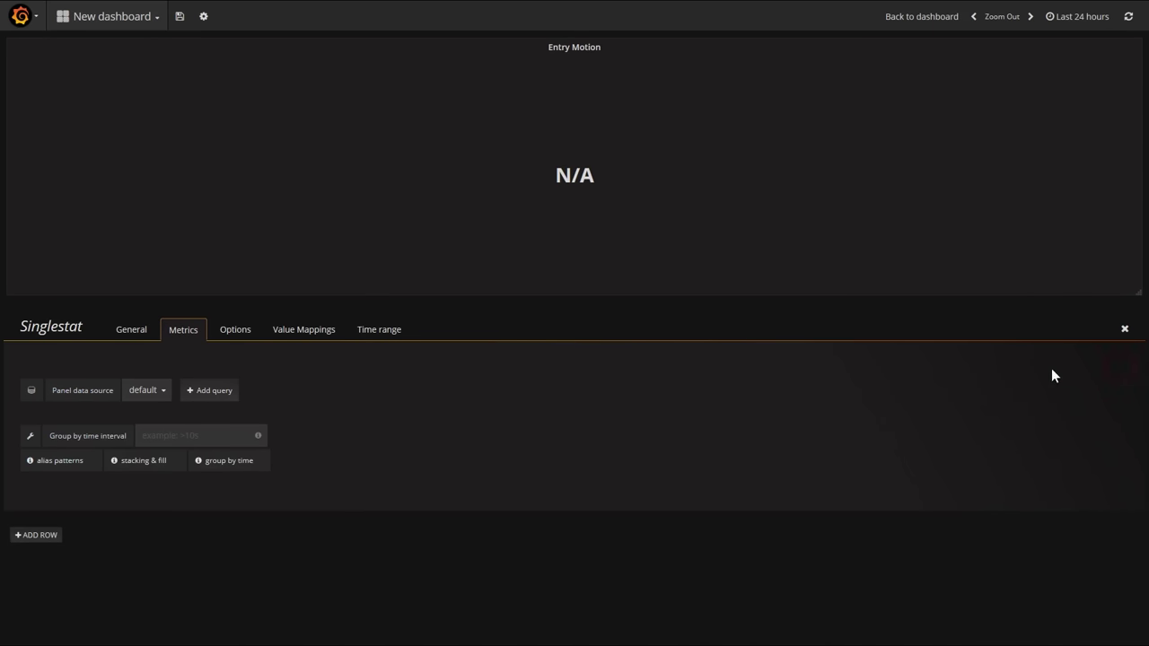
left_click(224, 390)
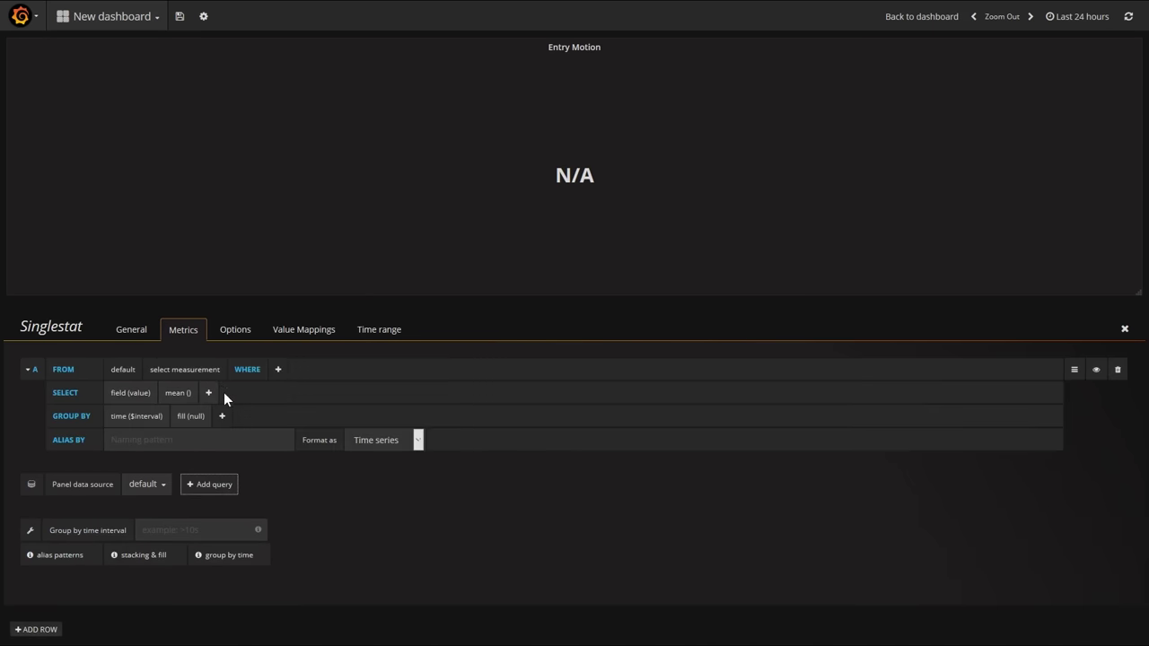
left_click(180, 372)
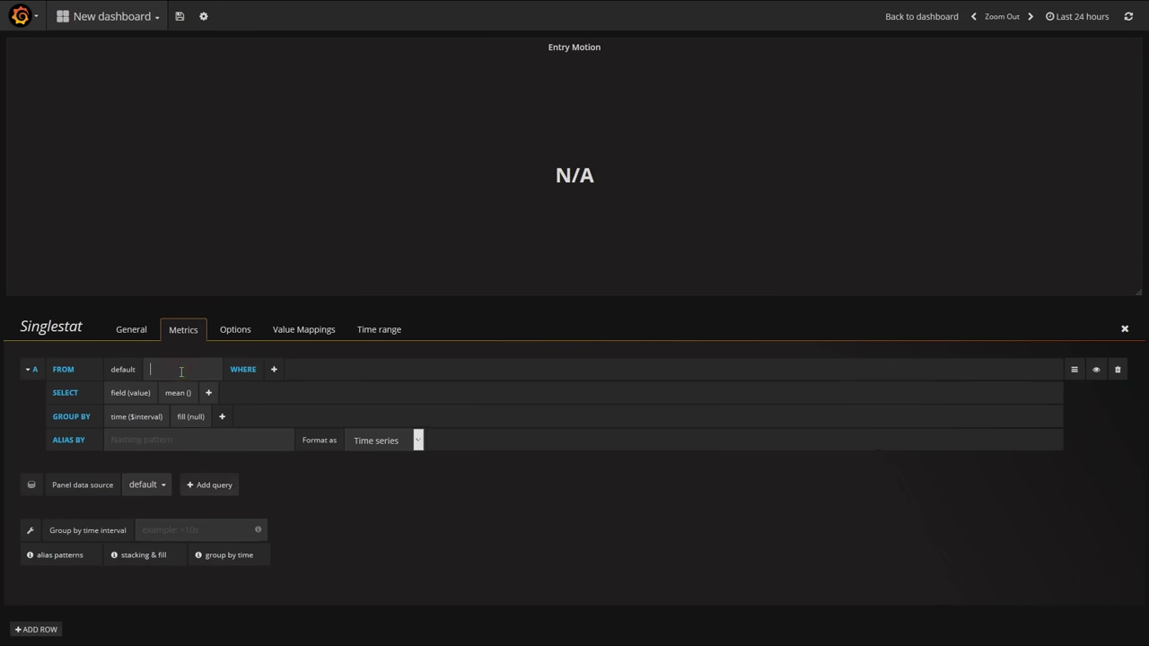
type("%")
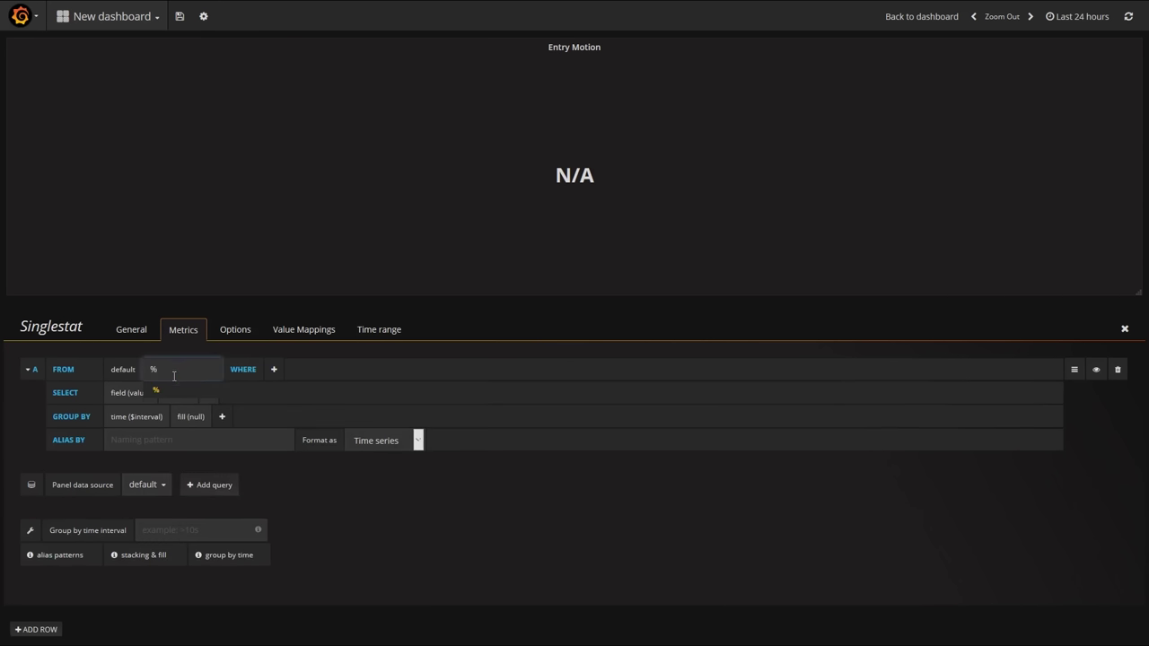
left_click(165, 397)
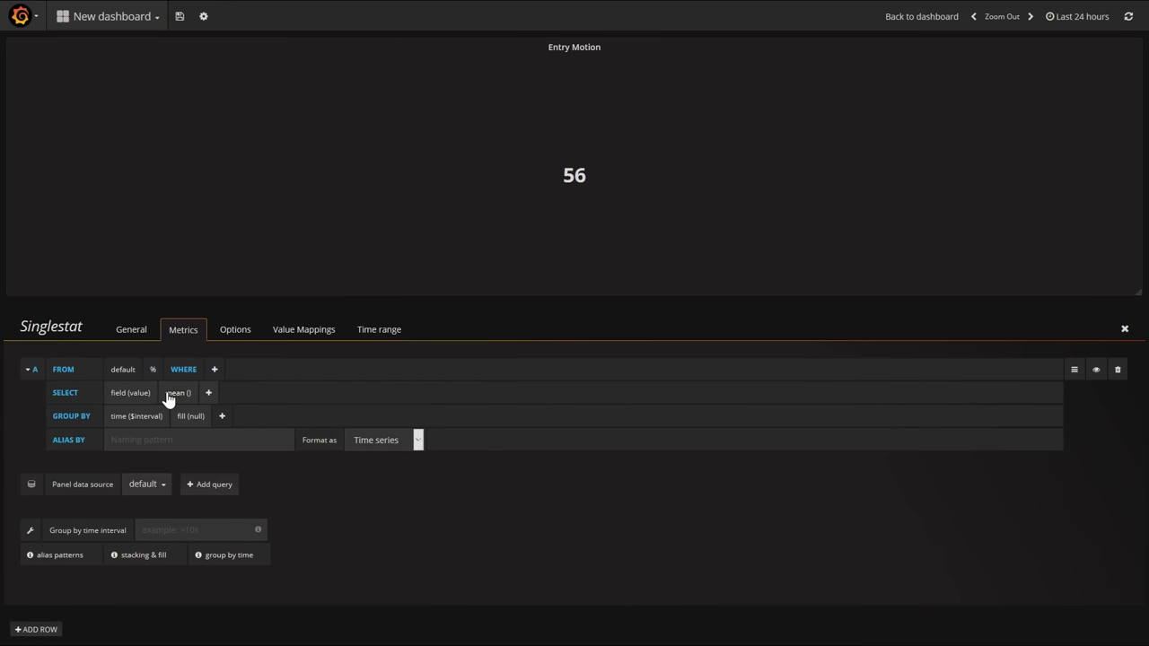
Filter the query with WHERE entity_id = battery_entry_sensor.
left_click(215, 369)
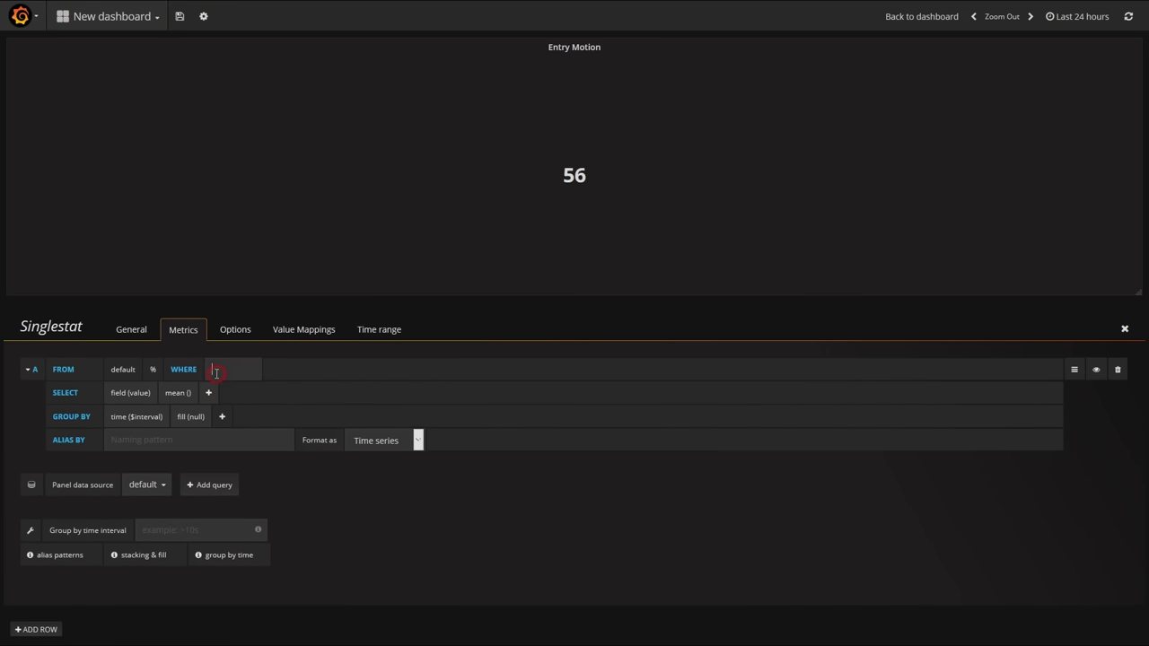
left_click(222, 405)
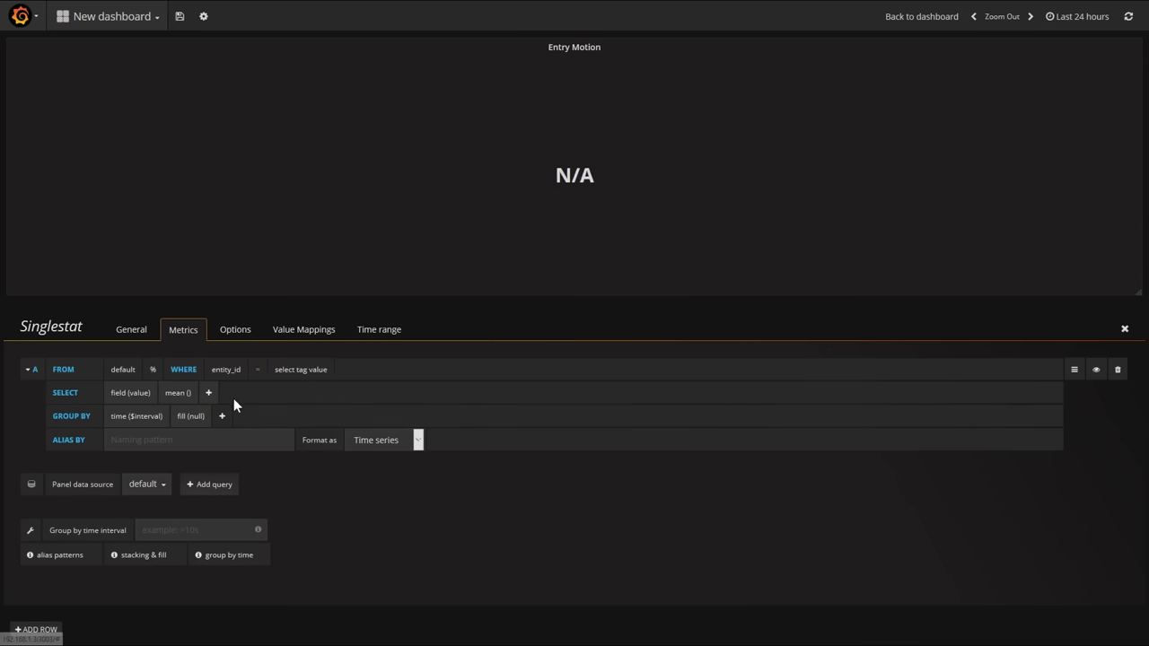
left_click(301, 370)
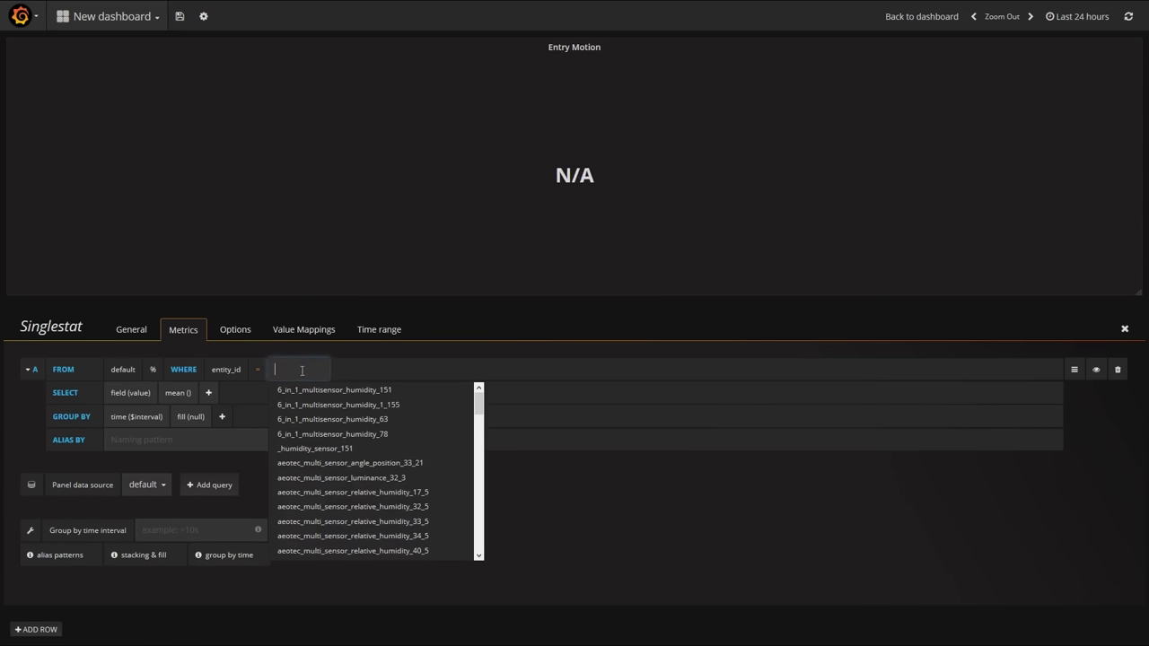
type("entry")
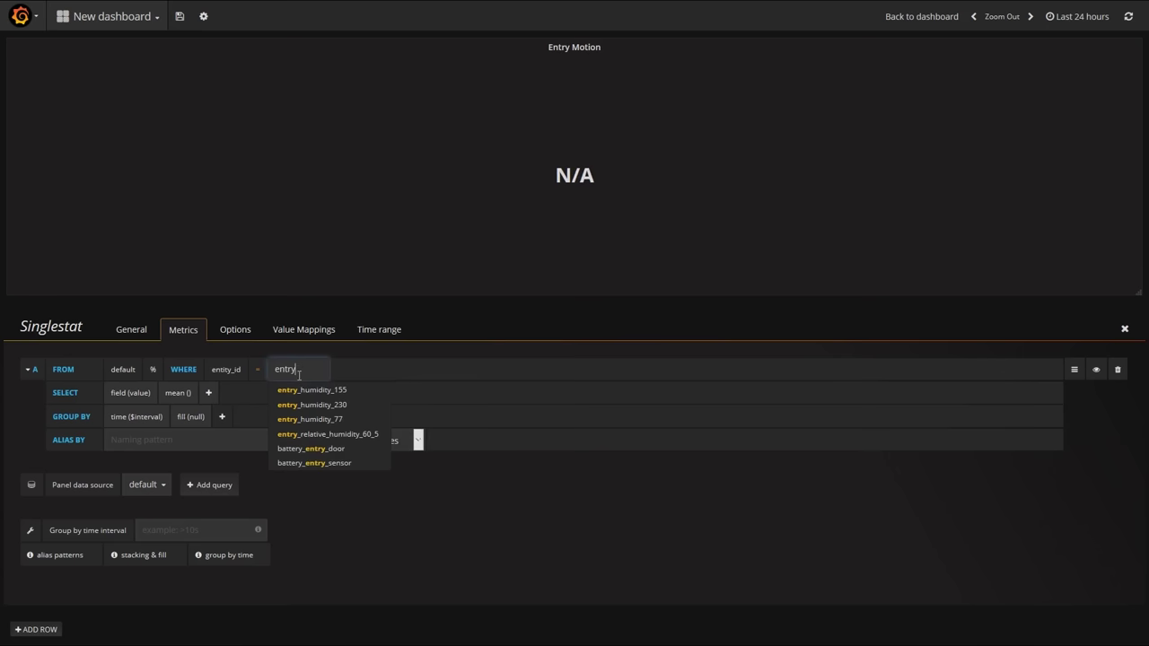
left_click(331, 463)
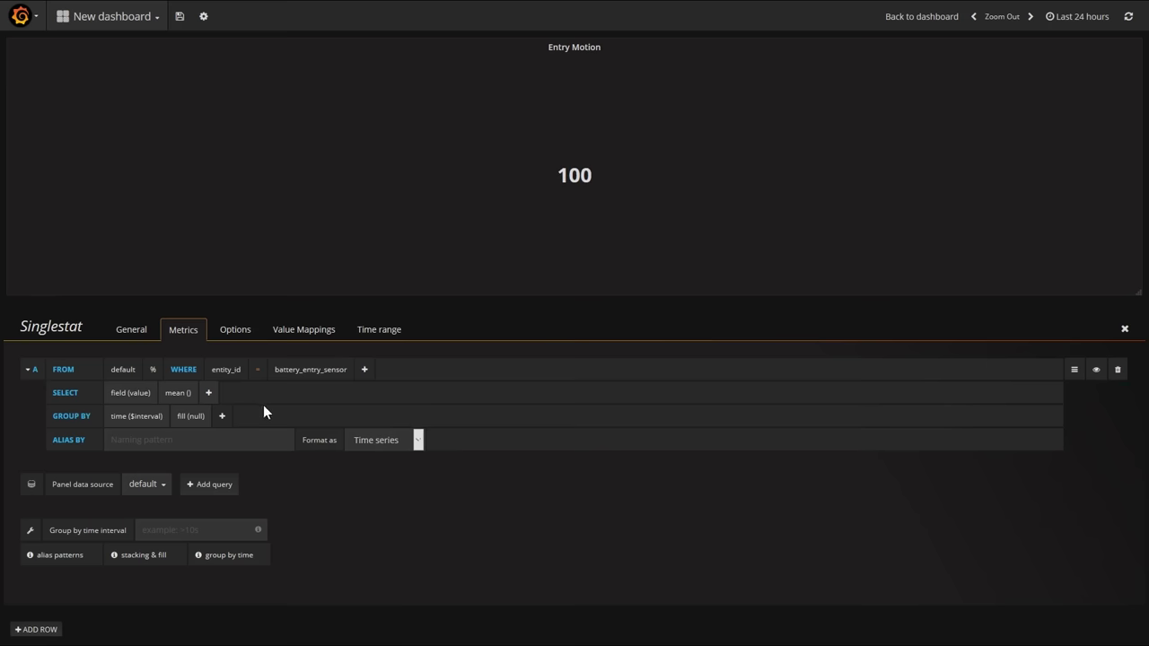
Display Entry Motion as a gauge and set its colour thresholds.
left_click(244, 339)
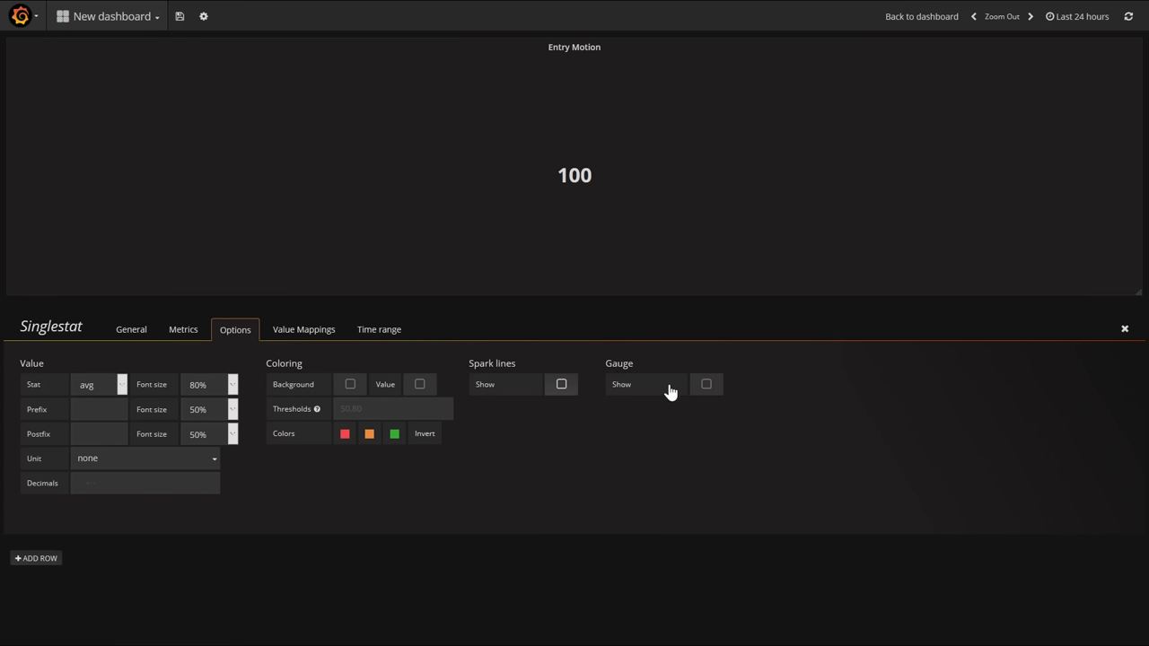
left_click(705, 387)
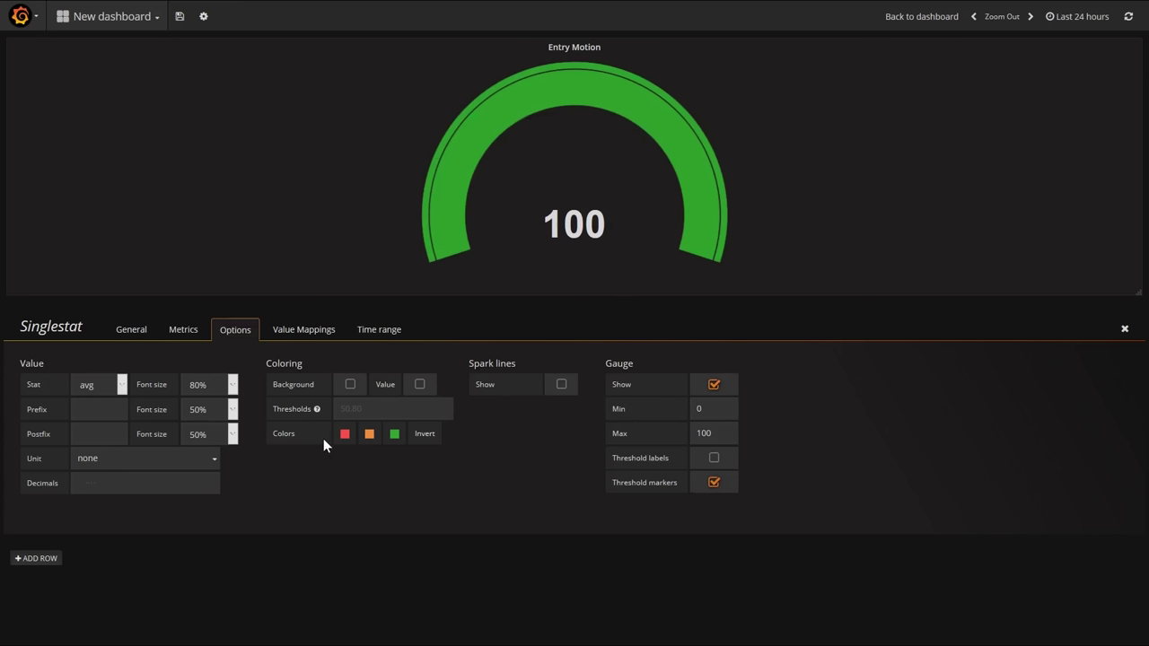
left_click(355, 411)
type("10")
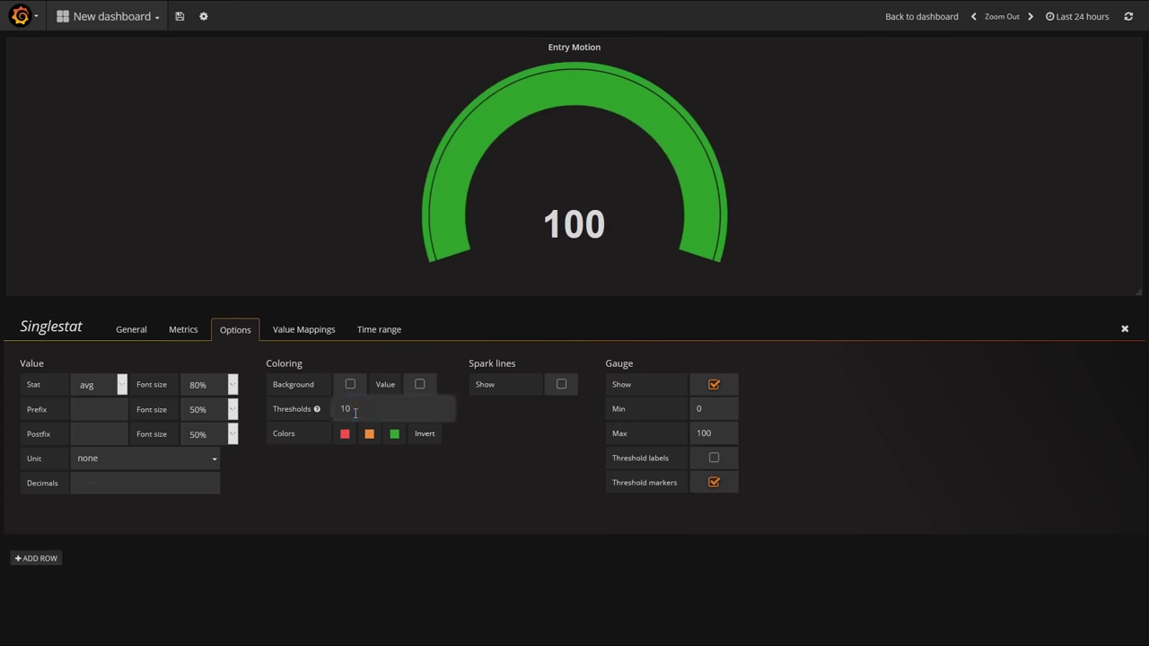
type(",20")
key("BackSpace")
type("5")
key("BackSpace")
type("40")
left_click(348, 463)
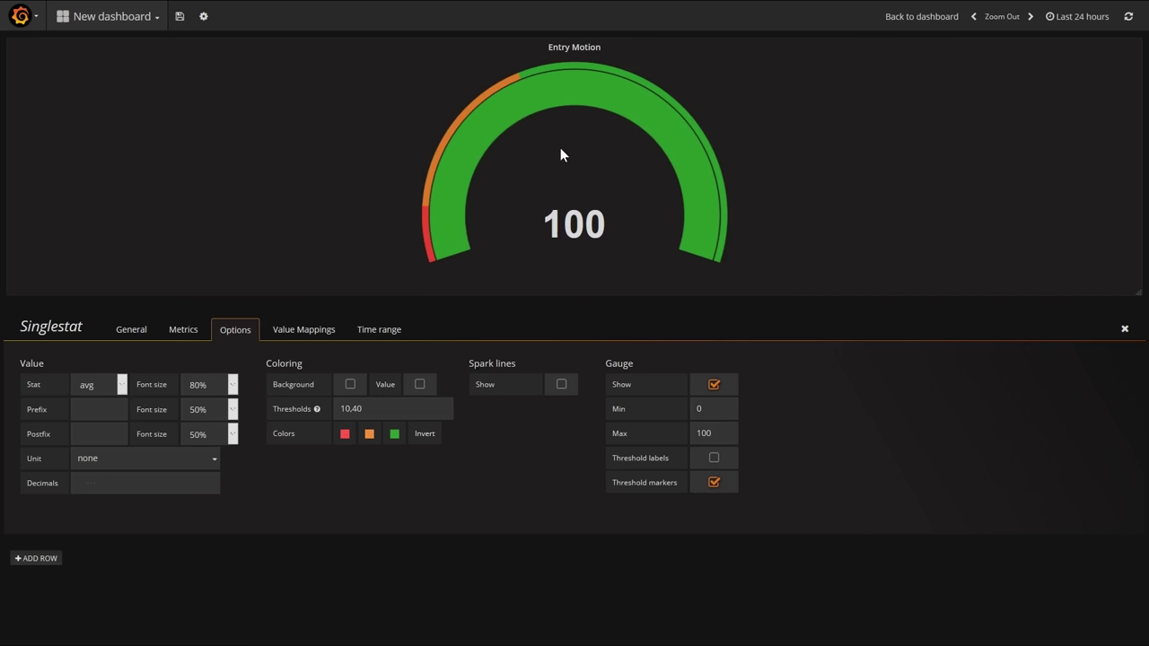
Colour the value by threshold and add a % postfix so it reads 100%.
left_click(421, 390)
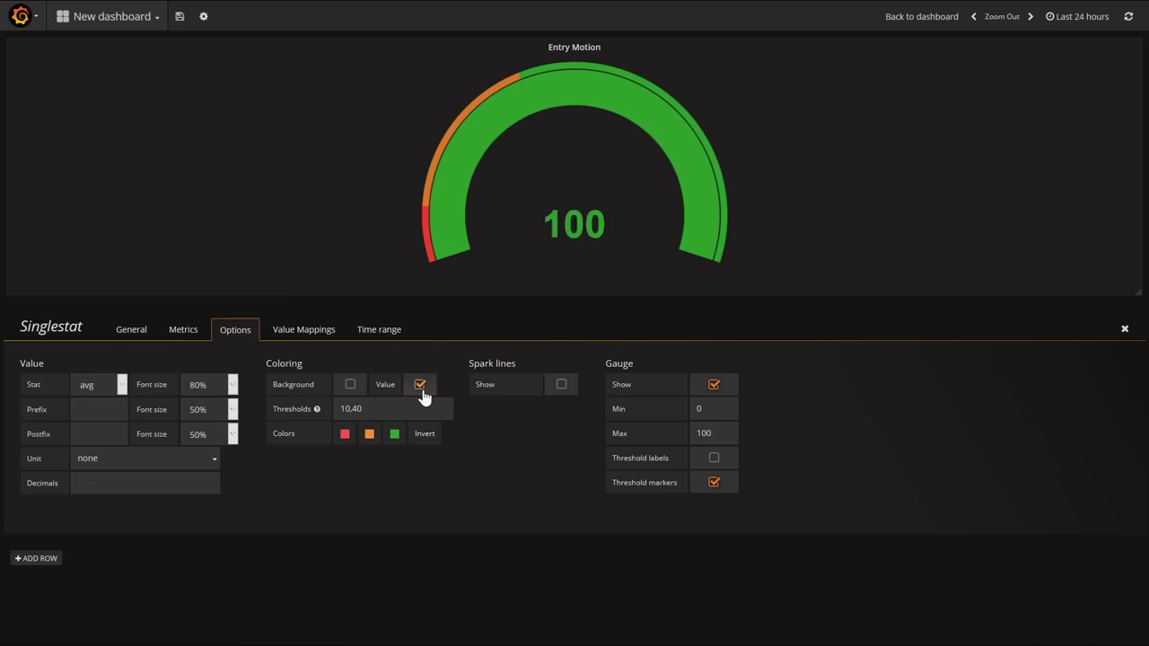
left_click(118, 435)
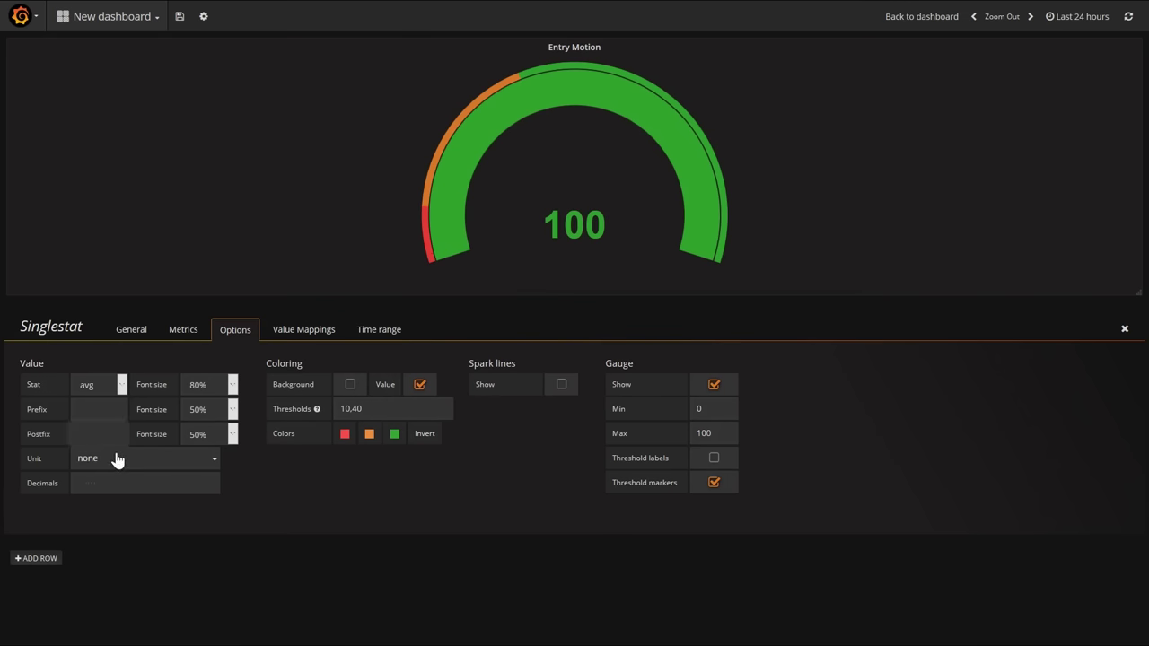
type("%")
left_click(368, 517)
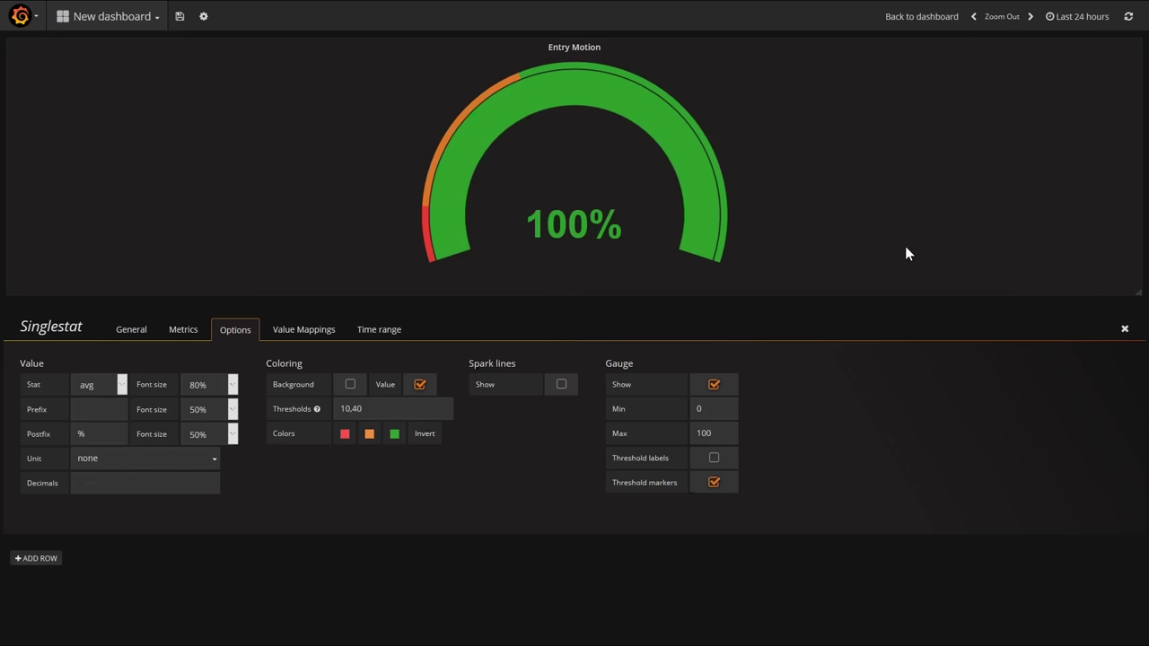
left_click(1123, 331)
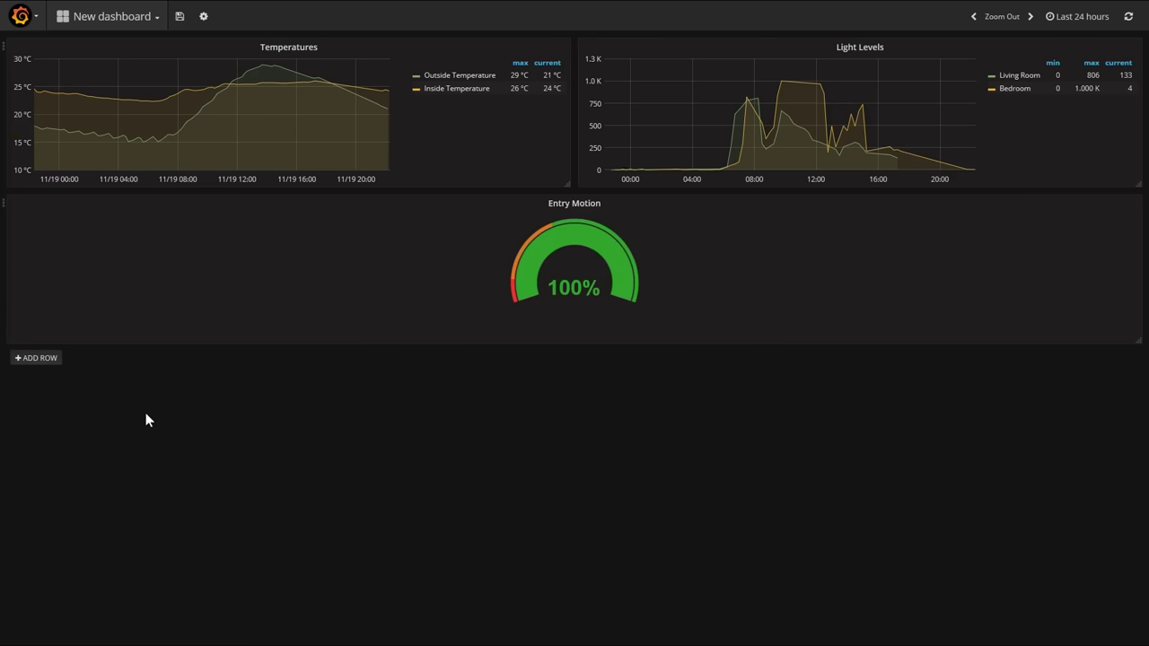
Insert a third, empty row below the Entry Motion panel.
left_click(28, 359)
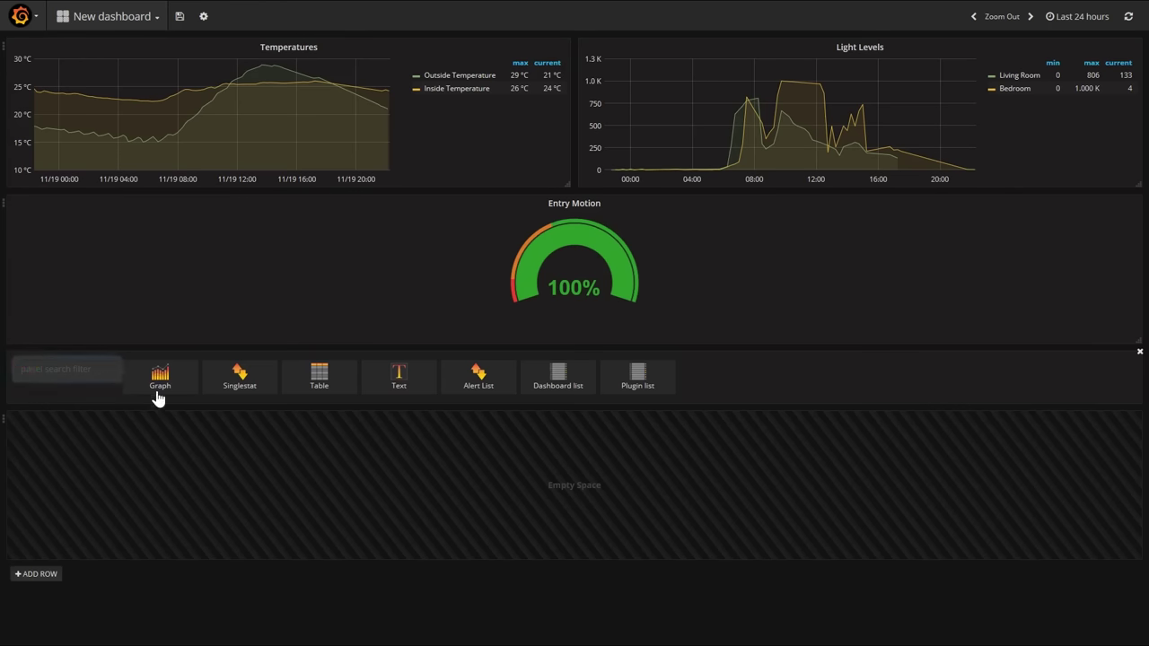
Add a graph panel to the new row querying switch.washing_machine_16.
left_click_drag(160, 377, 404, 531)
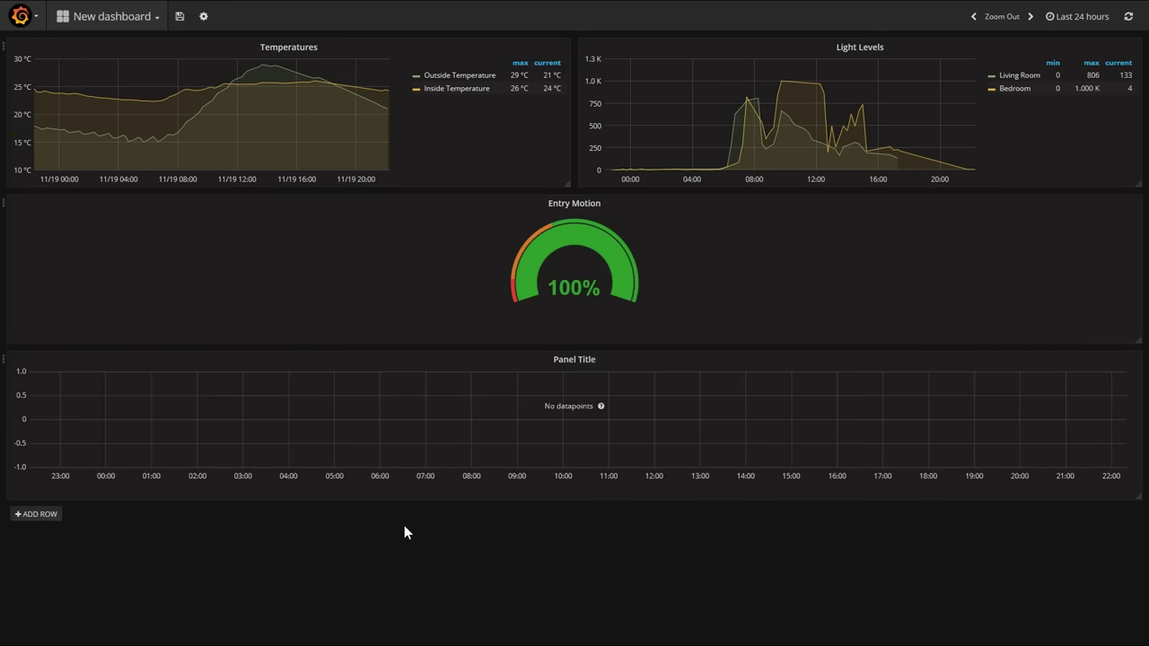
left_click(575, 362)
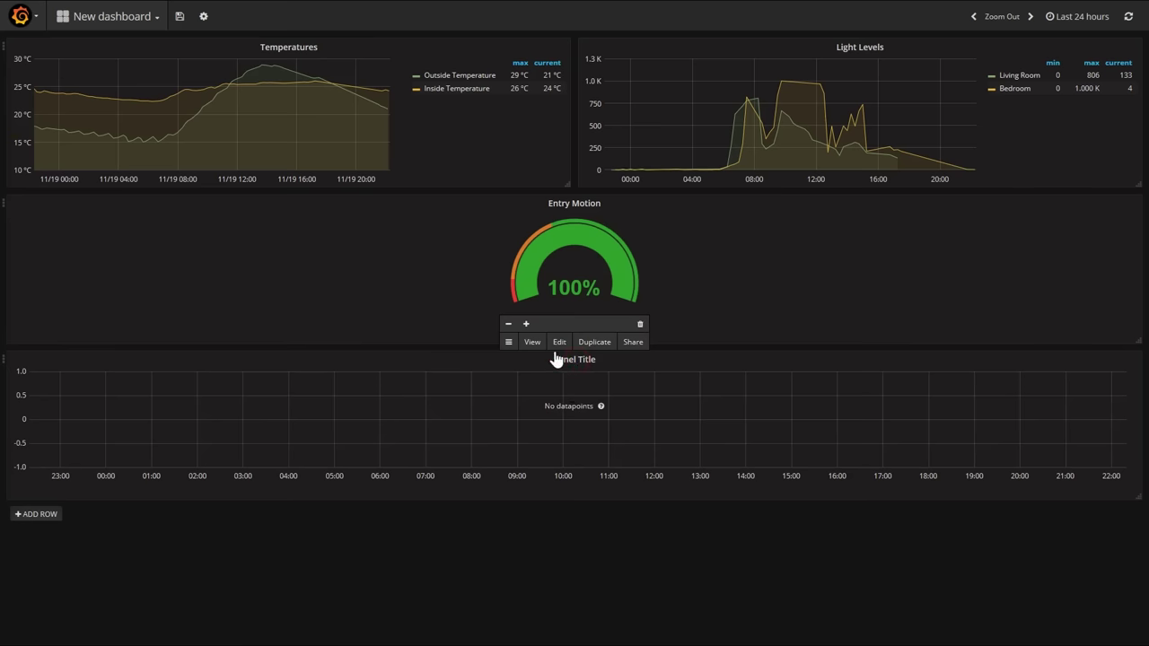
left_click(560, 342)
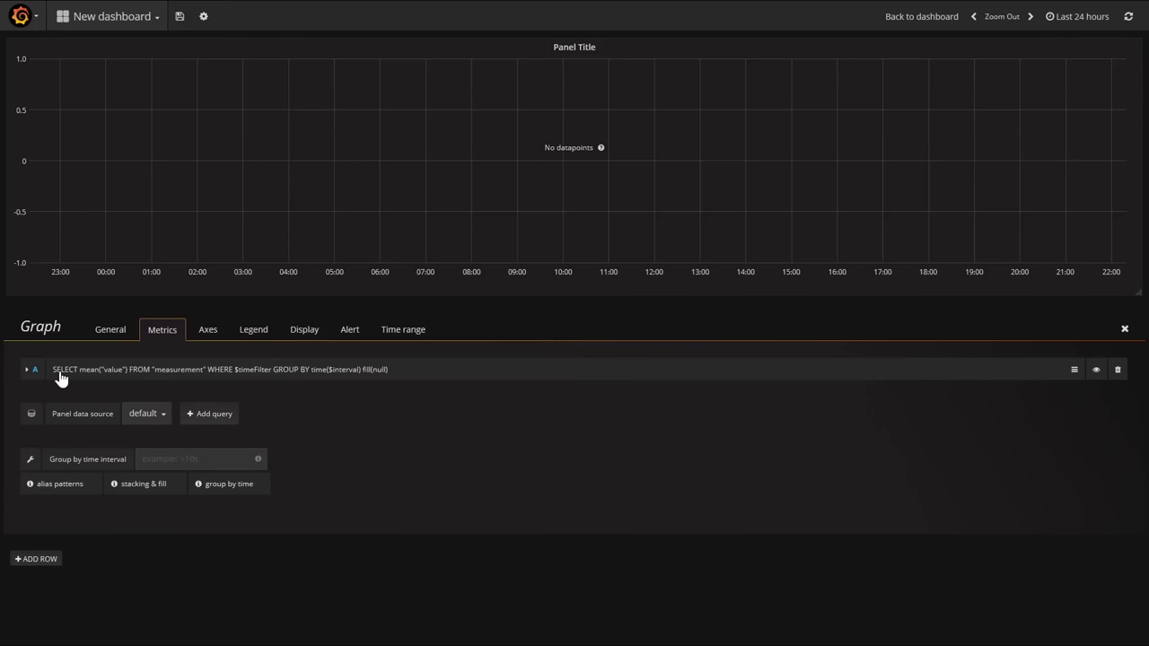
left_click(36, 371)
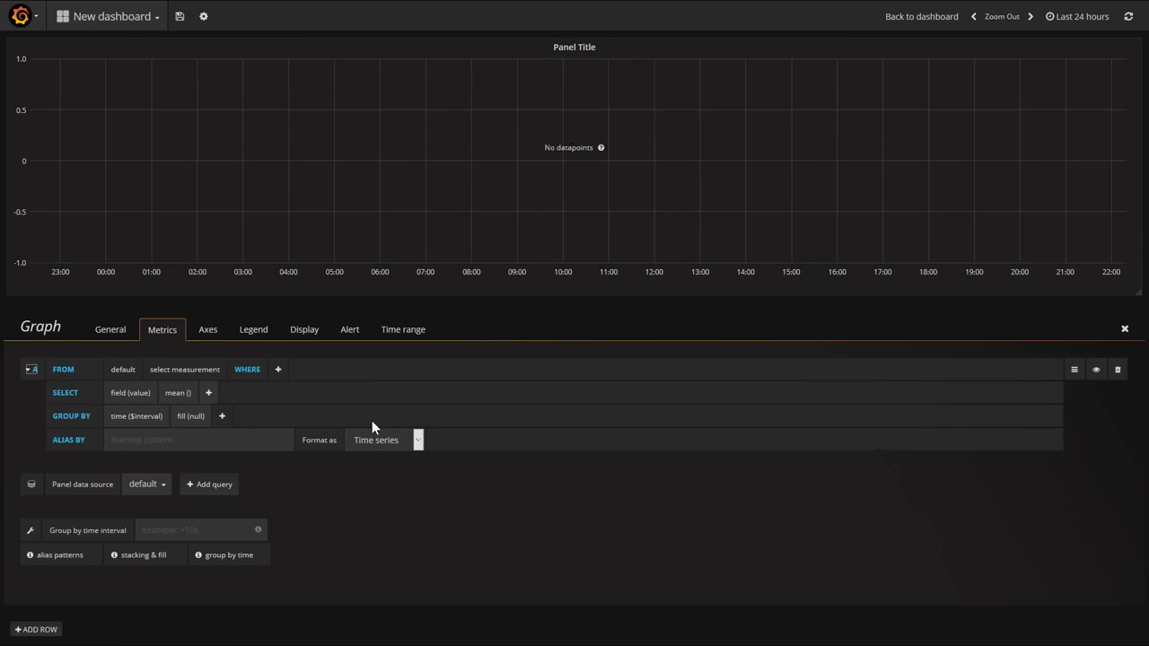
left_click(175, 376)
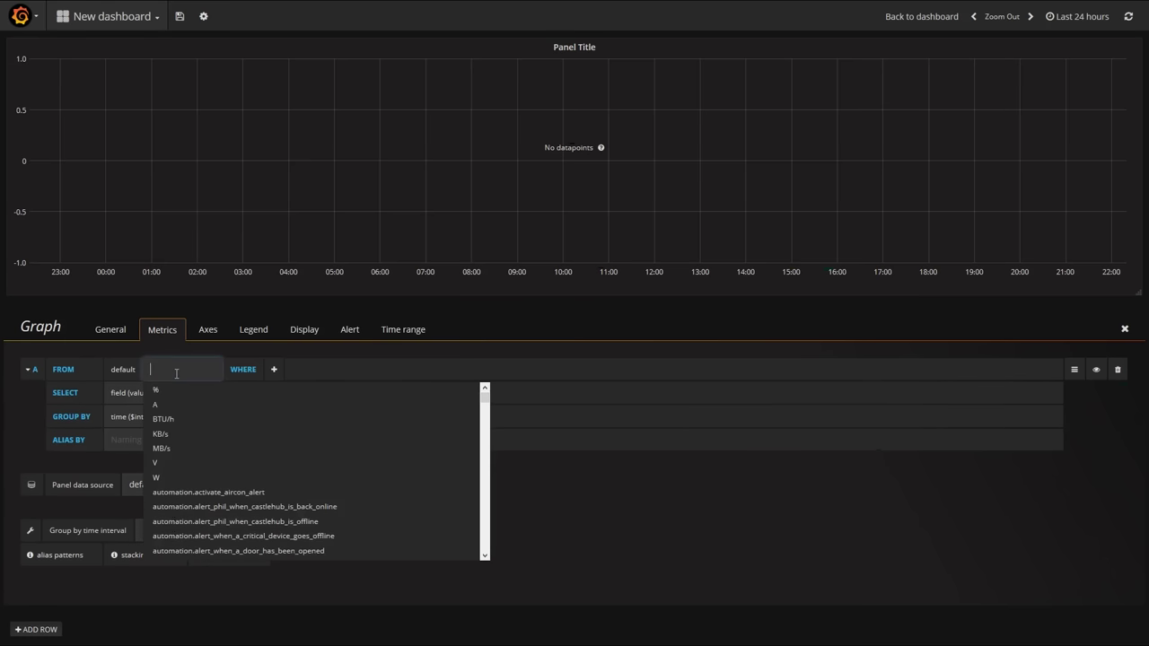
type("washing")
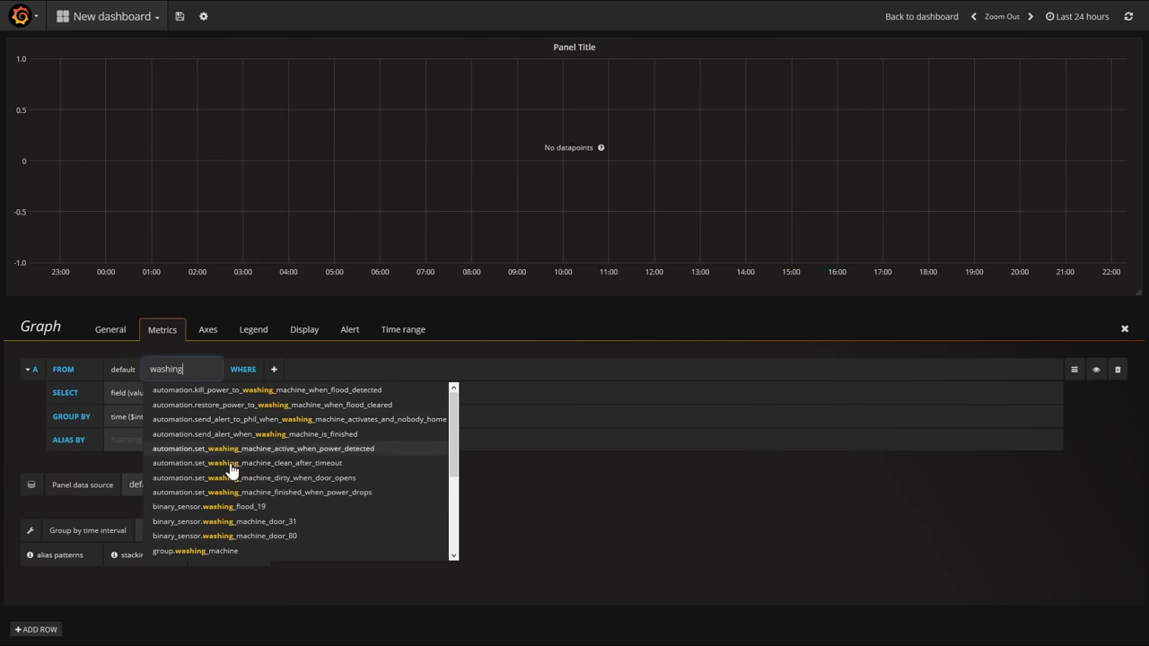
scroll(237, 475, "down", 2)
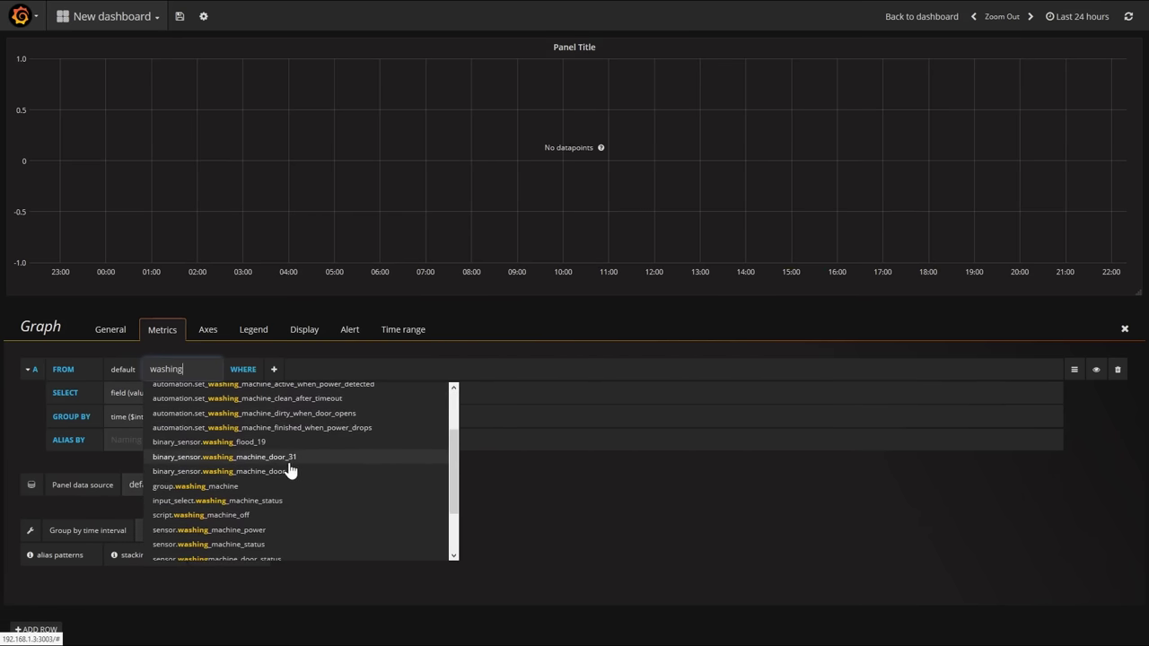
scroll(289, 472, "down", 2)
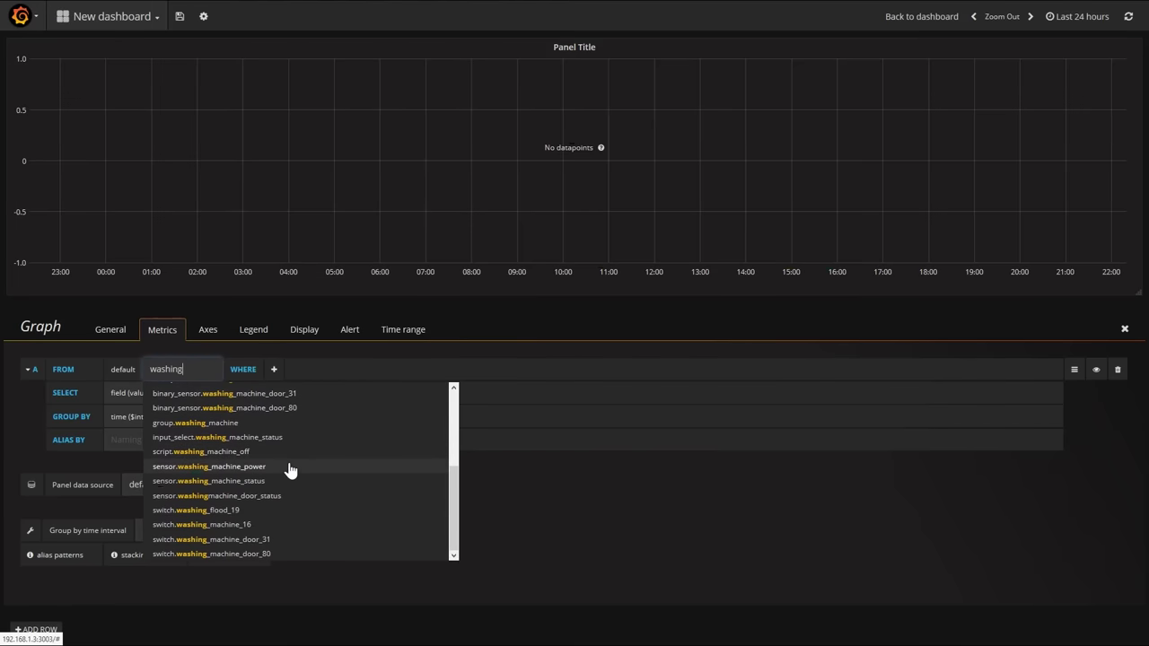
left_click(249, 525)
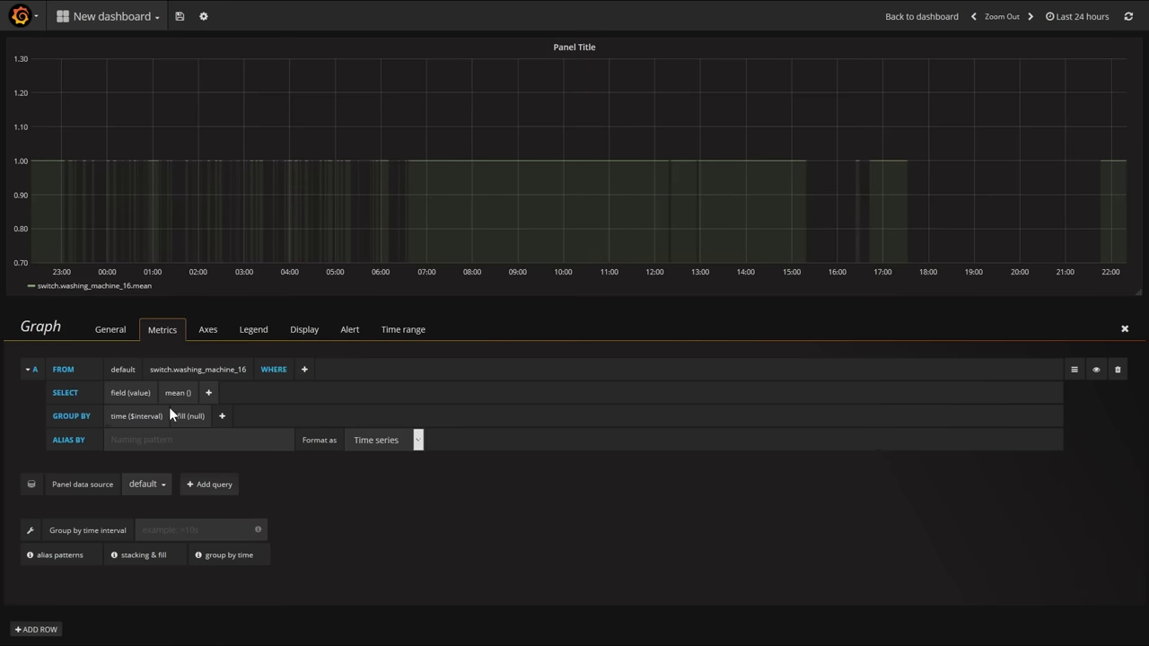
Plot current_power_w grouped by time(5m), alias it 'Washing Machine', and start query B.
left_click(142, 396)
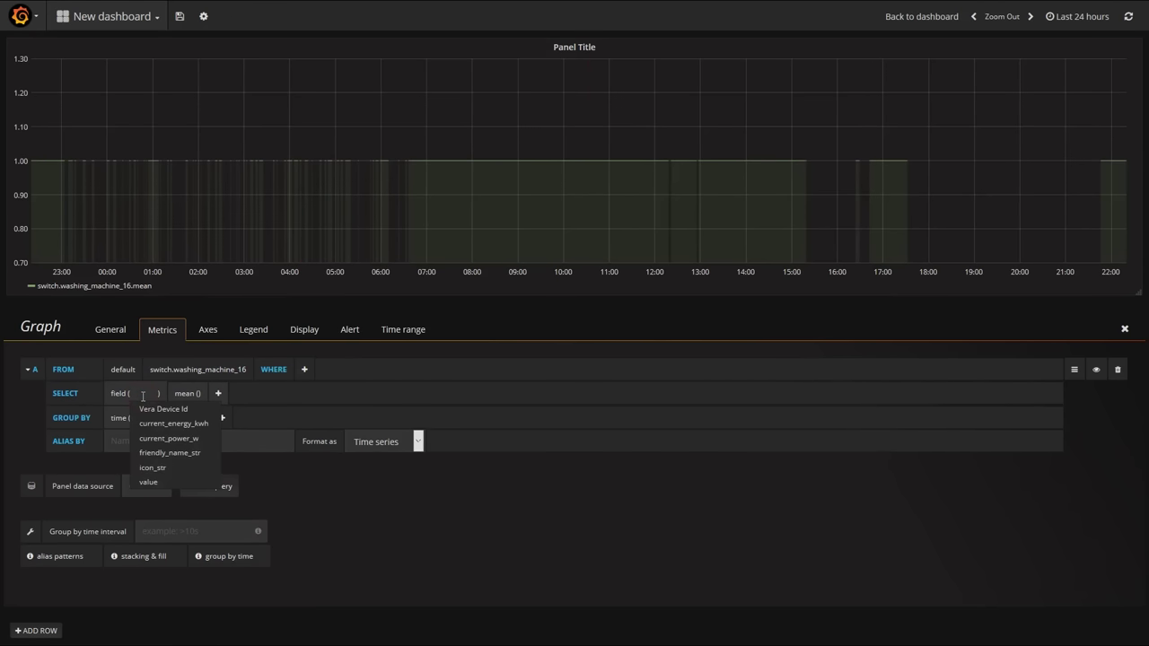
left_click(197, 441)
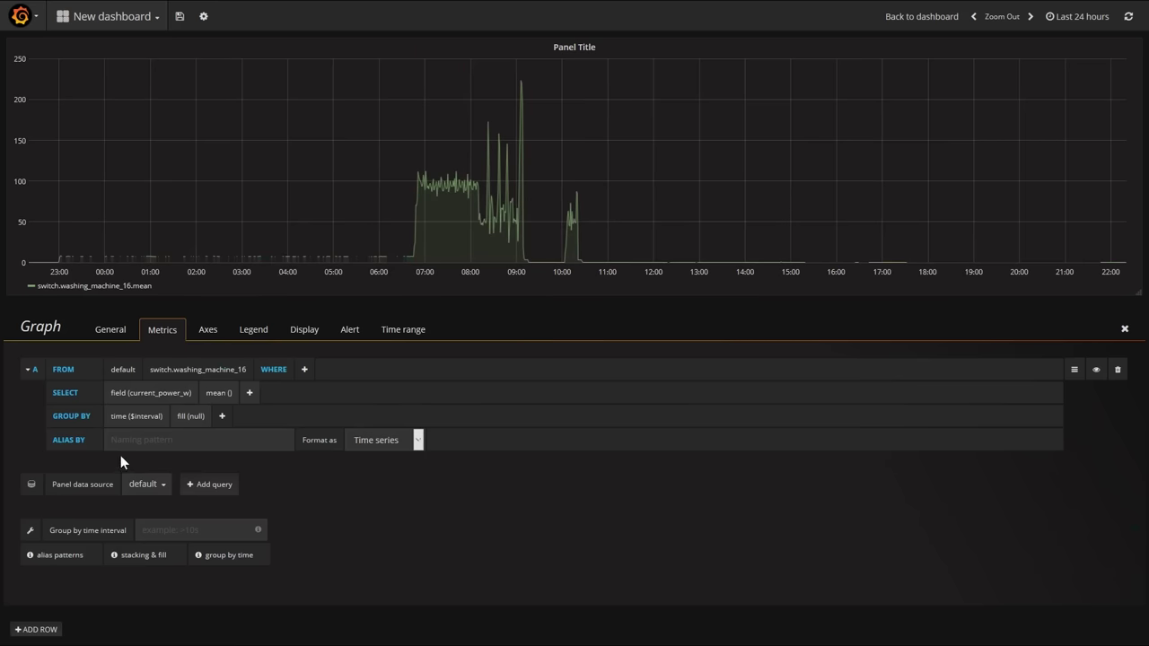
left_click(147, 422)
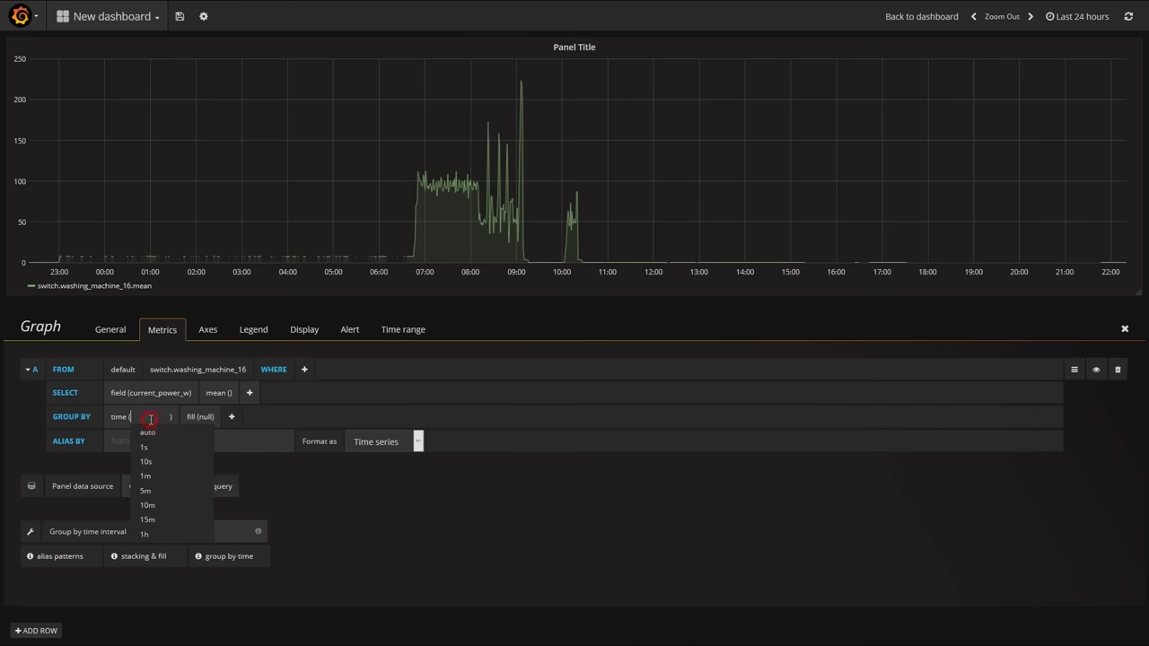
left_click(165, 492)
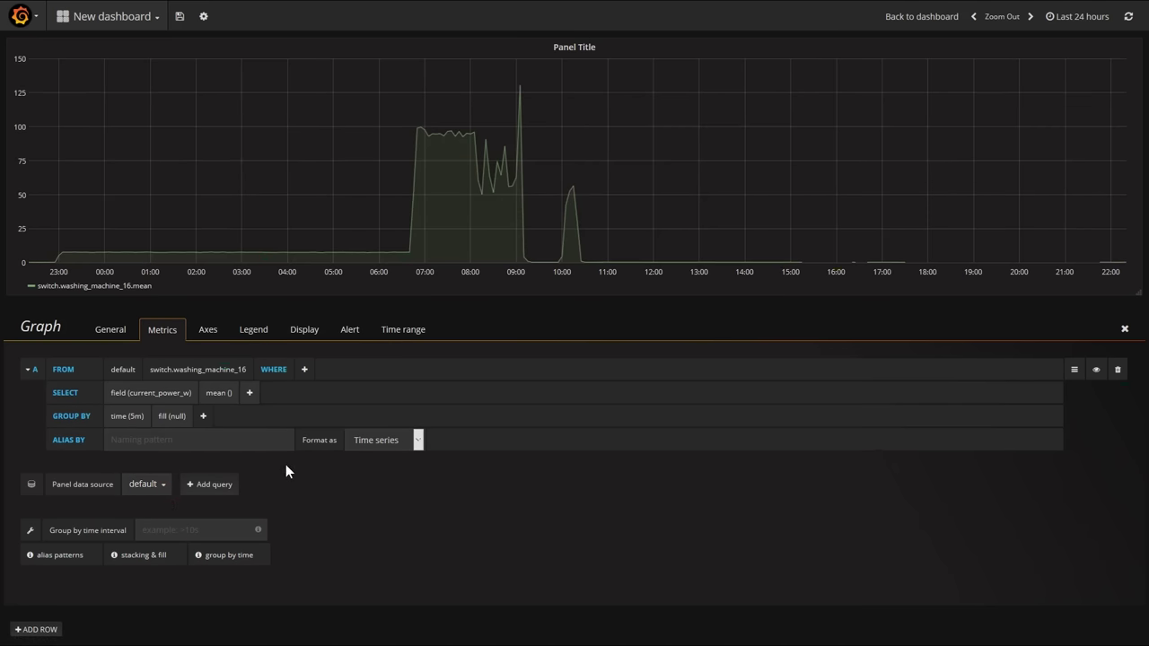
left_click(228, 445)
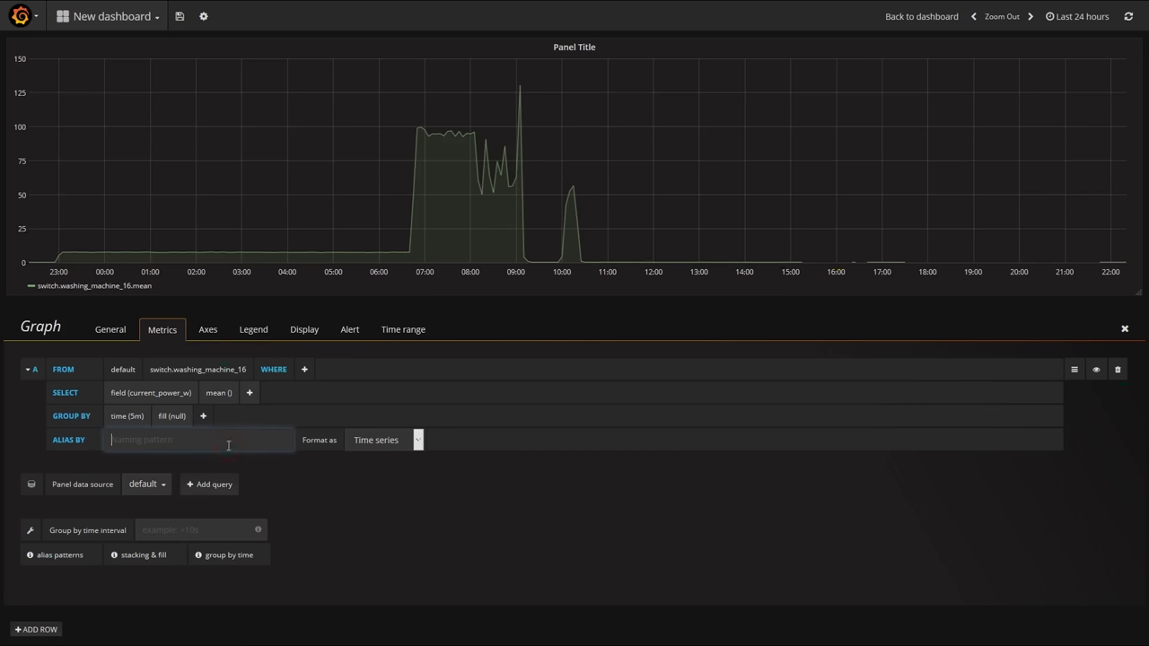
type("Washing Machine")
left_click(192, 486)
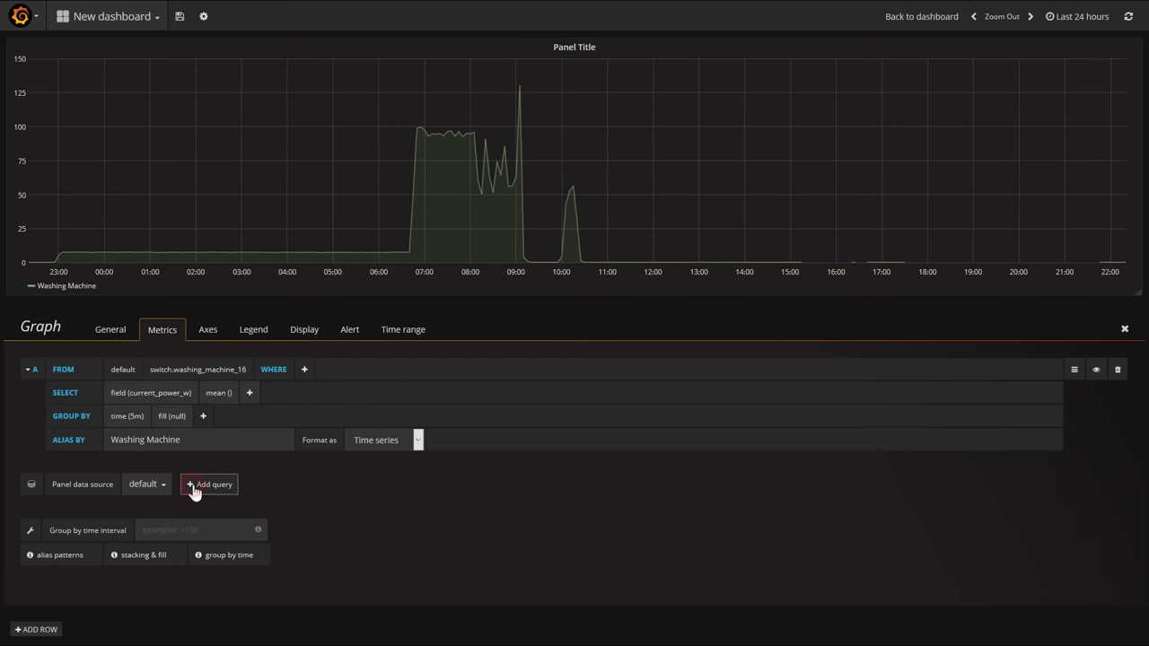
Set query B's measurement to switch.dishwasher_4.
left_click(172, 464)
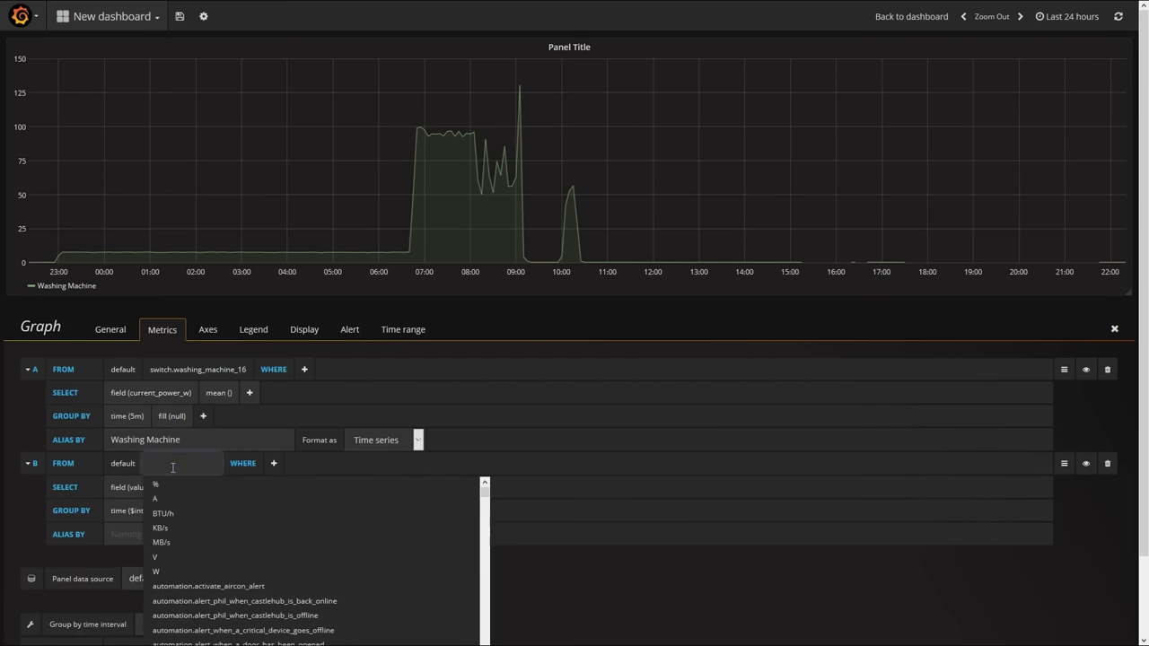
type("dishwash")
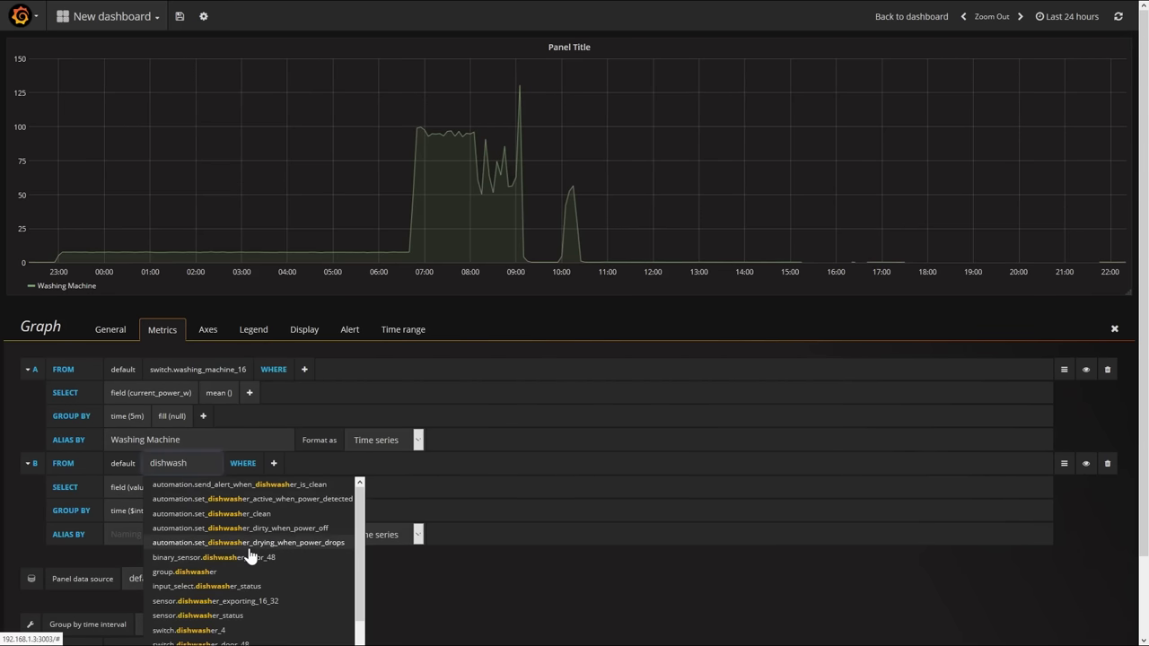
key("Home")
type("switch")
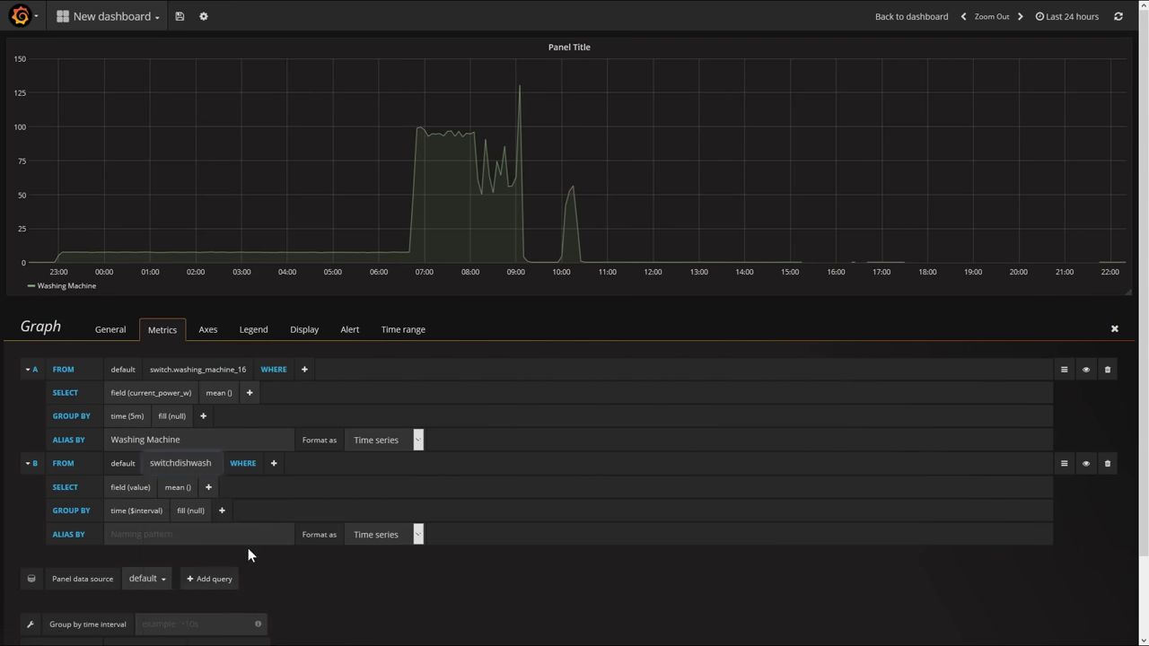
type(".")
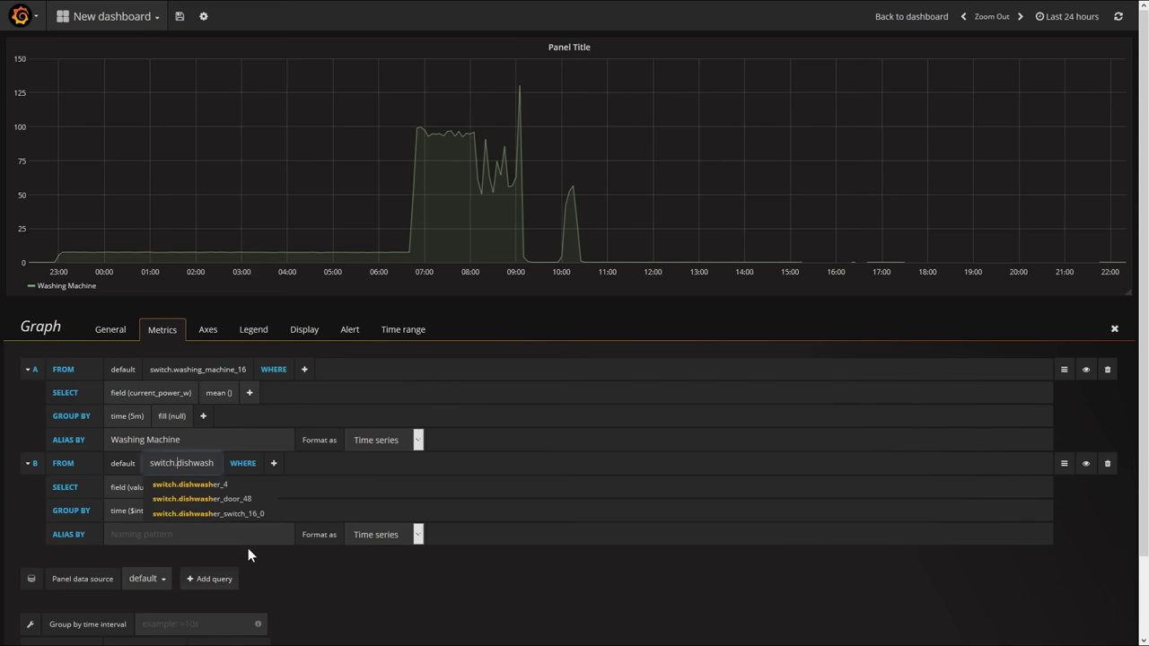
left_click(215, 485)
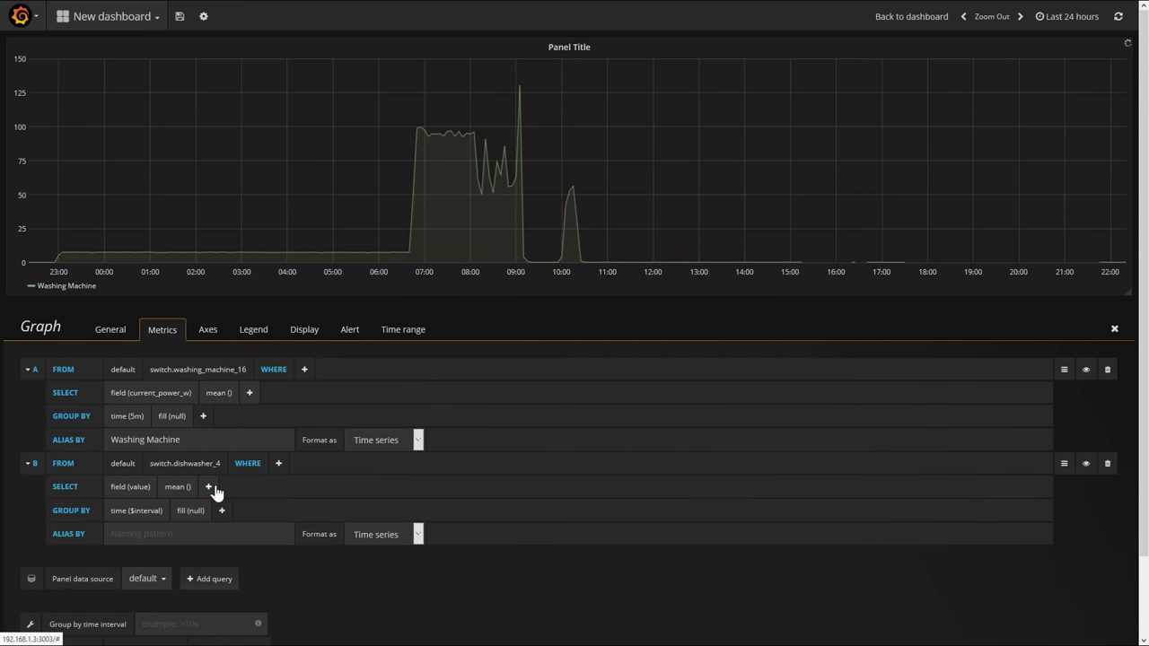
Plot the dishwasher's current_power_w grouped by time(10m), aliased 'Dishwasher'.
left_click(140, 488)
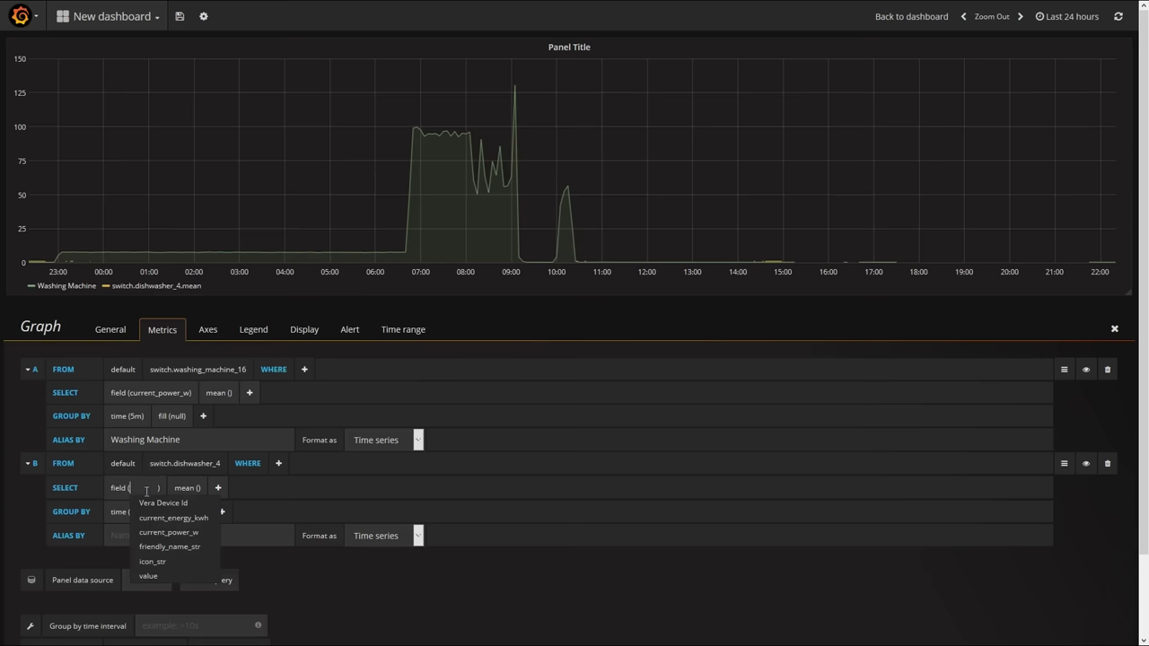
left_click(170, 533)
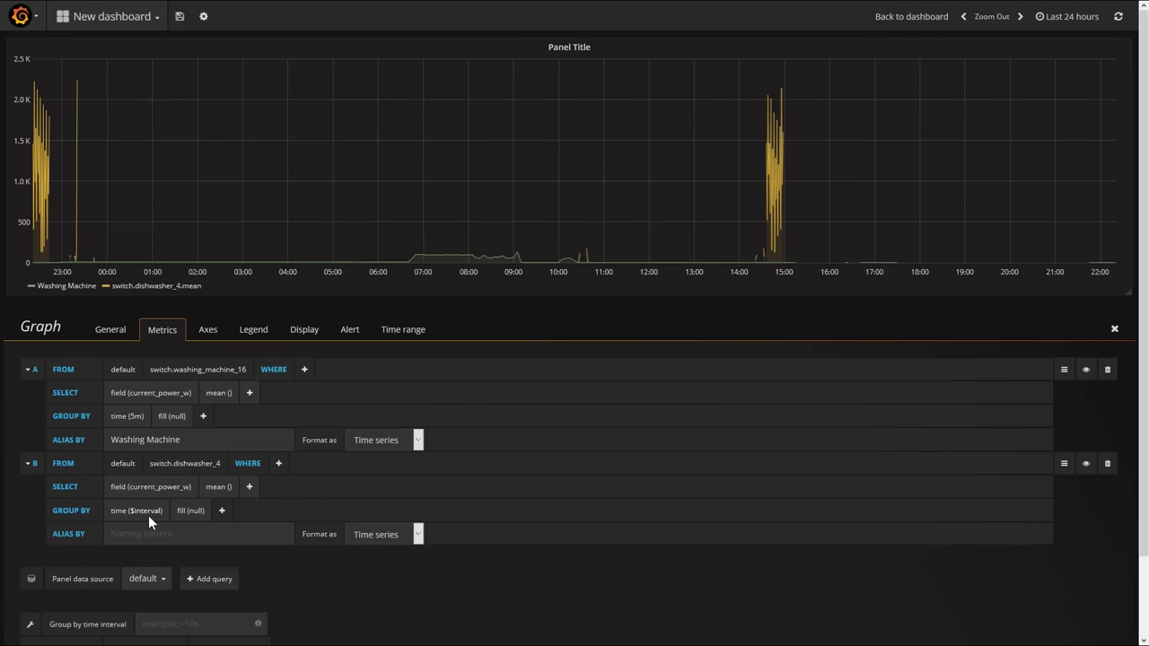
left_click(148, 519)
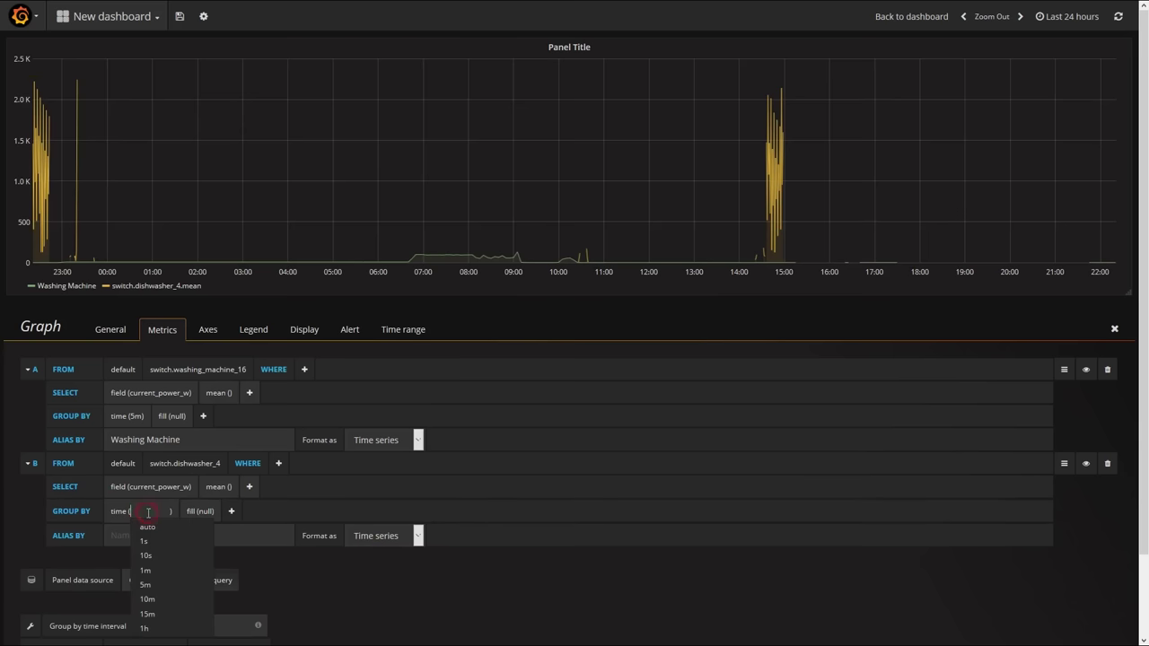
left_click(166, 600)
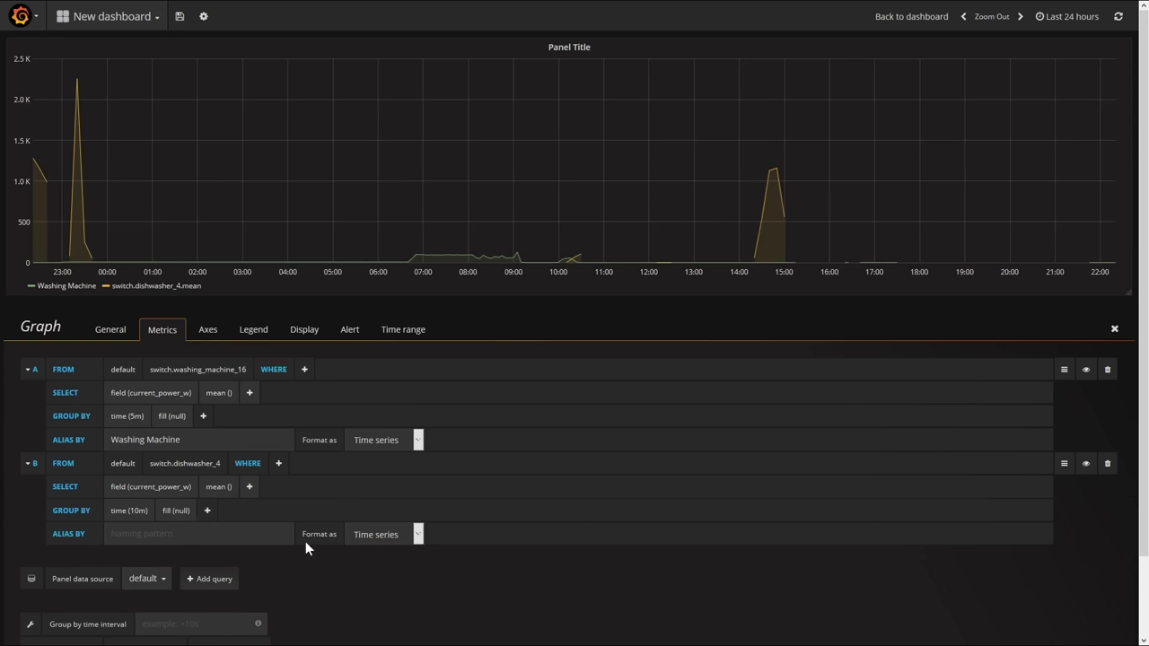
left_click(222, 533)
type("Dis")
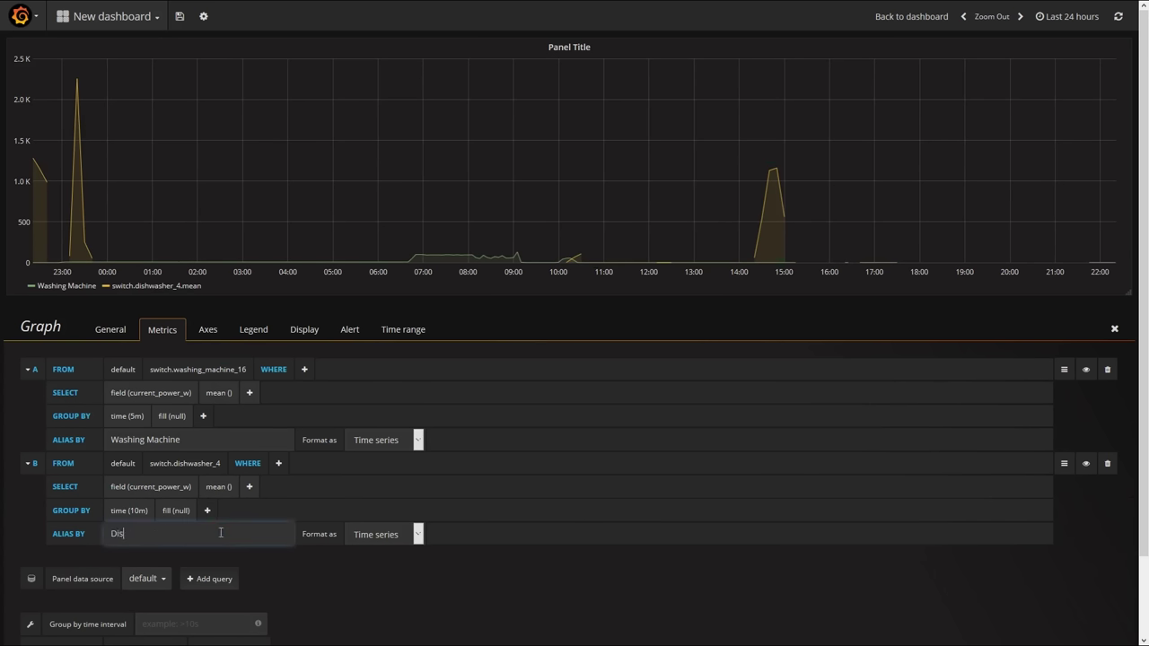
type("hwah")
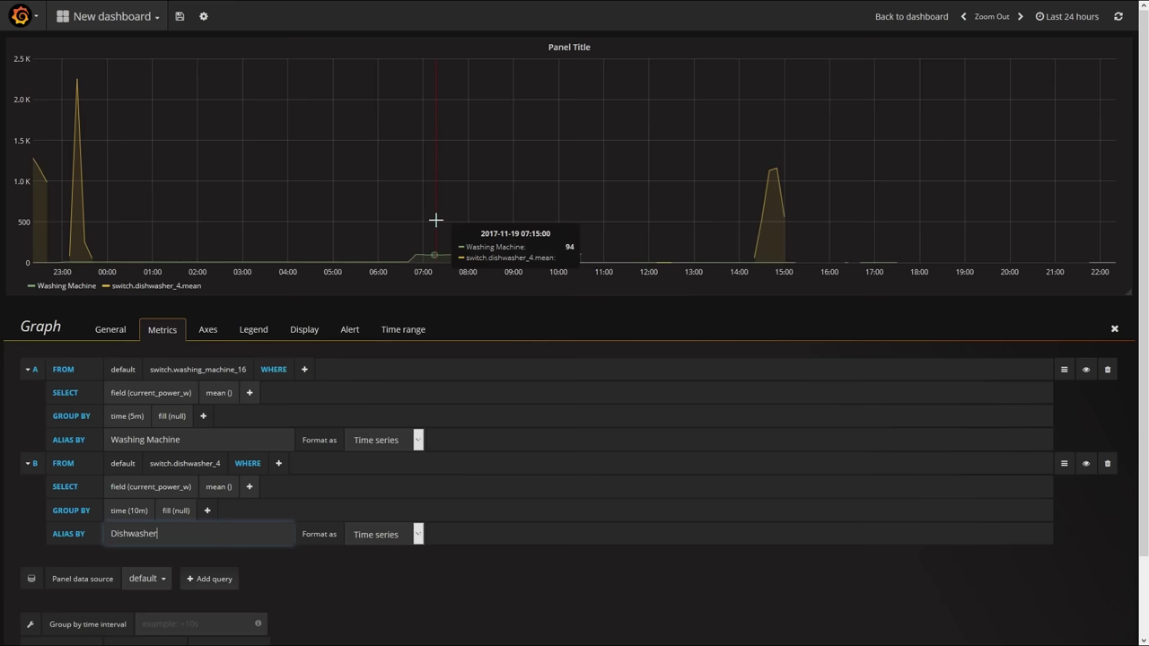
Set the power graph's null value handling to connected.
left_click(310, 334)
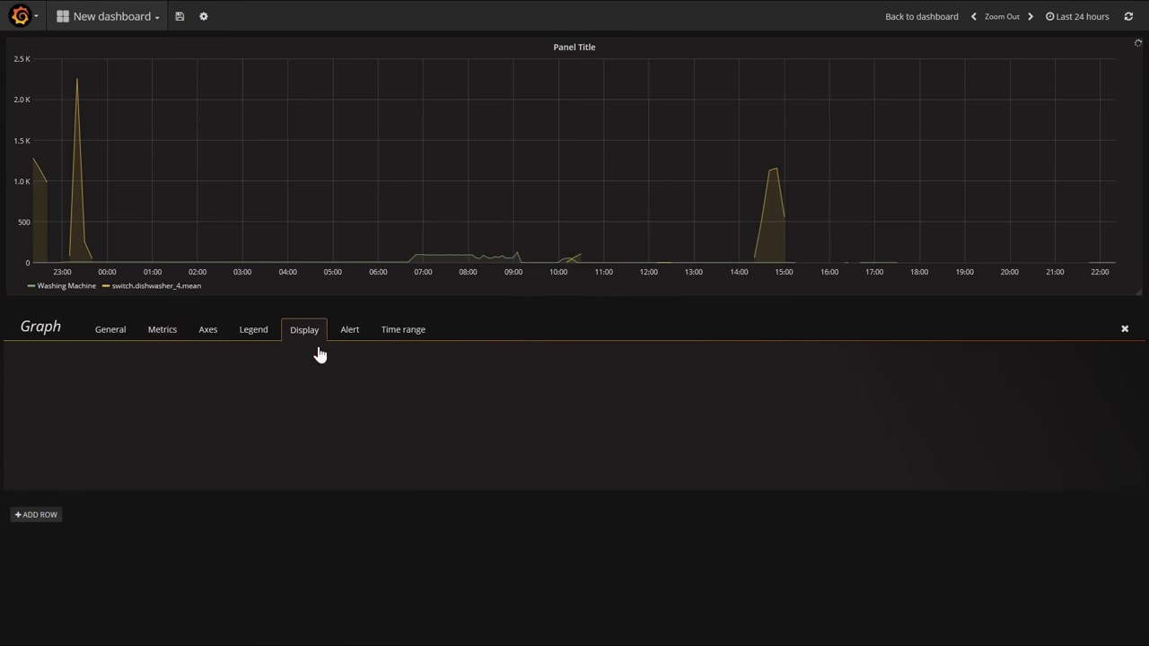
left_click(650, 413)
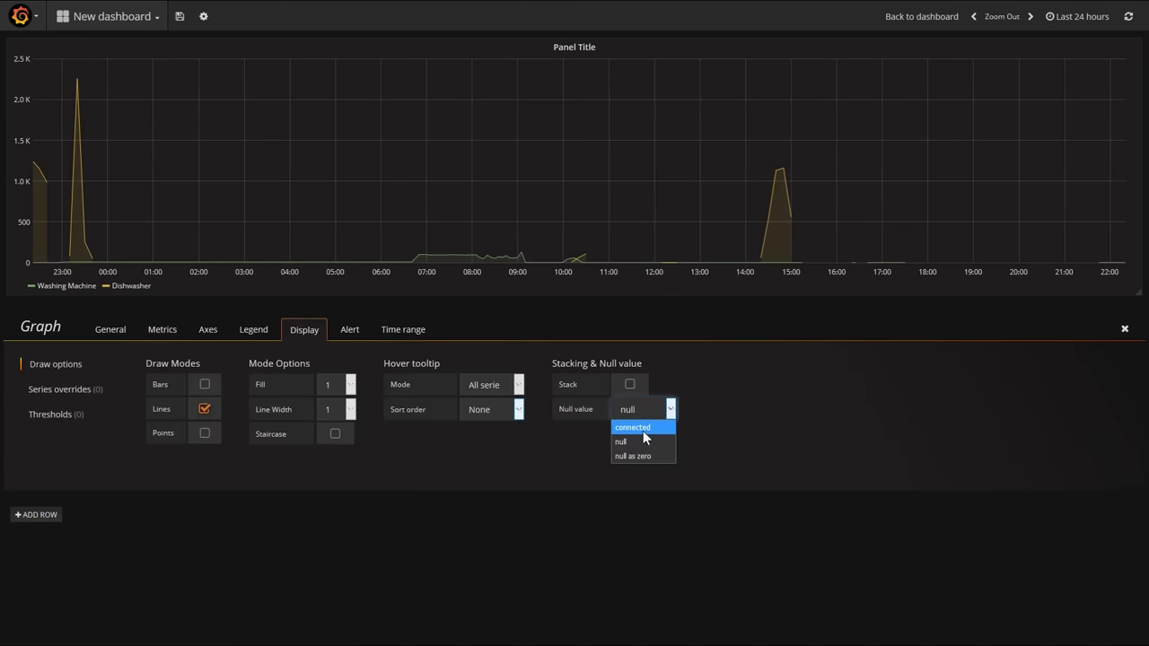
left_click(639, 428)
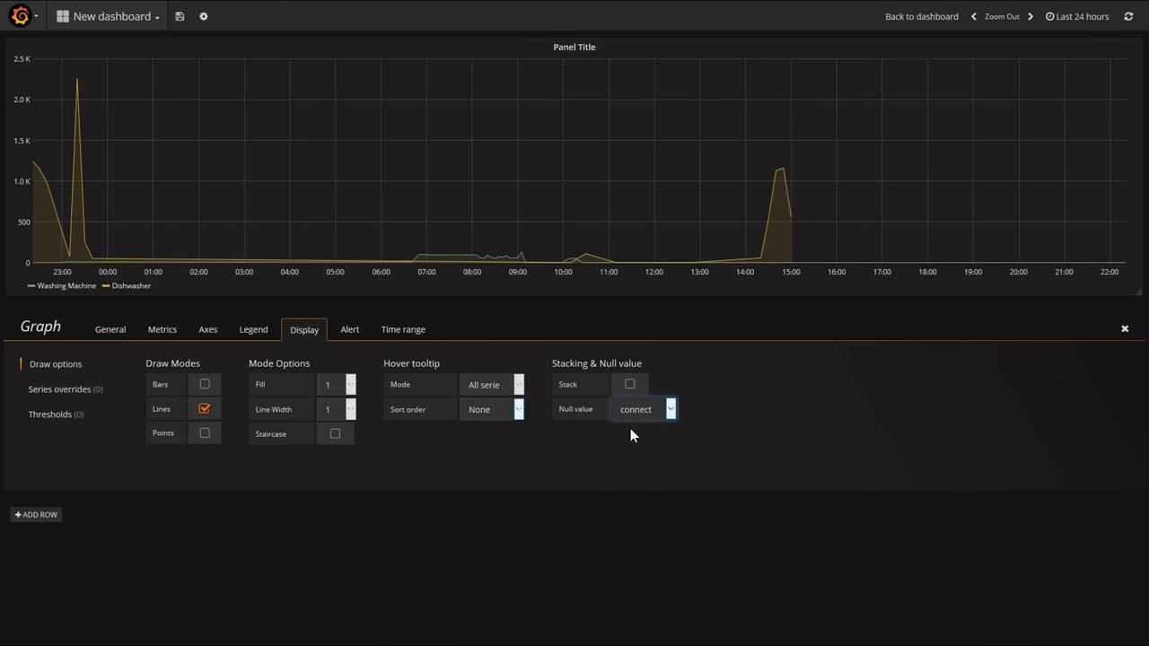
left_click(213, 336)
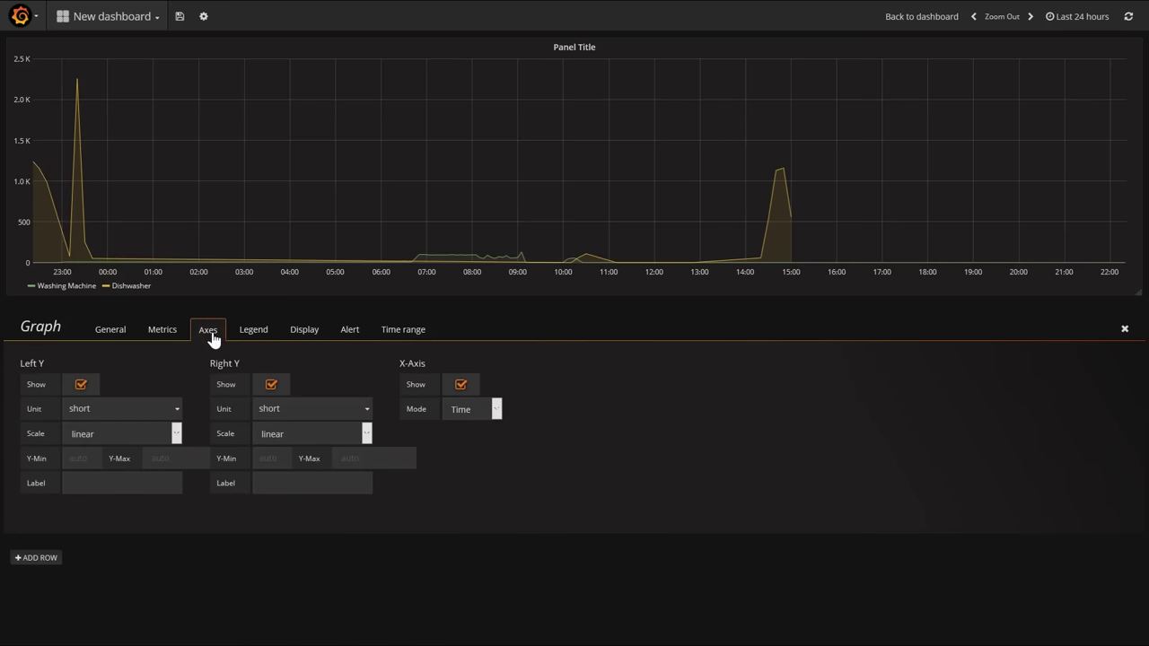
Make the legend a right-side table with min and max columns.
left_click(251, 332)
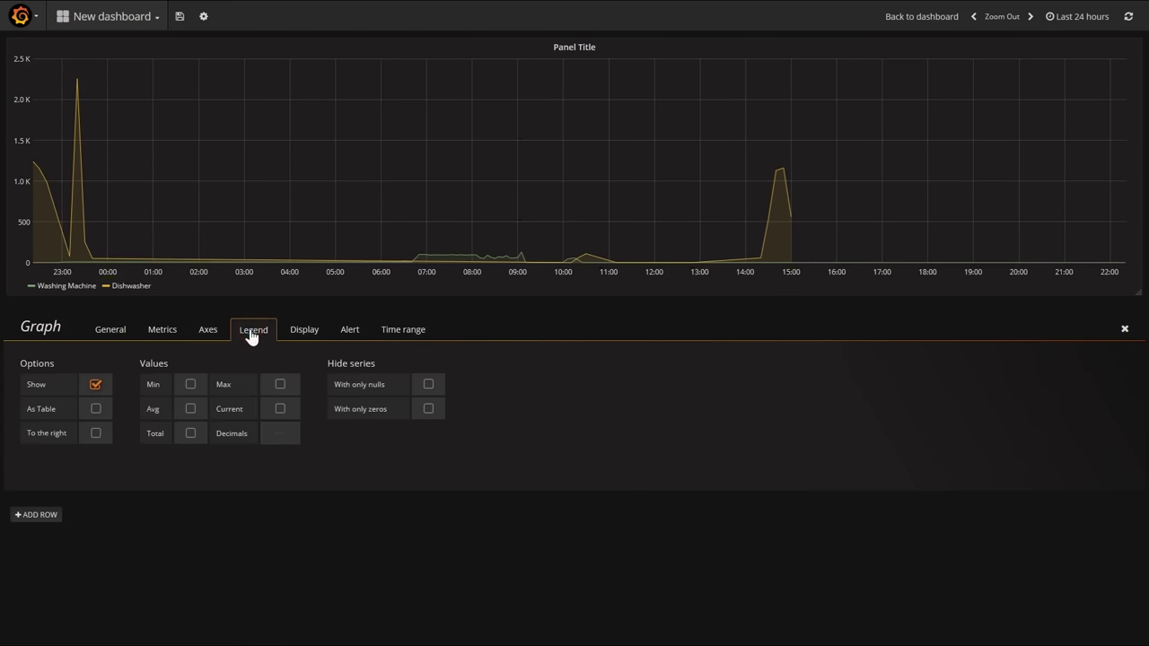
left_click(96, 410)
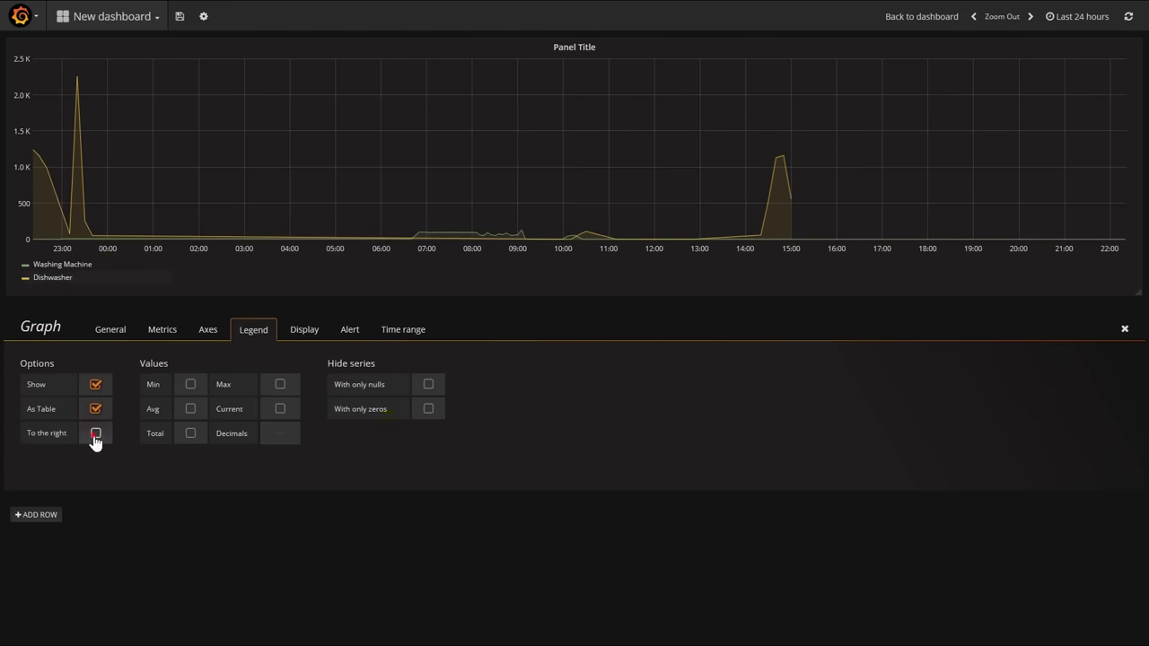
left_click(96, 433)
left_click(287, 409)
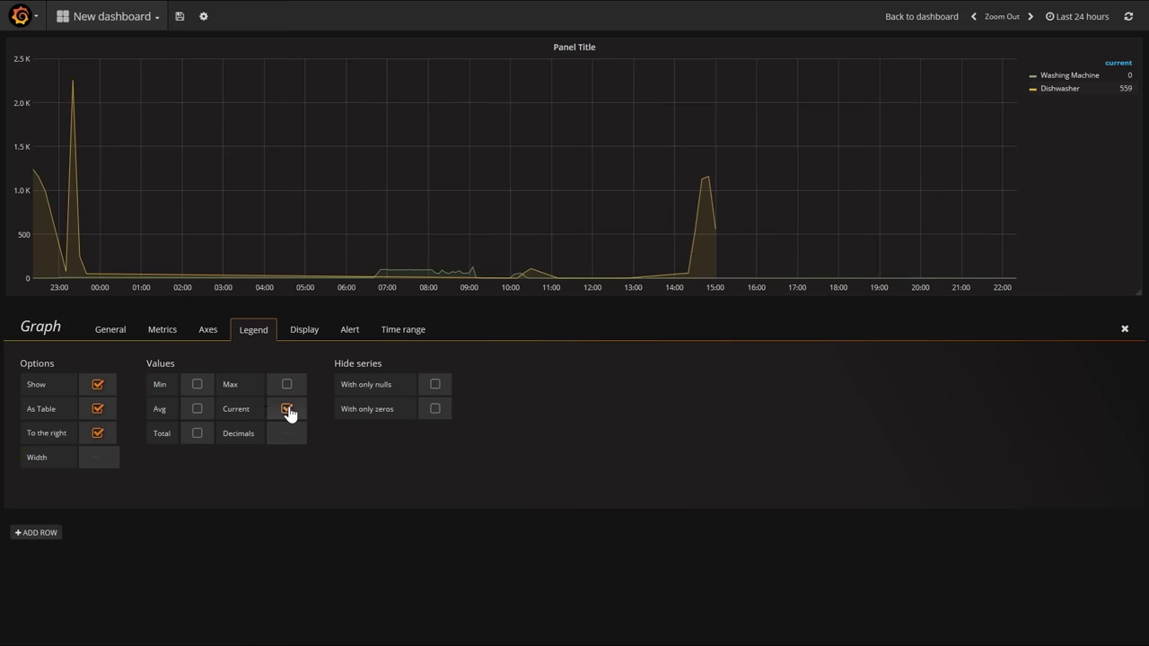
left_click(287, 410)
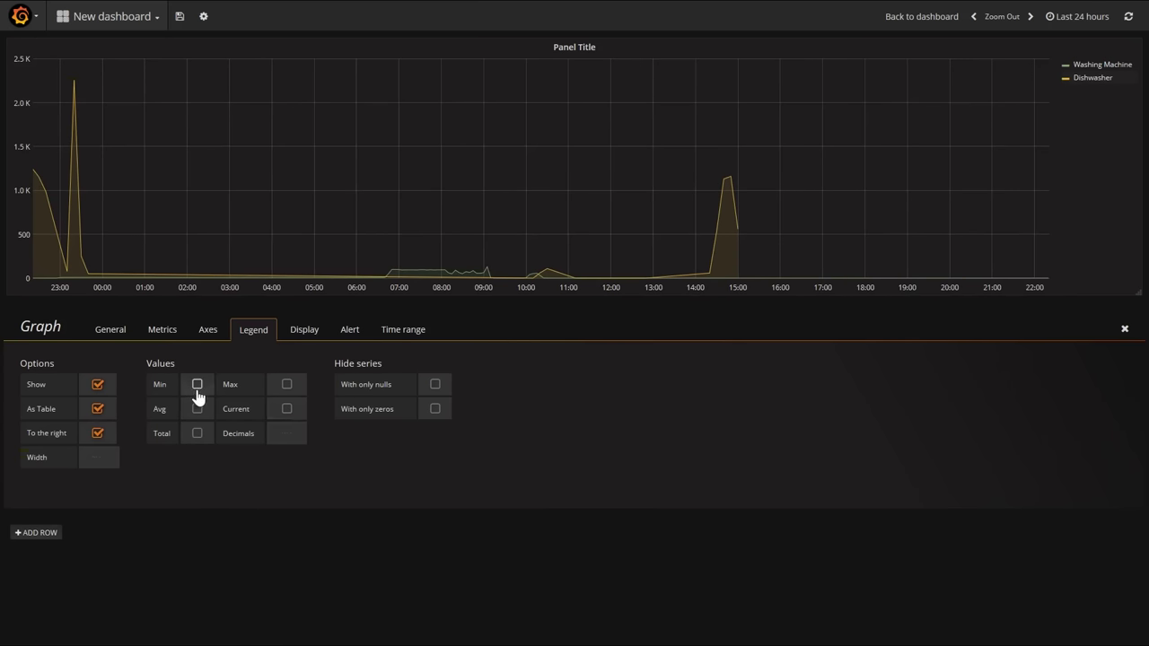
left_click(197, 386)
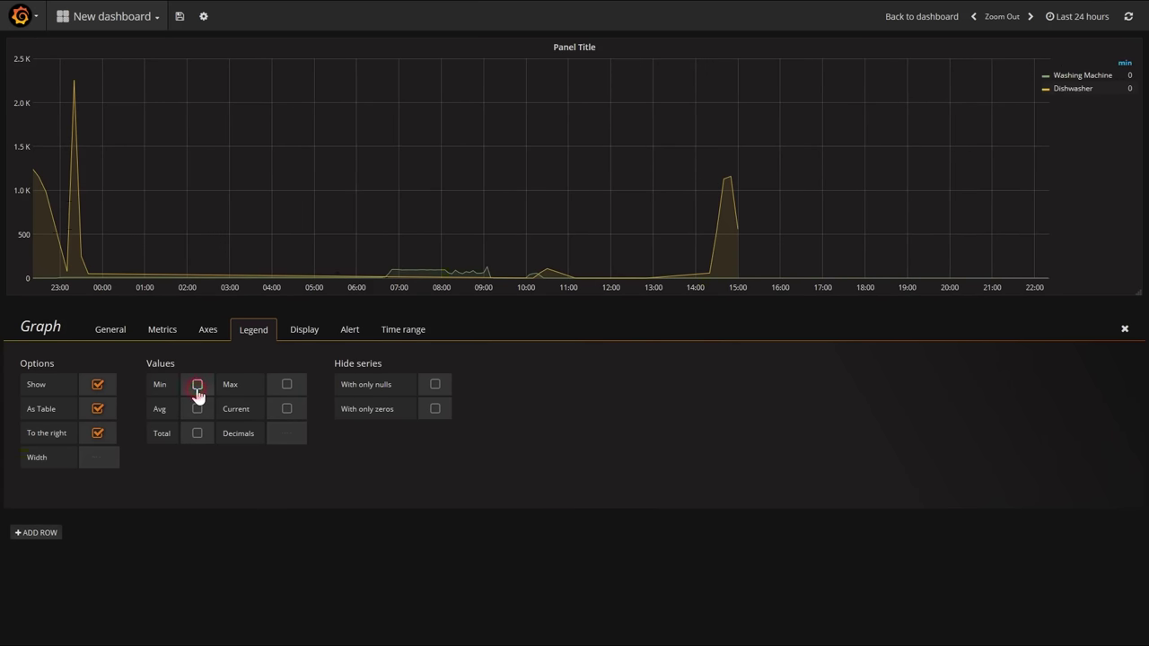
left_click(285, 386)
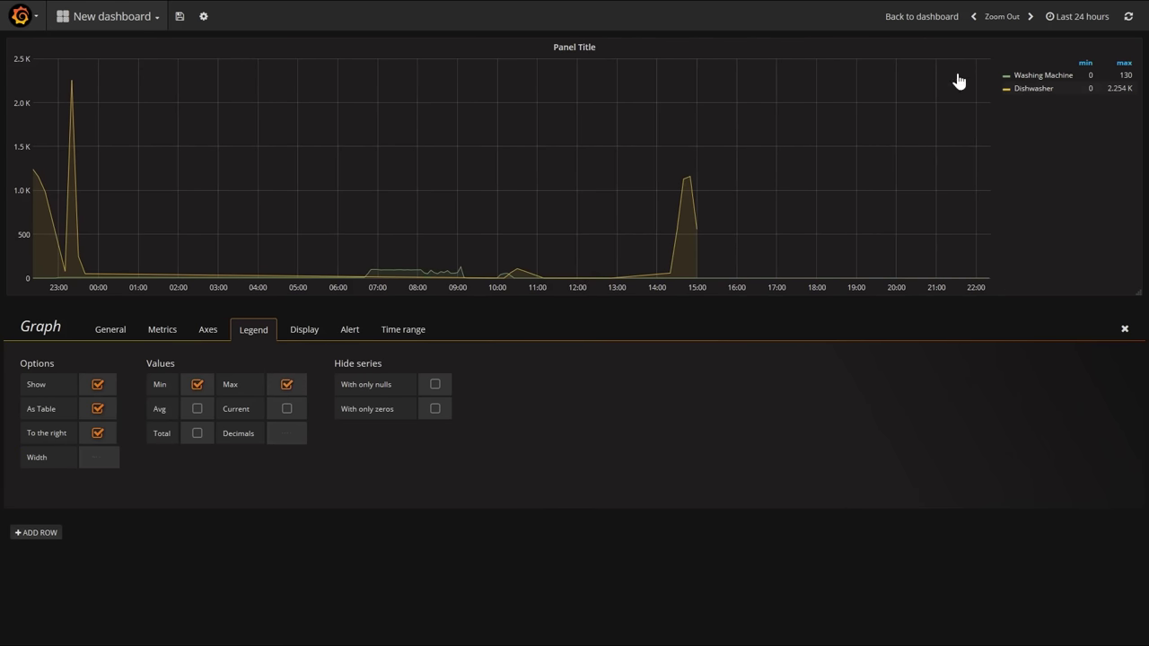
left_click(571, 52)
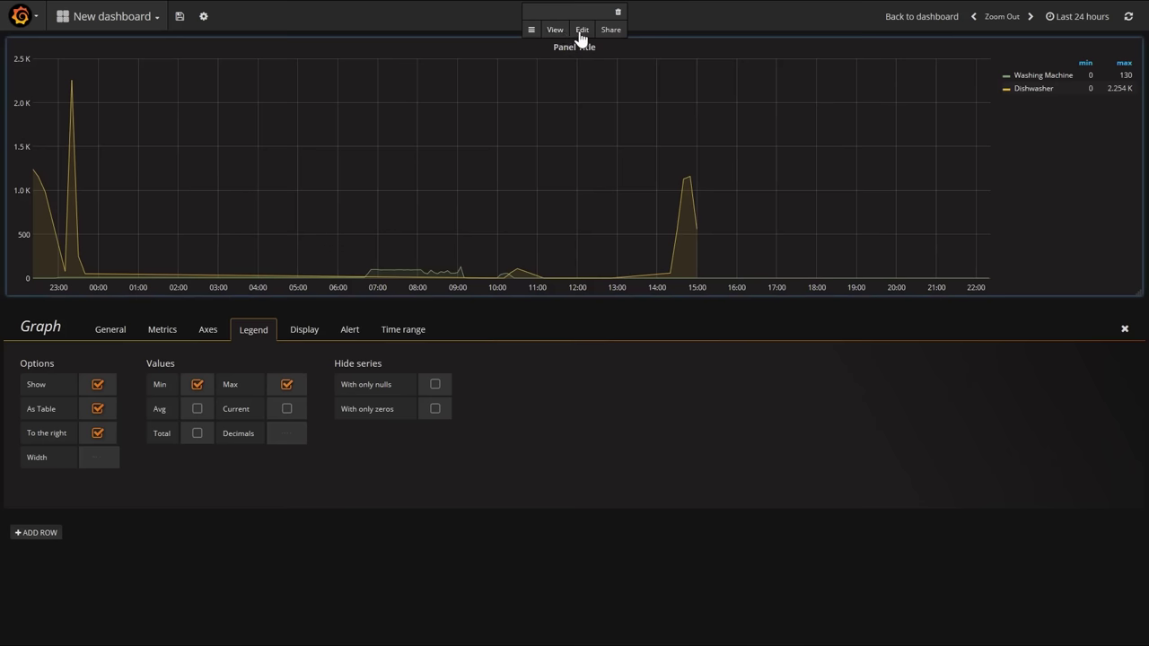
left_click(124, 334)
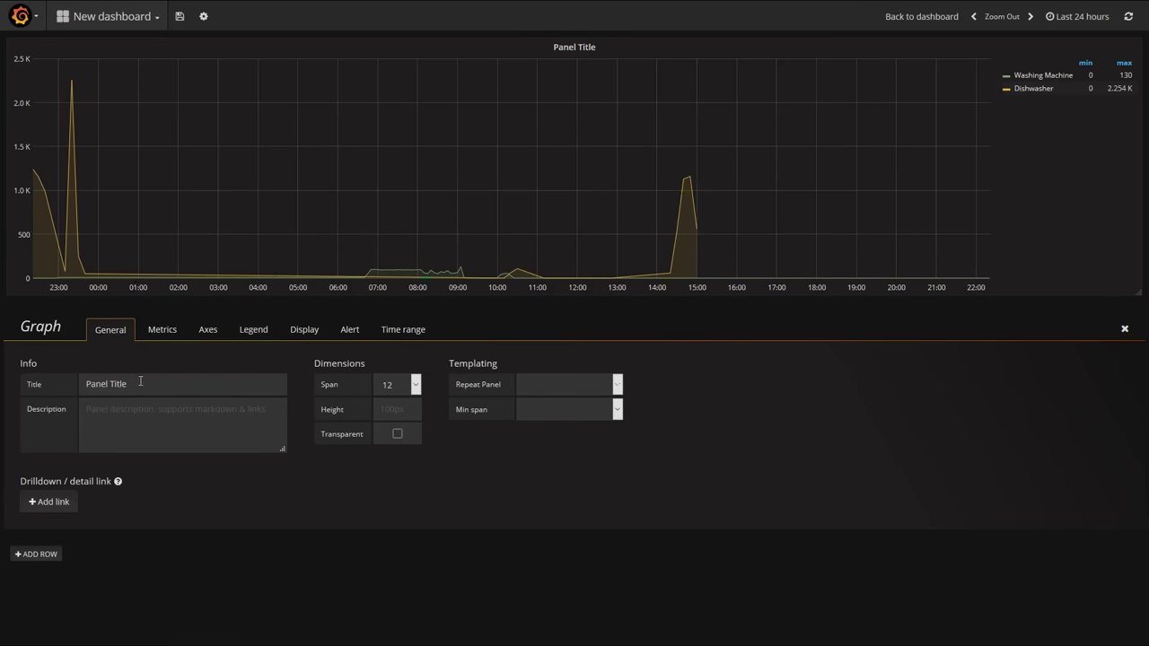
Rename the power graph panel to 'Power Usage' and return to the dashboard.
left_click_drag(141, 383, 53, 368)
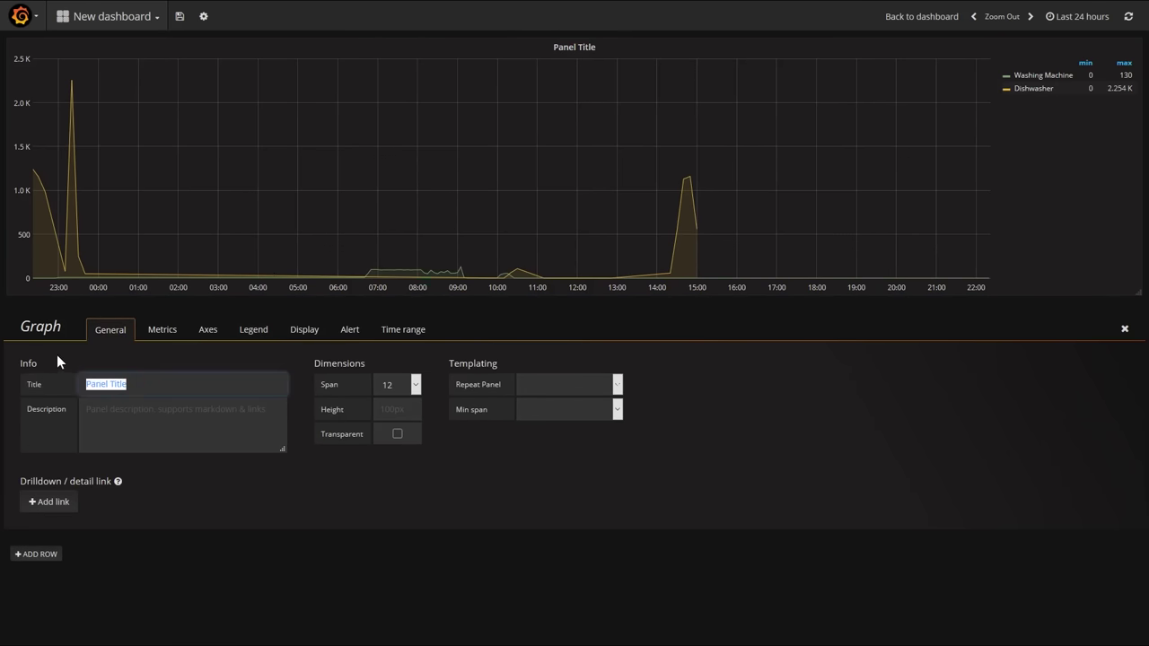
type("Power Usage")
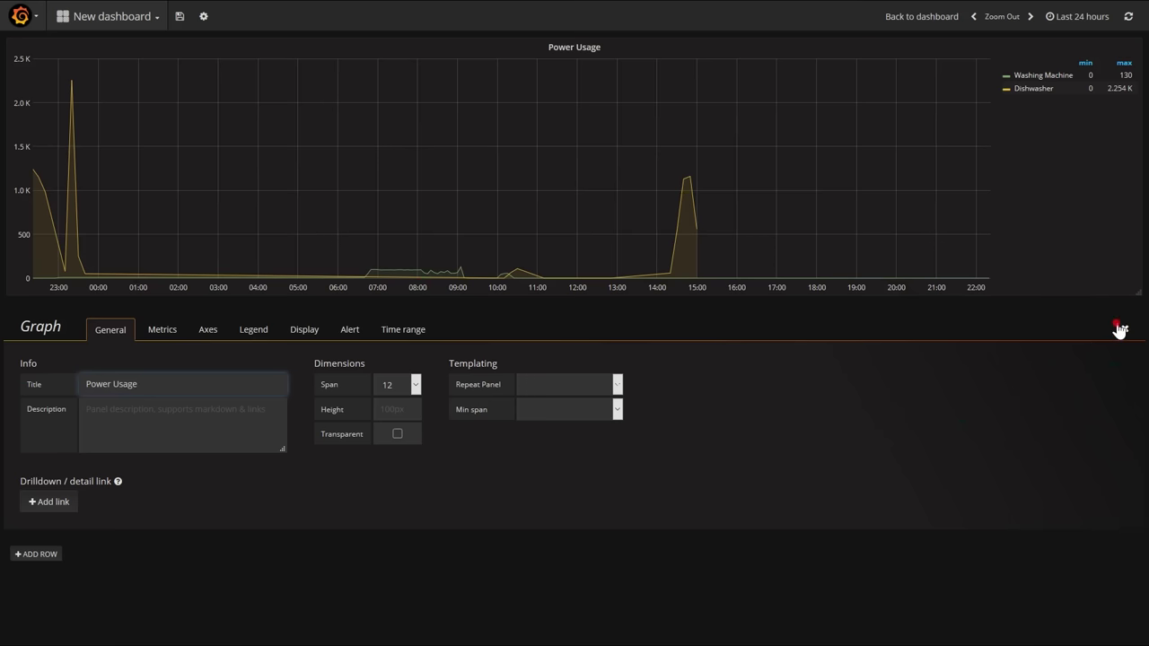
left_click(1124, 329)
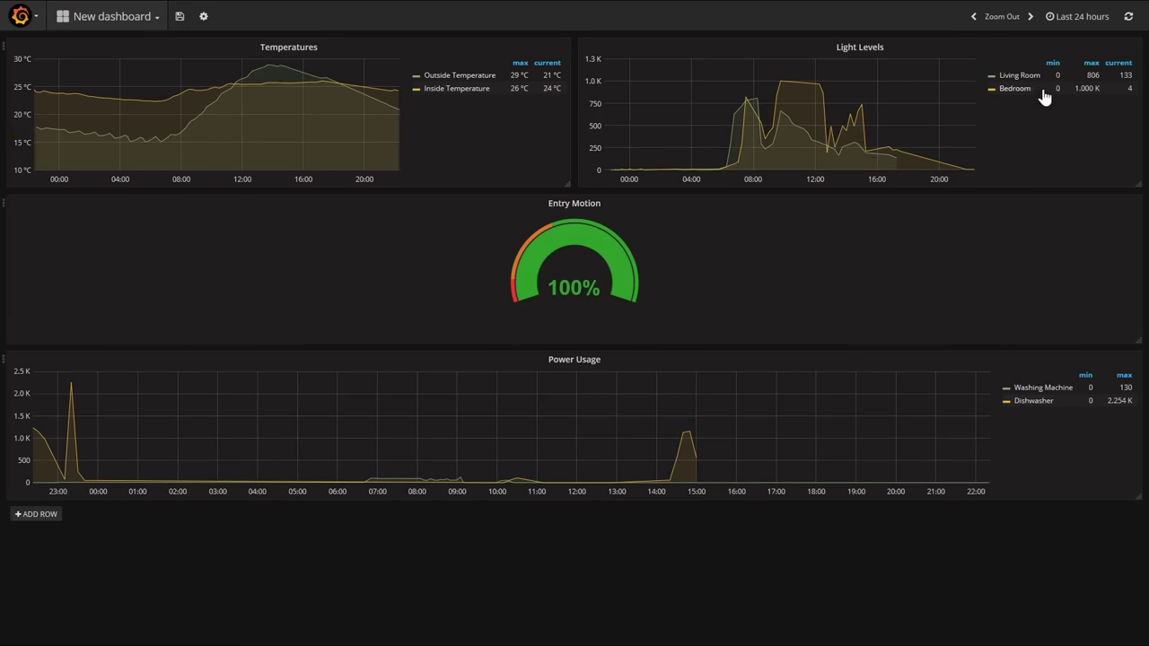
Switch the dashboard time range to Last 12 hours, then Last 30 days, and finally Last 7 days.
left_click(1065, 20)
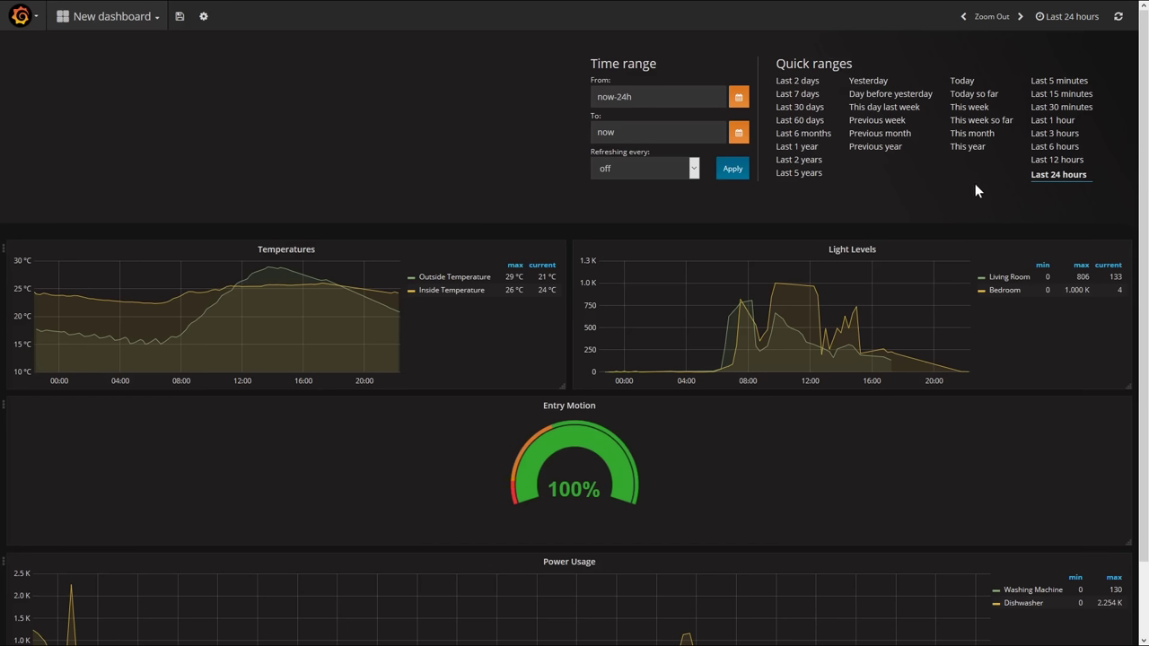
left_click(1063, 160)
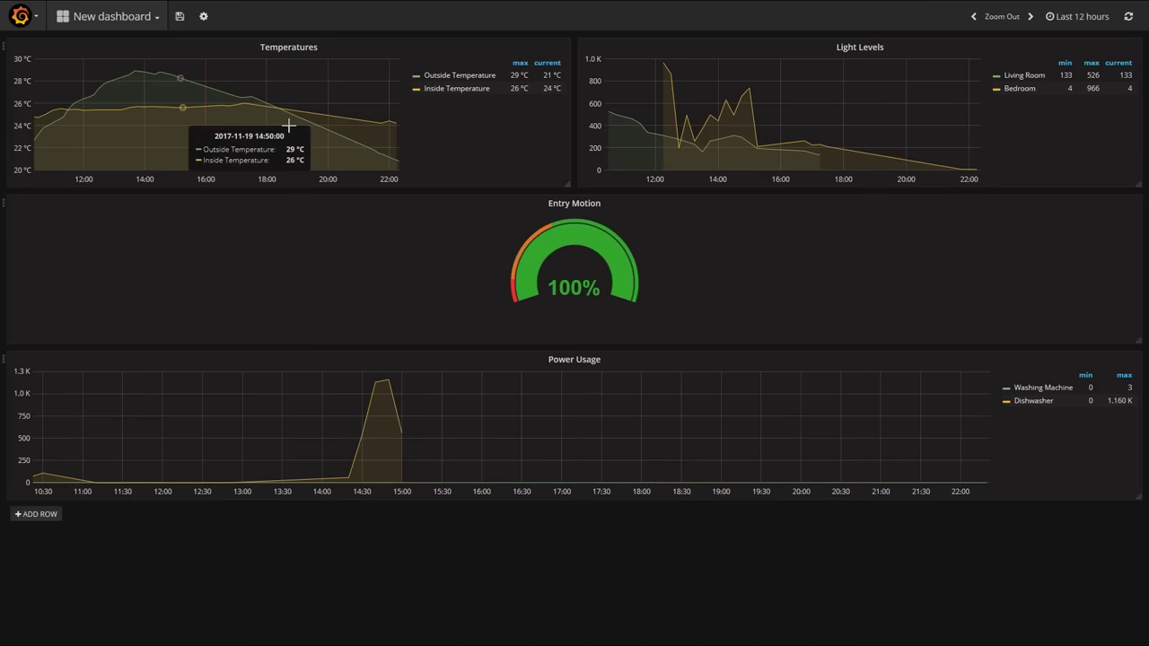
left_click(1074, 18)
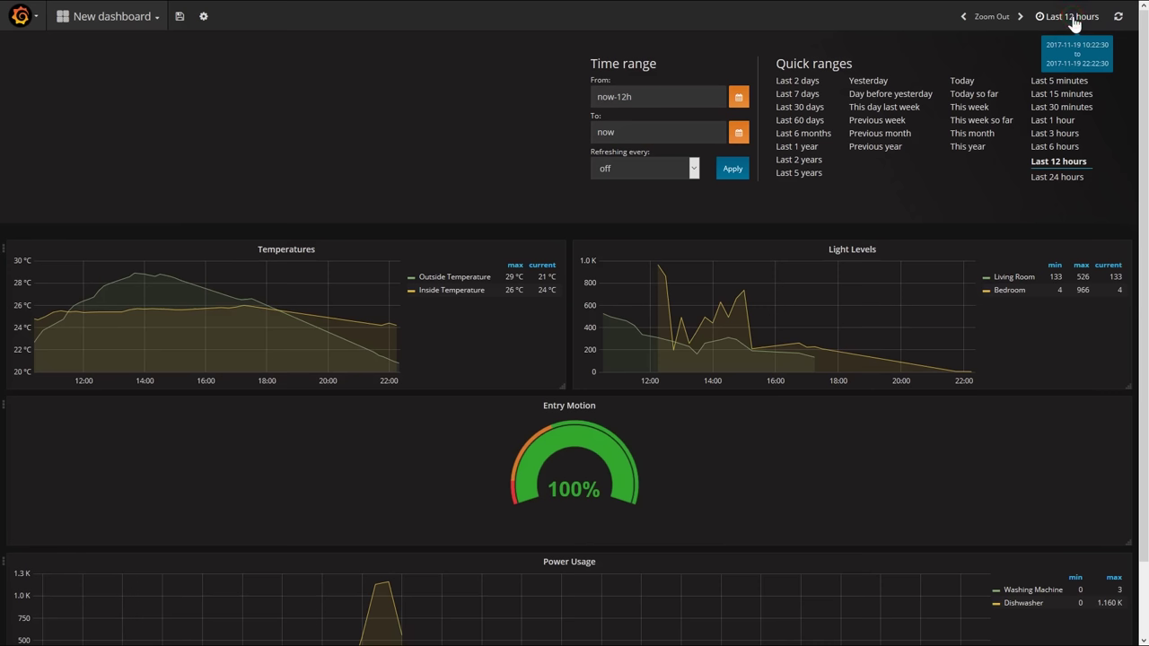
left_click(621, 171)
left_click(551, 189)
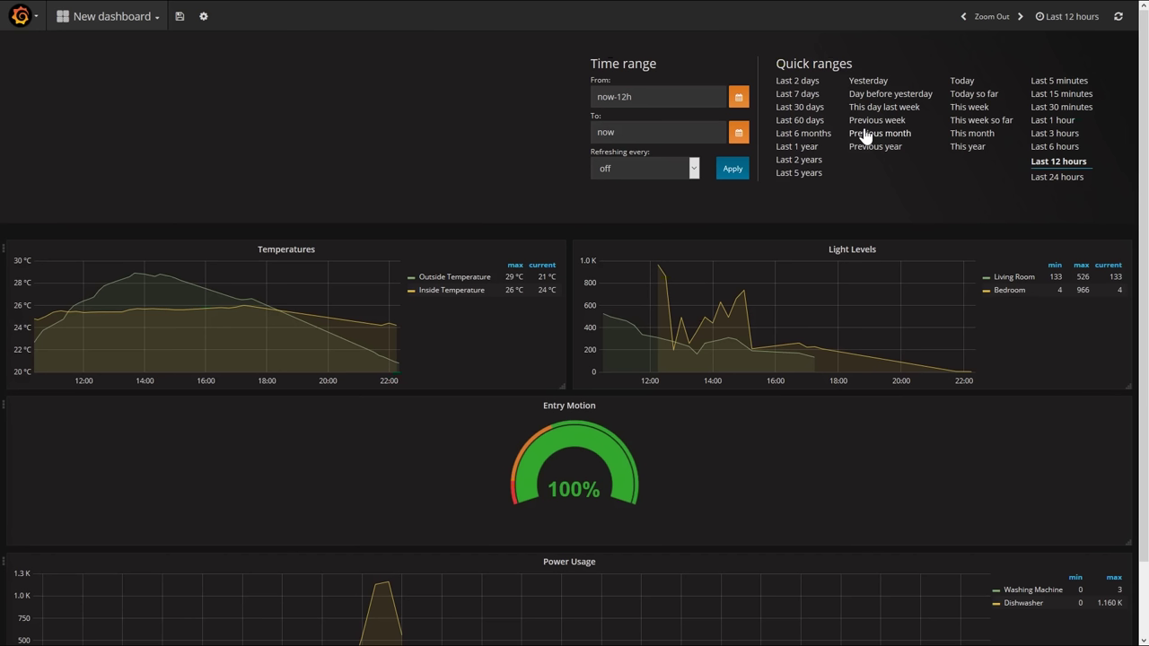
left_click(792, 107)
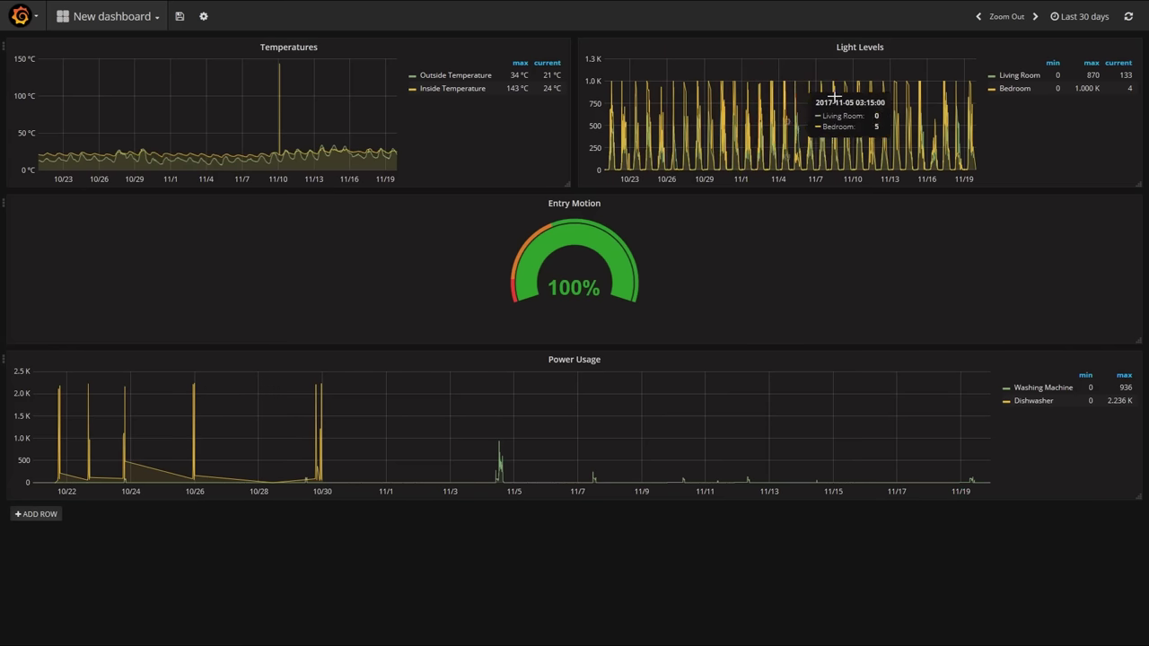
left_click(1058, 18)
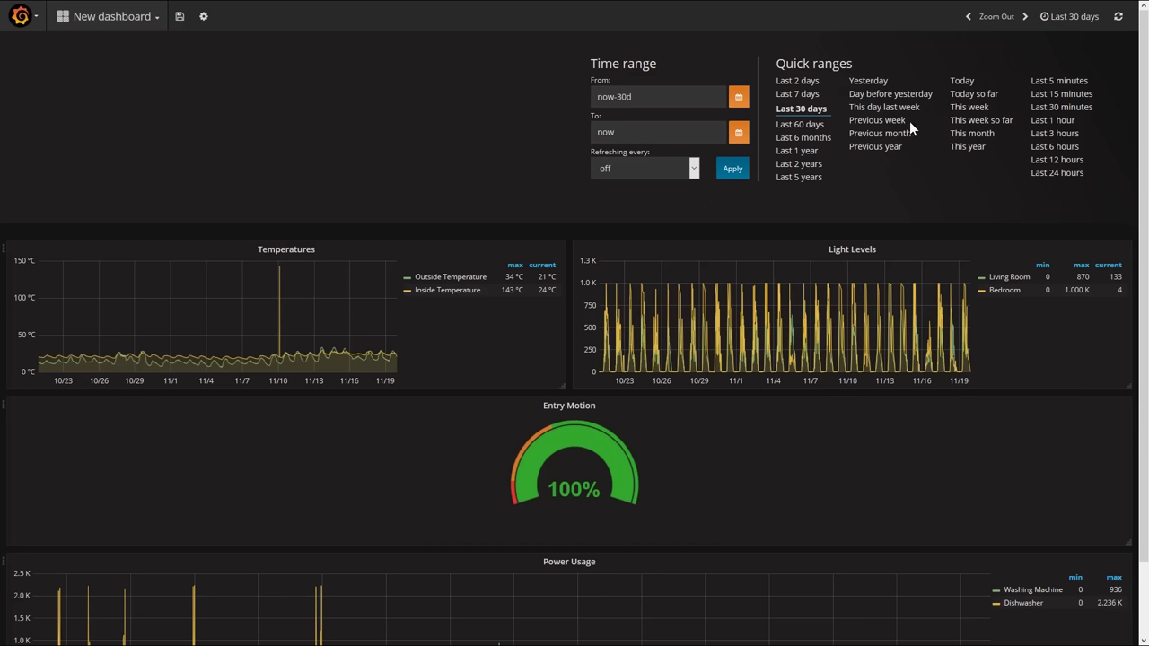
left_click(808, 95)
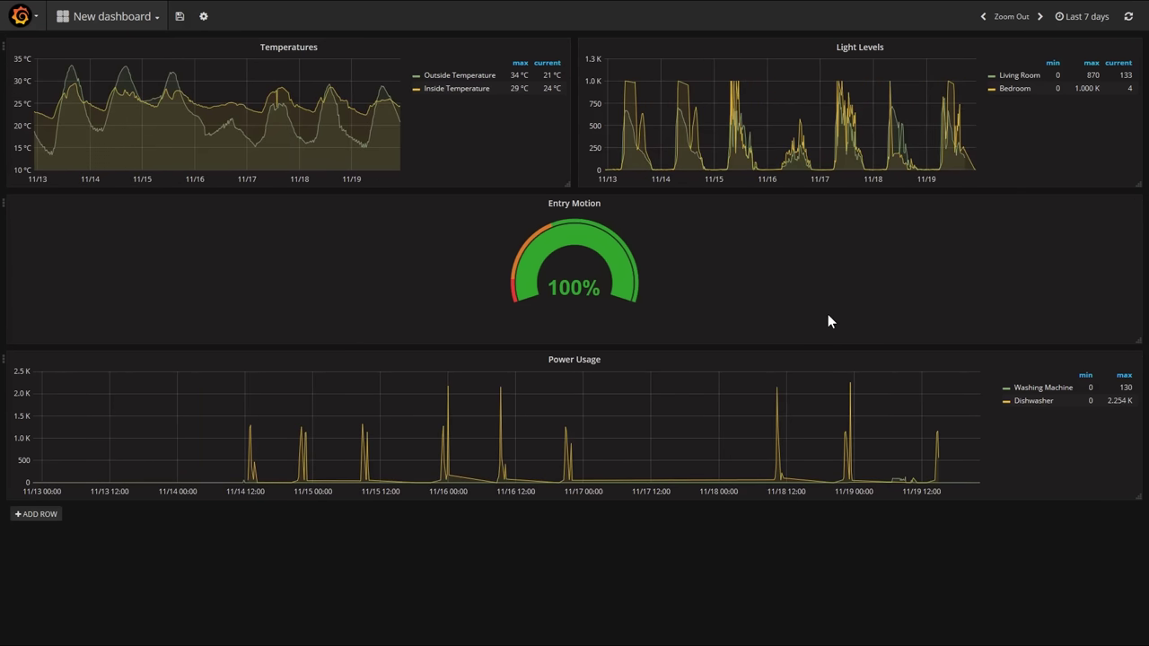